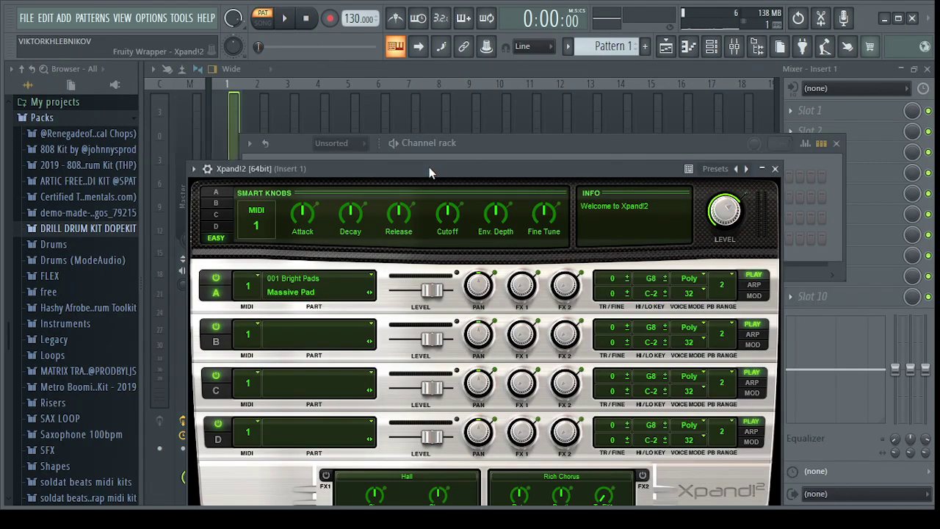
Load the +02 Chimes Bells Arpeggio preset in the first Xpand!2 instrument and open that channel's piano roll.
left_click_drag(429, 166, 419, 88)
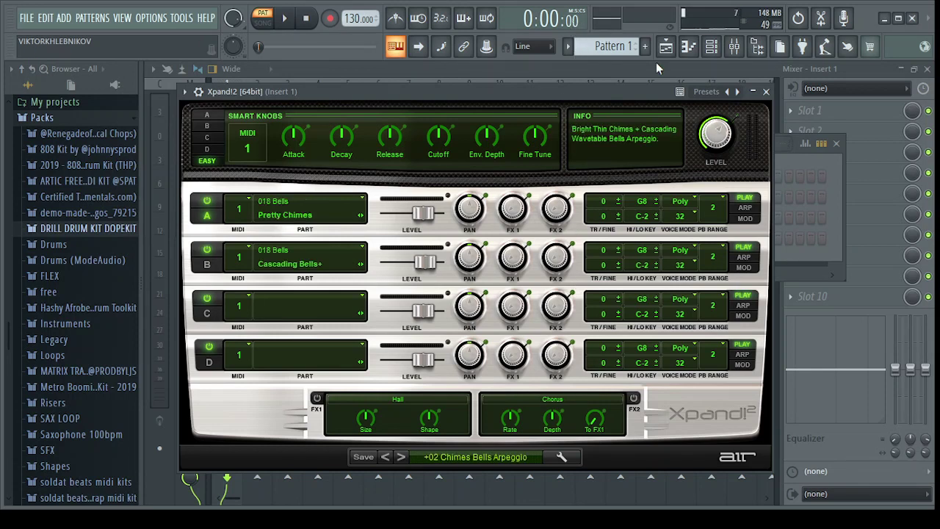
left_click(765, 92)
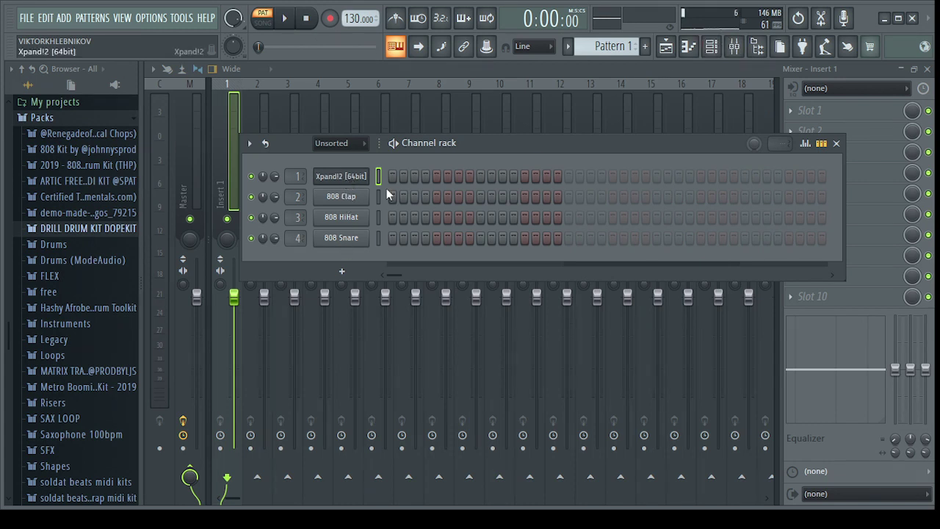
key("F7")
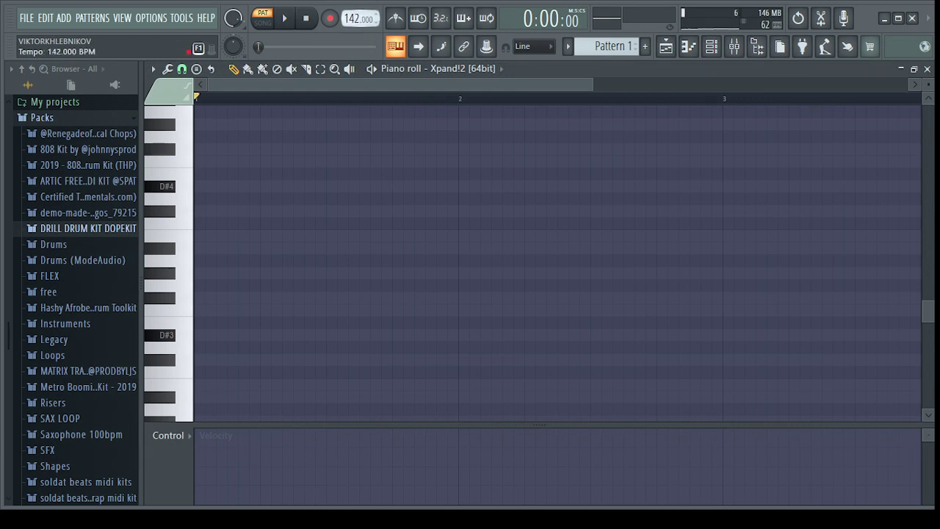
Set the tempo to 145 BPM and draw a one-bar chord of D#4, F#4 and A#4 at bar 1.
left_click(267, 270)
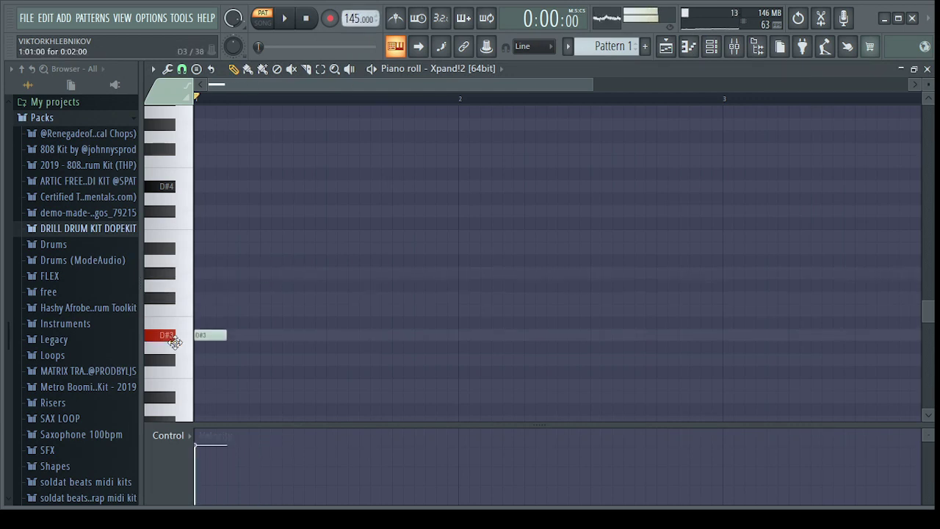
left_click_drag(174, 341, 411, 238)
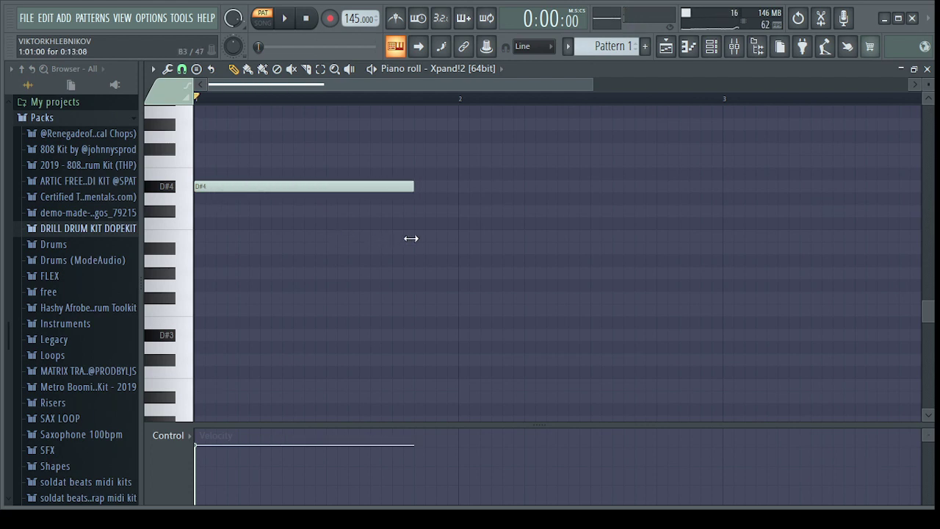
left_click_drag(360, 151, 197, 150)
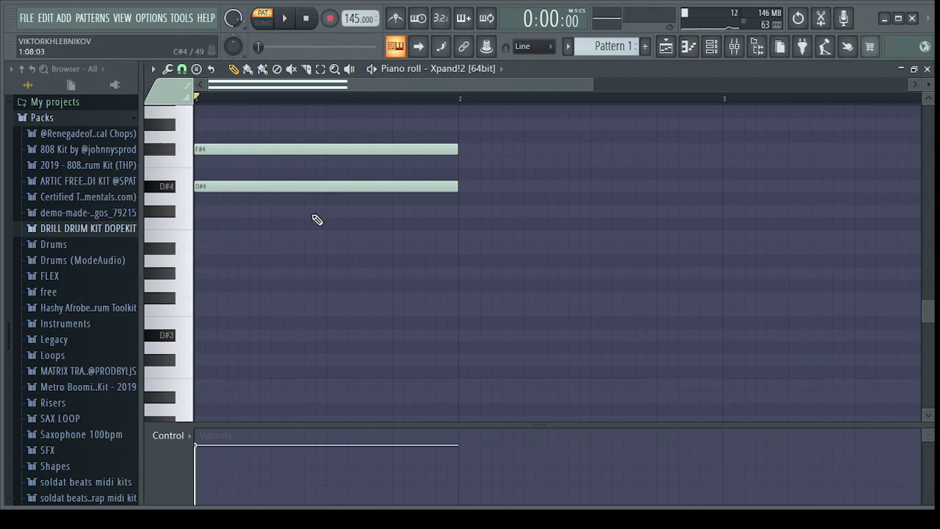
scroll(318, 220, "up", 3)
left_click_drag(317, 220, 190, 203)
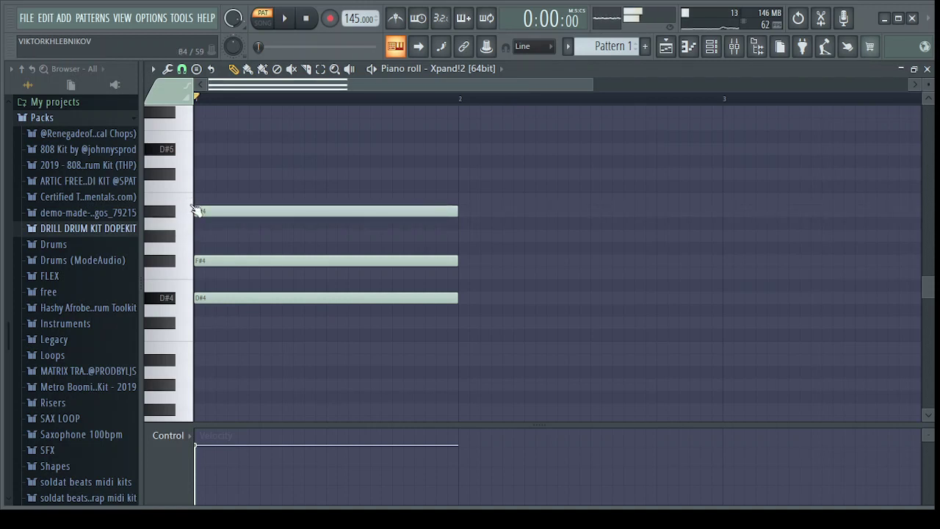
Start playback and duplicate the chord three times so it fills bars 2, 3 and 4.
key("space")
key("ctrl+b")
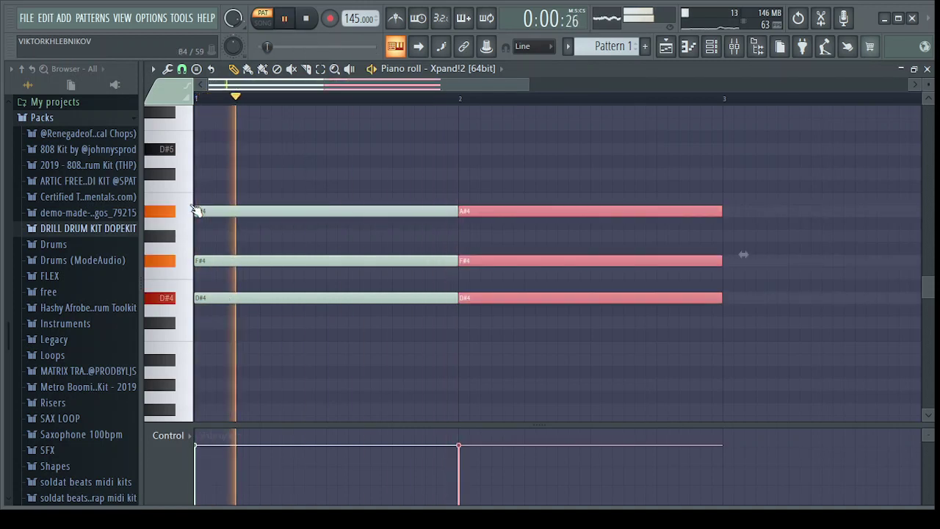
key("ctrl+b")
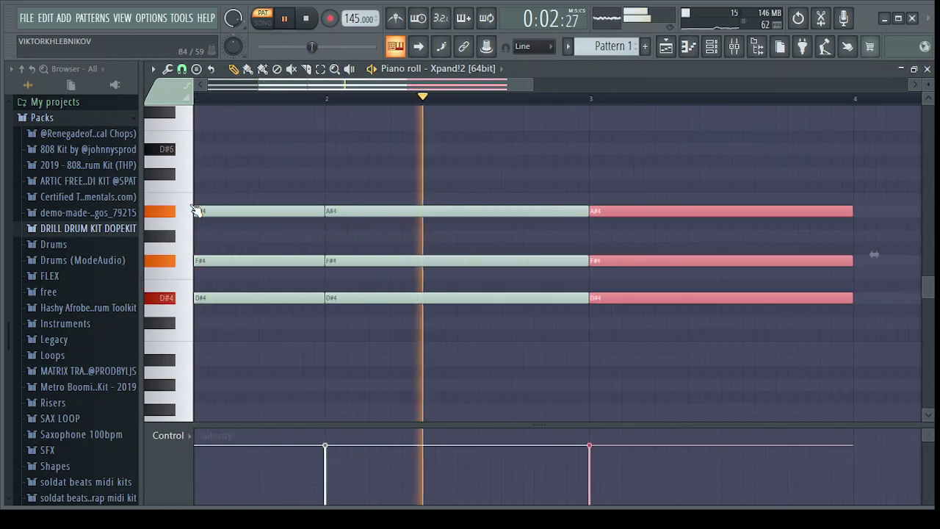
key("ctrl+b")
left_click(492, 139, "ctrl")
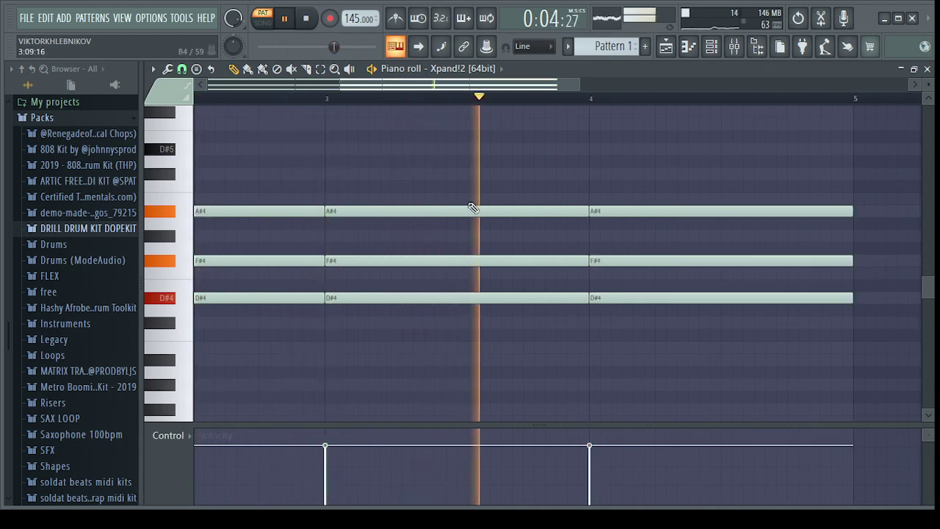
Lower the F#4 notes in bars 3 and 4 to F4.
left_click_drag(484, 260, 485, 272)
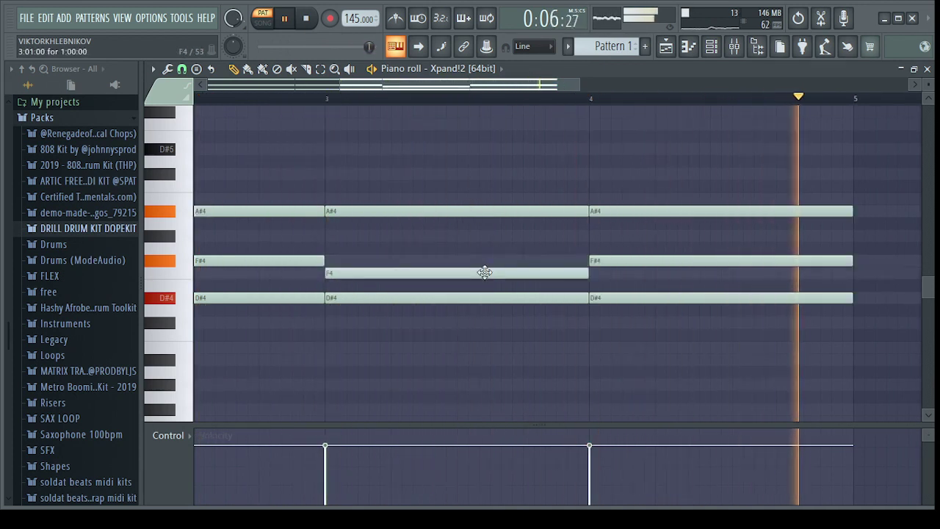
left_click_drag(611, 261, 611, 274)
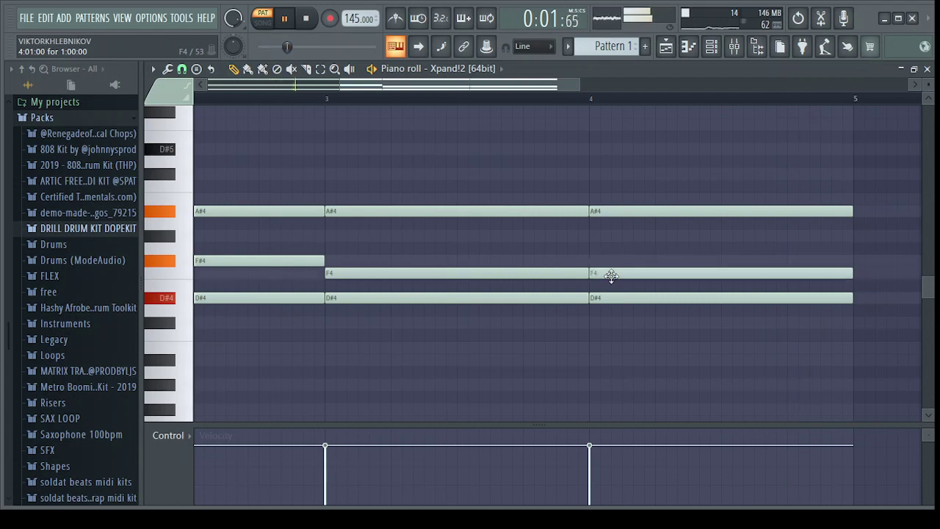
scroll(440, 353, "left", 1)
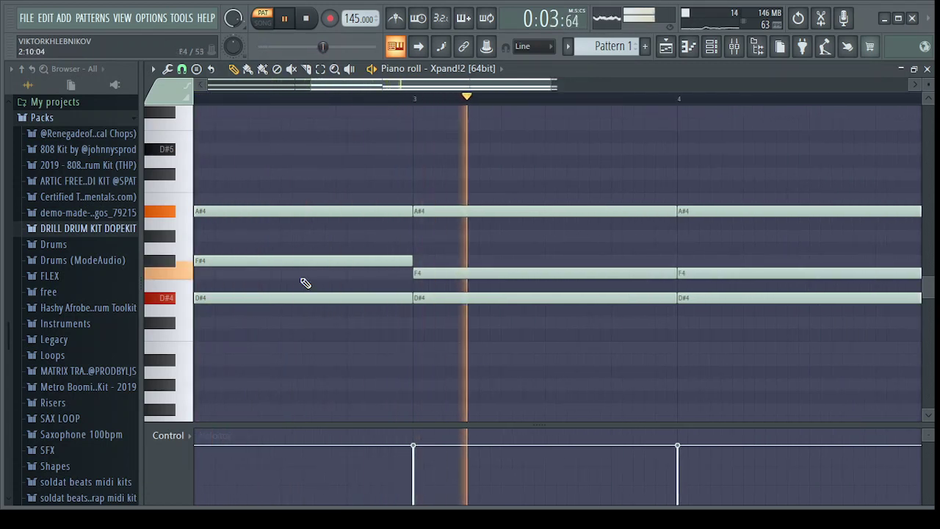
scroll(236, 203, "left", 2)
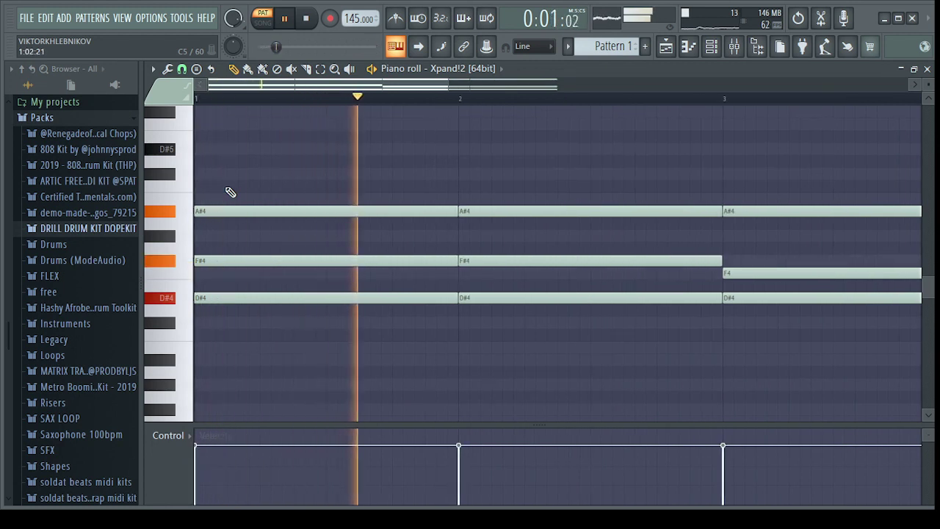
Stop playback and add an ascending run of two-step notes C#5, D#5, F5, F#5 across the second half of bar 1.
key("space")
left_click(330, 174)
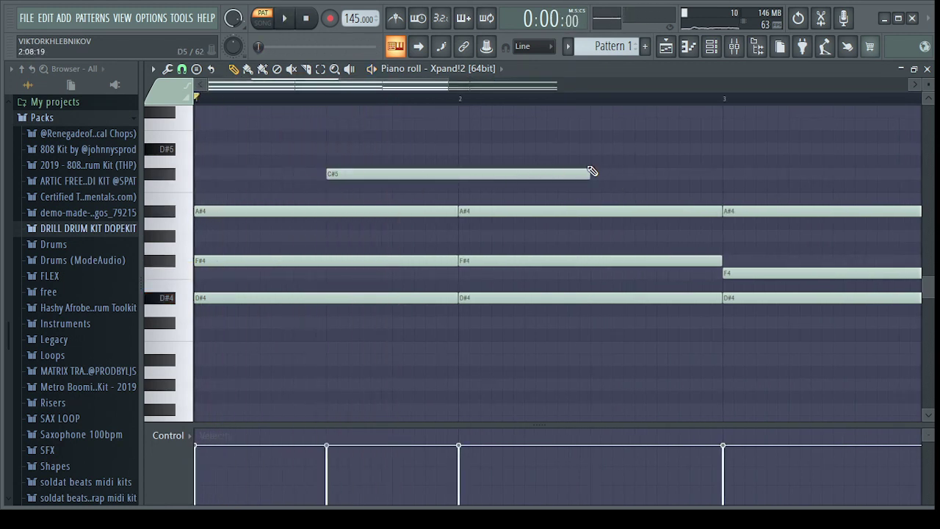
left_click_drag(588, 171, 404, 160)
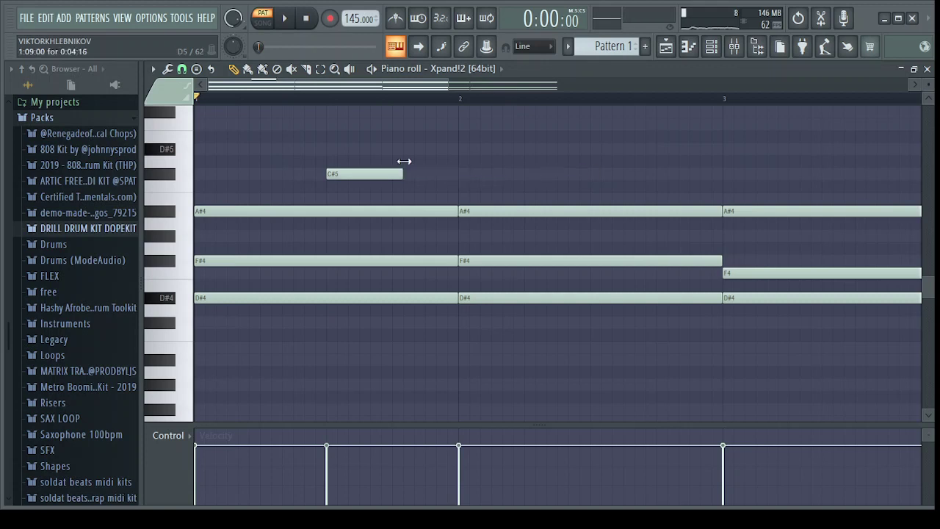
left_click(359, 148)
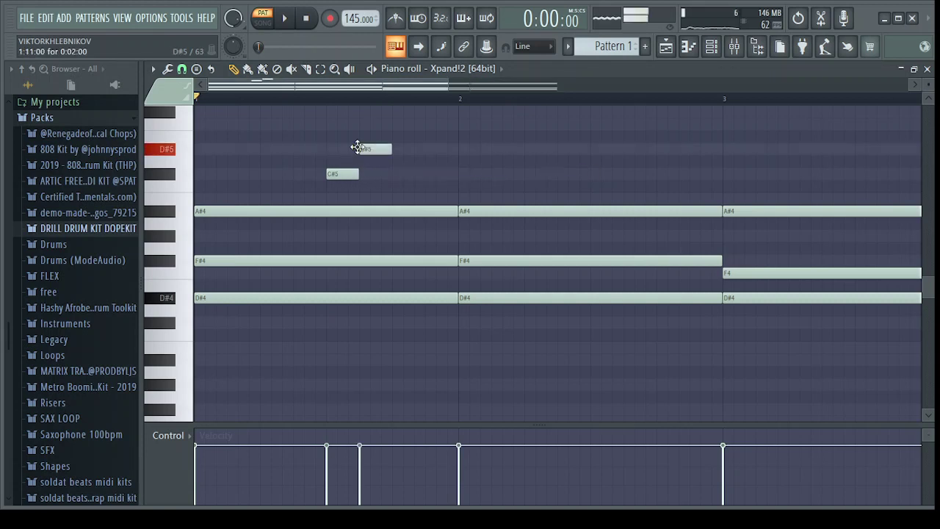
left_click(407, 125)
left_click(429, 113)
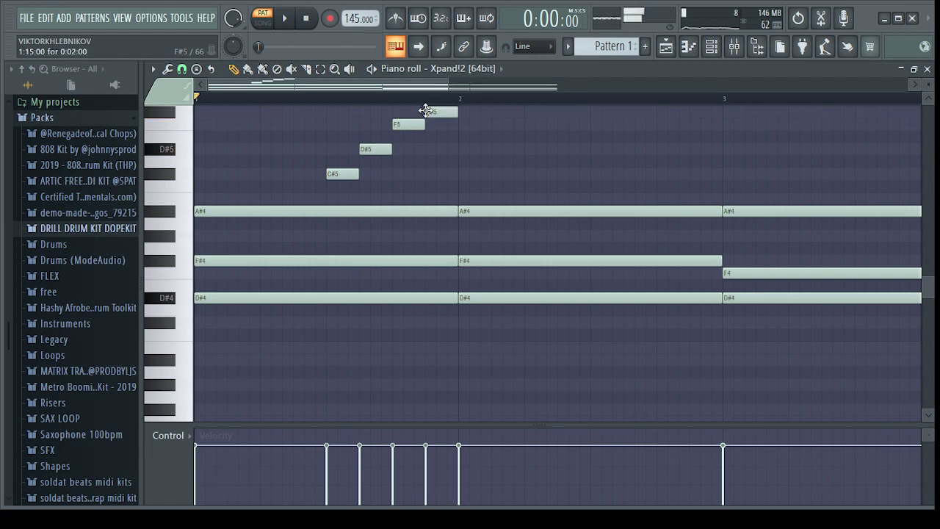
Play the pattern and add two-step notes C#5, D#5, F#5, F5 in the second half of bar 3.
key("space")
scroll(428, 111, "up", 6)
scroll(431, 116, "down", 3)
scroll(431, 116, "down", 3)
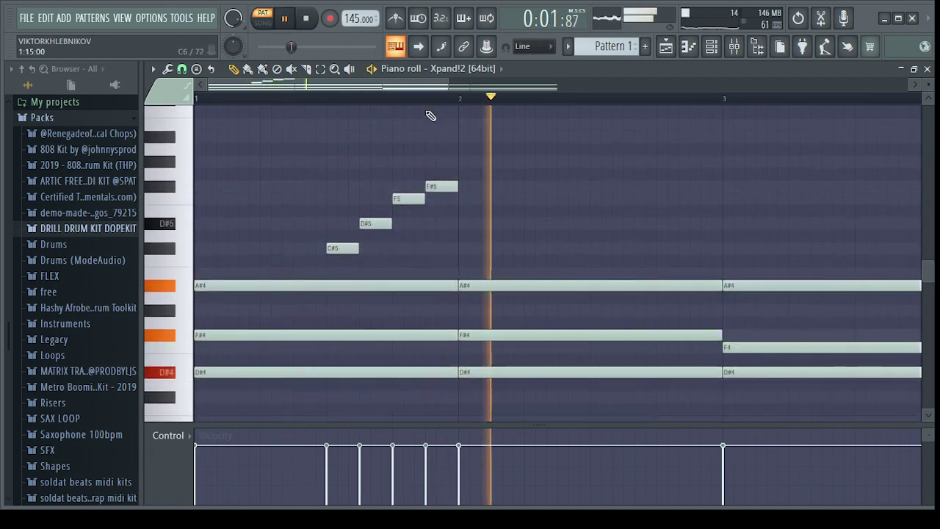
left_click_drag(450, 82, 516, 81)
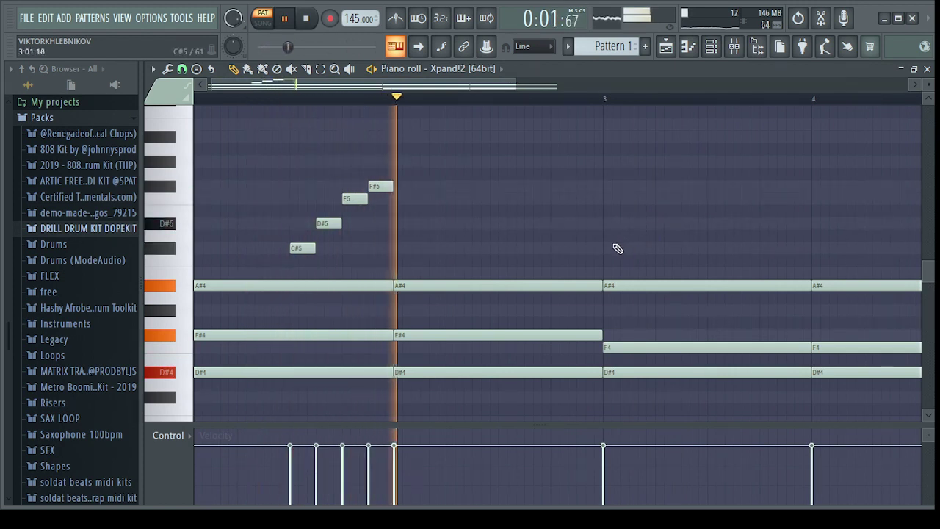
left_click(712, 249)
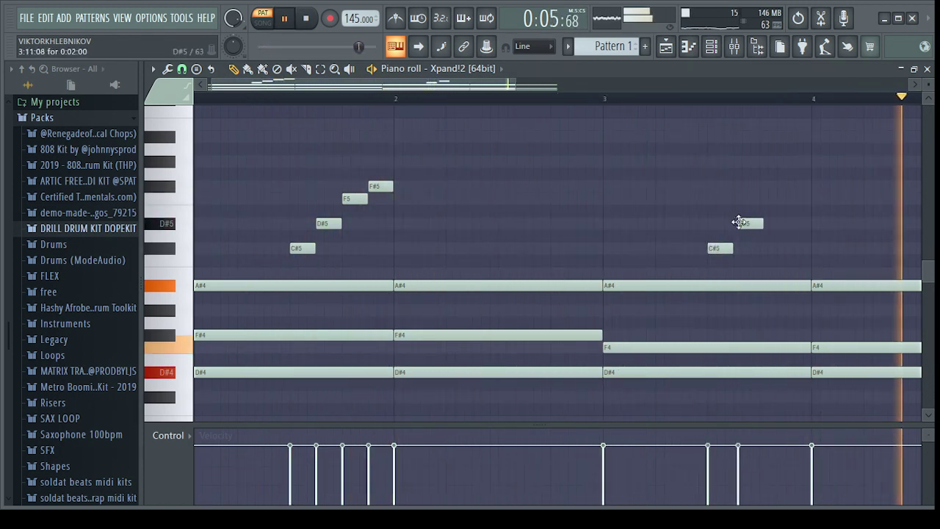
left_click(736, 222)
left_click_drag(735, 222, 740, 222)
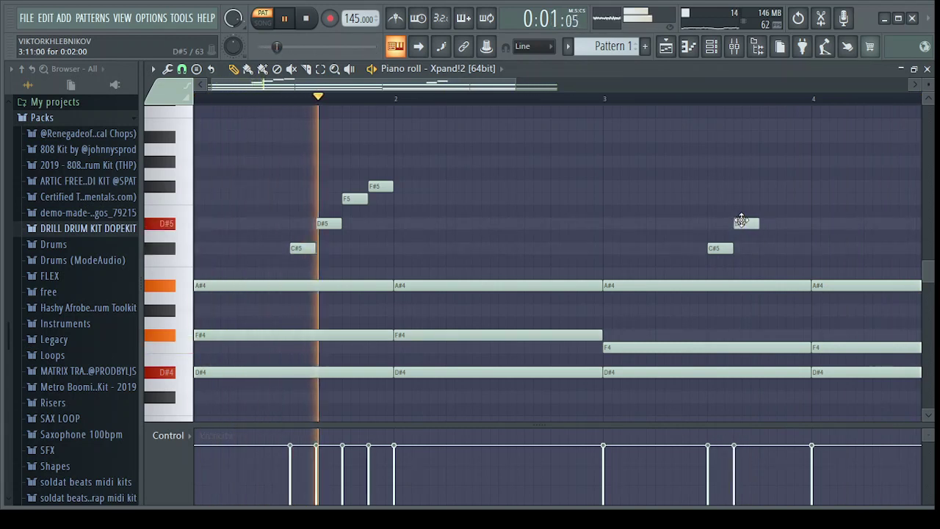
left_click(763, 186)
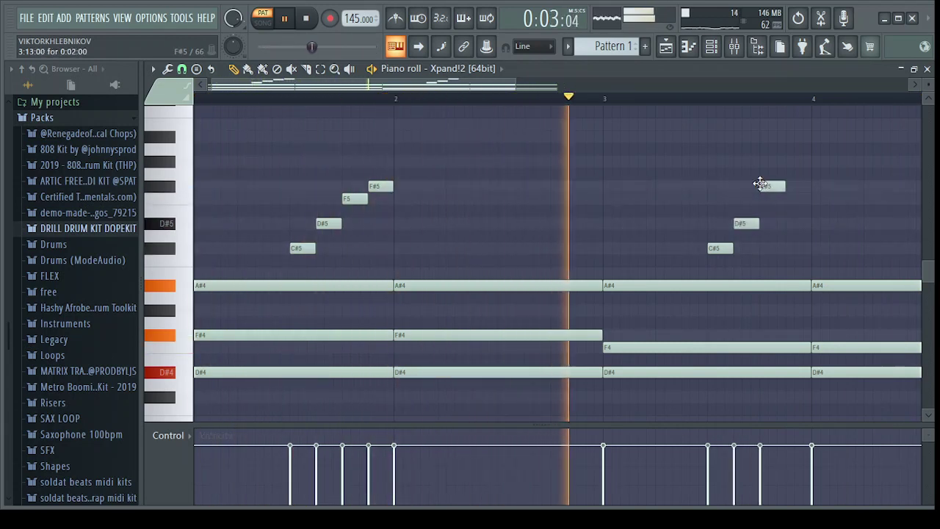
left_click(791, 200)
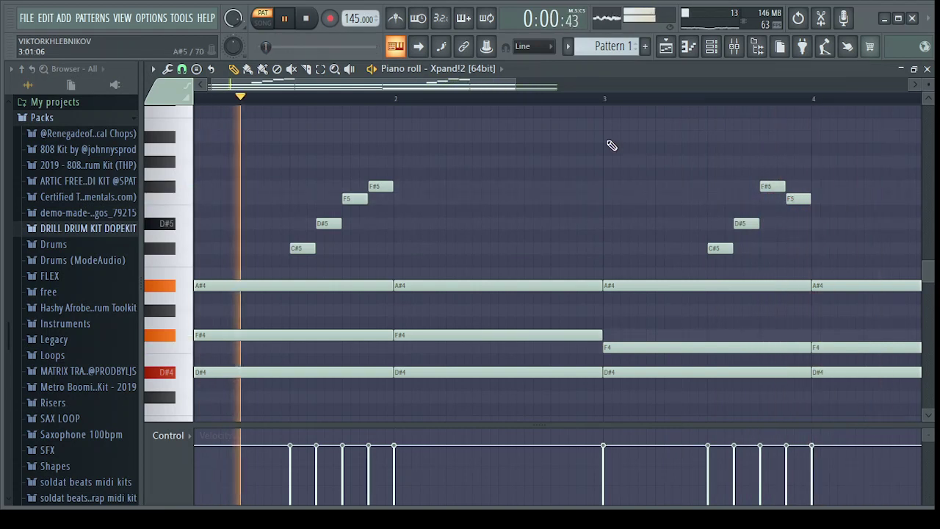
Replace the 808 Clap channel with a second Xpand!2 instrument and load its +07 Glissy preset.
scroll(611, 145, "down", 3)
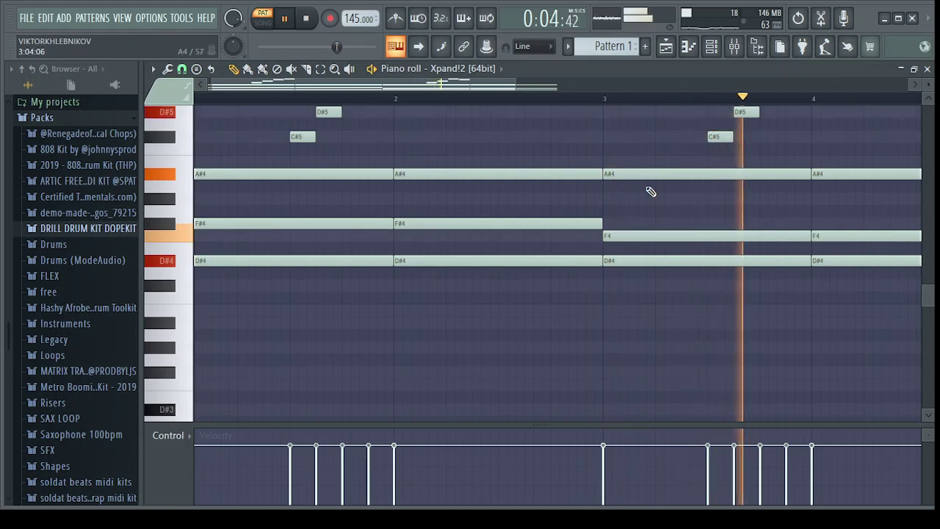
left_click(711, 46)
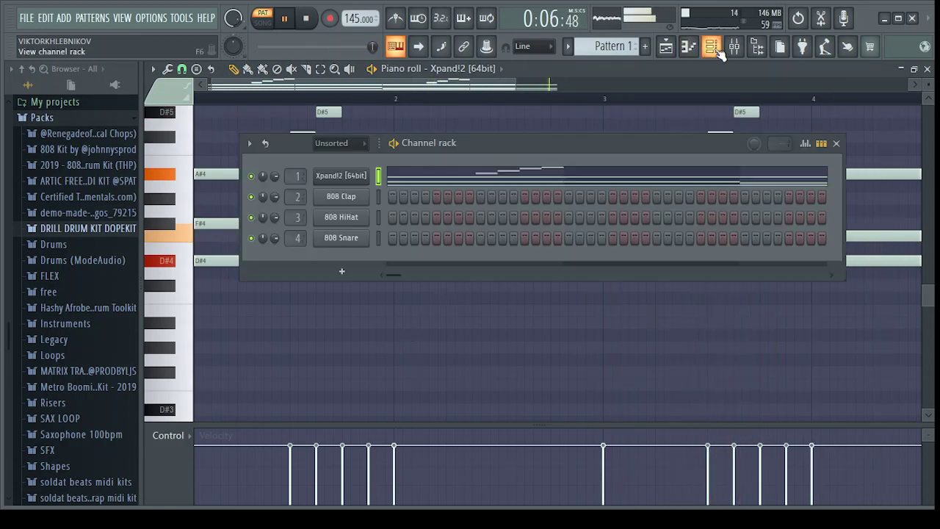
left_click(358, 197)
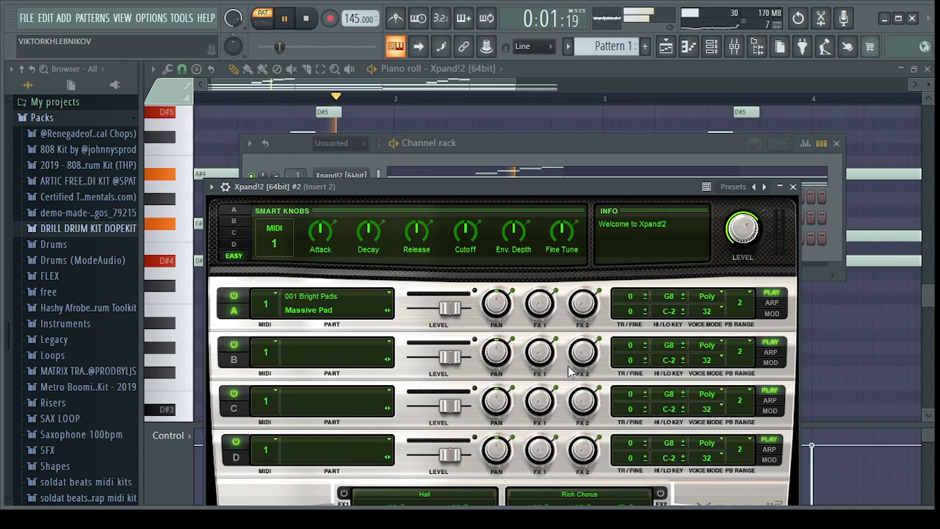
left_click_drag(552, 190, 508, 67)
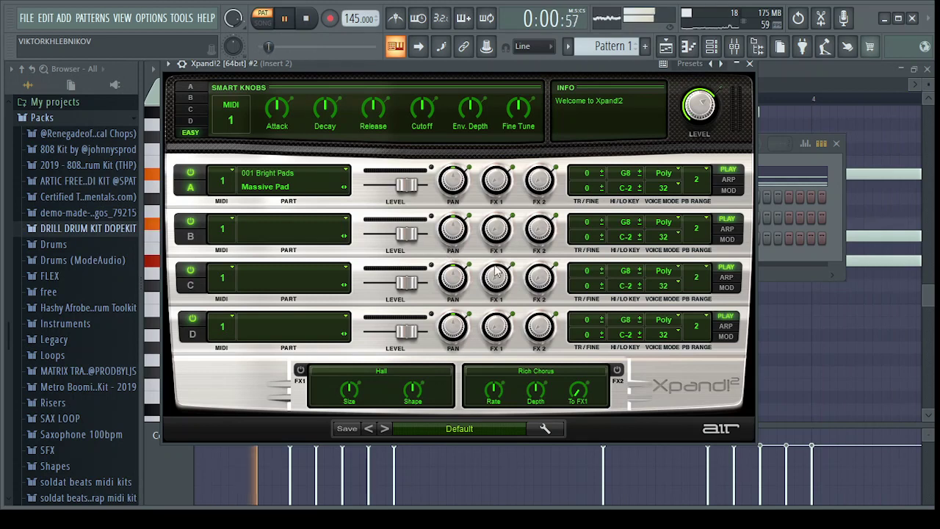
left_click(531, 71)
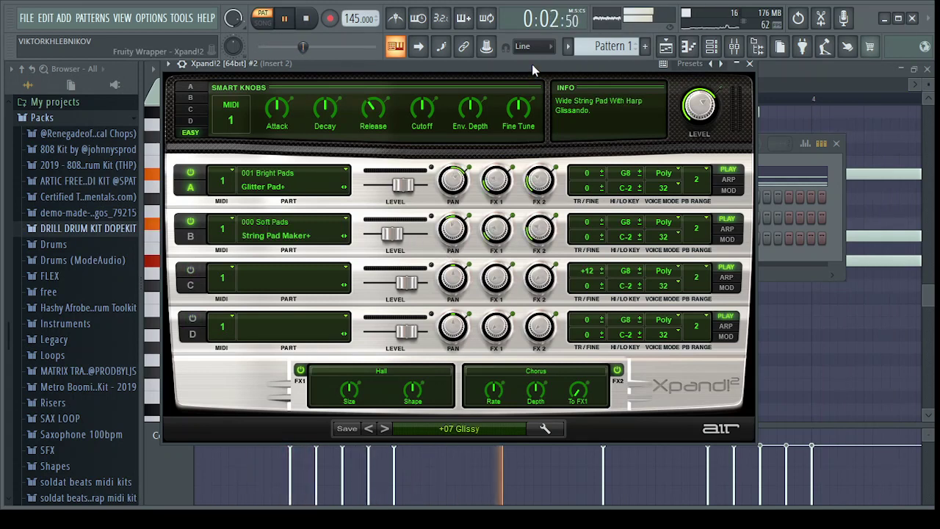
left_click(749, 64)
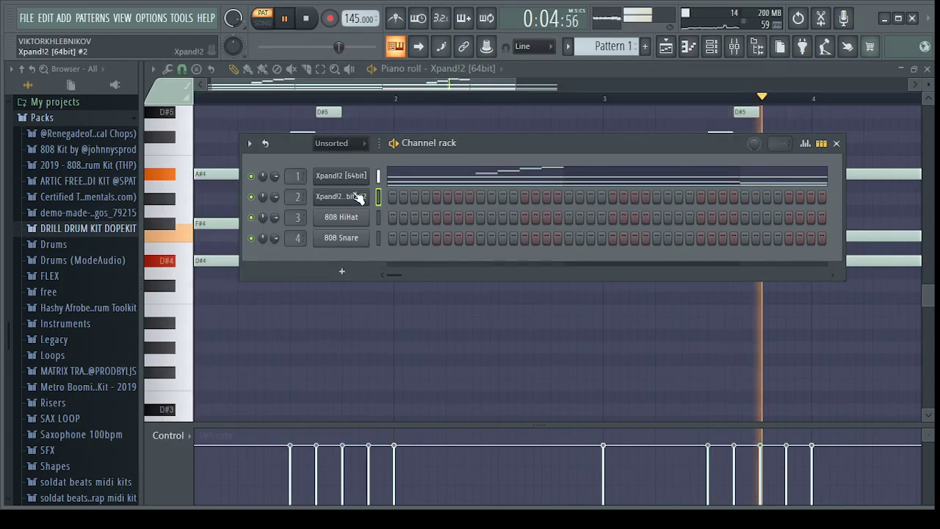
Stop playback and draw a one-bar D#4, F#4 and A#4 chord at bar 1 in the second Xpand!2 channel's piano roll.
key("space")
key("F7")
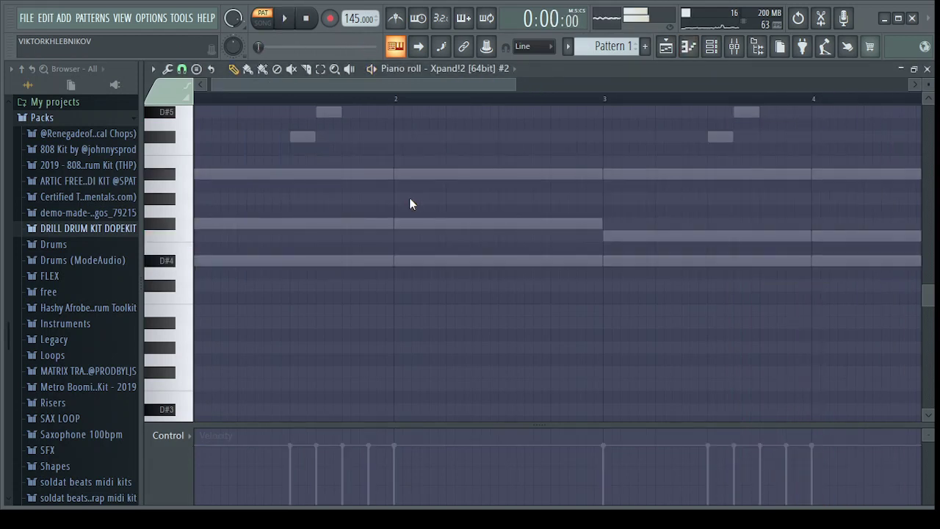
left_click_drag(373, 225, 292, 225)
left_click_drag(188, 220, 170, 212)
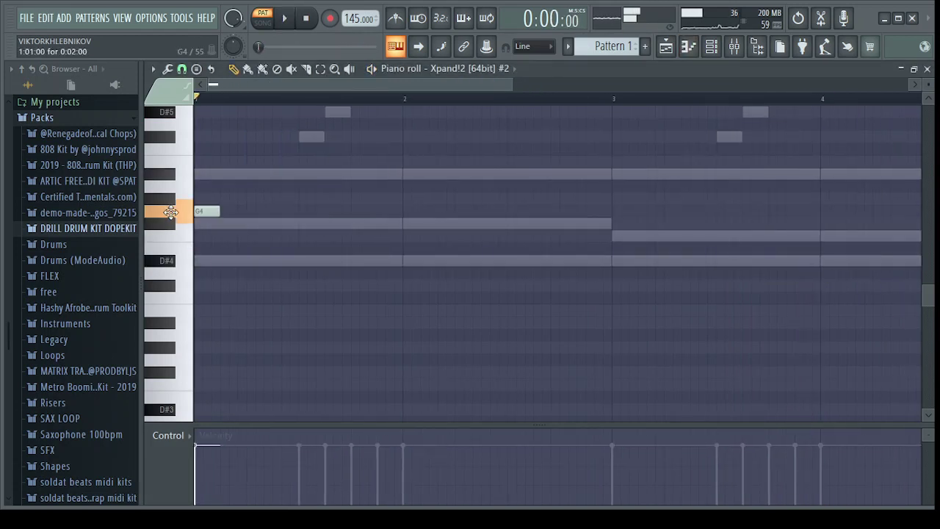
left_click_drag(213, 258, 139, 273)
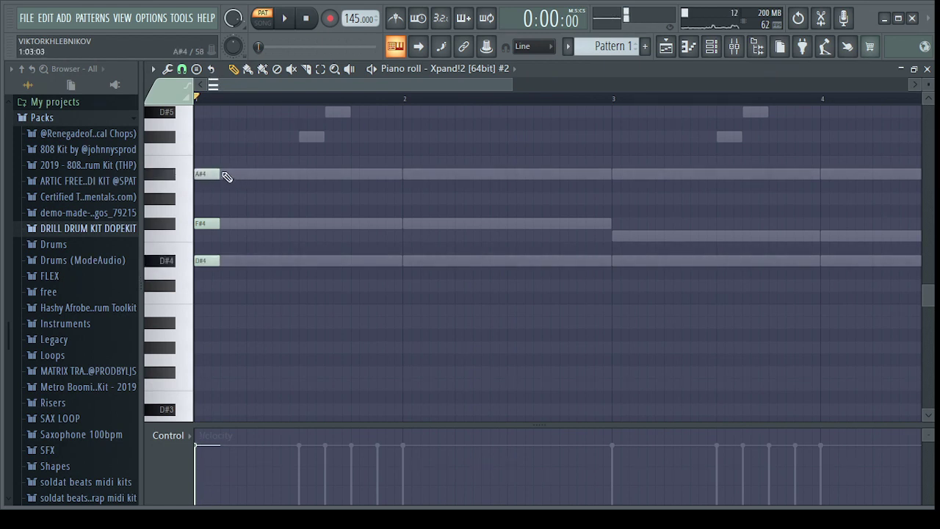
left_click_drag(219, 171, 374, 207)
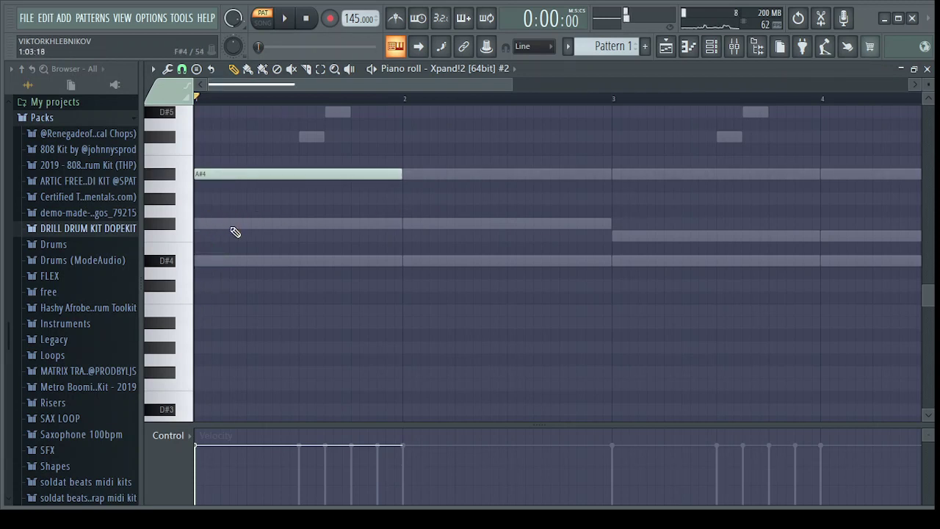
left_click_drag(232, 224, 173, 227)
left_click_drag(225, 257, 161, 270)
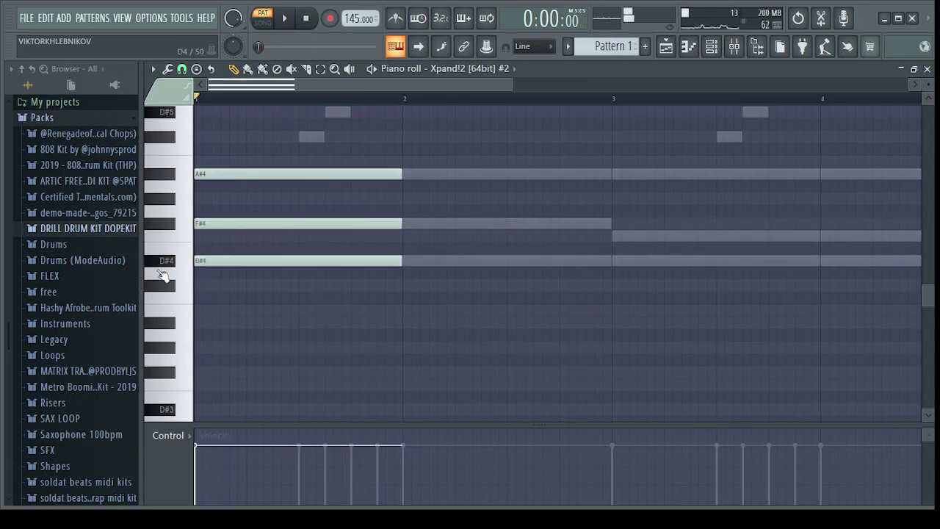
Play the pattern and add a one-bar D#4, F4 and A#4 chord at bar 3 in the second Xpand!2's piano roll.
key("space")
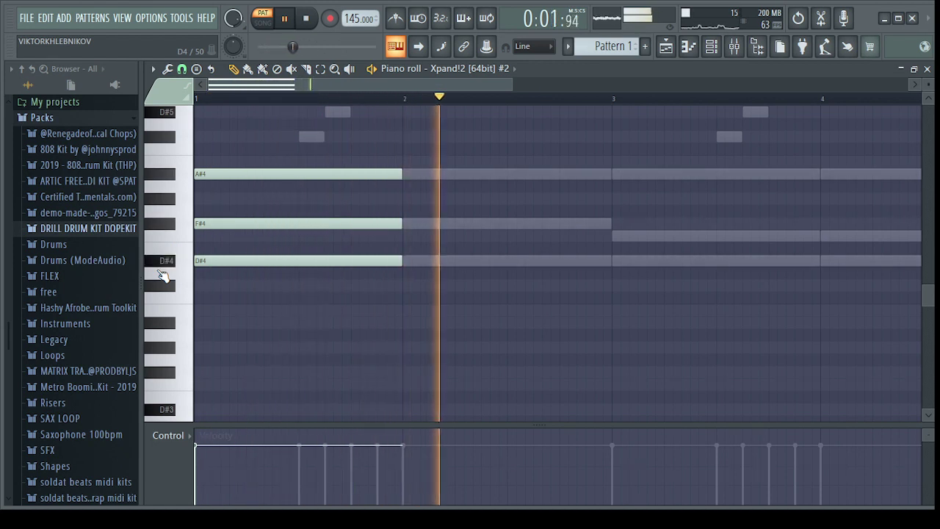
key("space")
key("space")
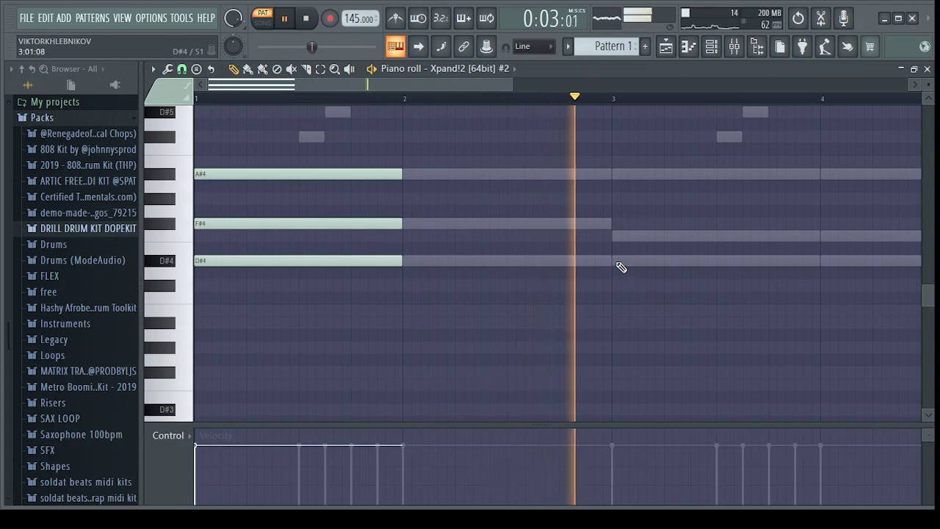
left_click(618, 262)
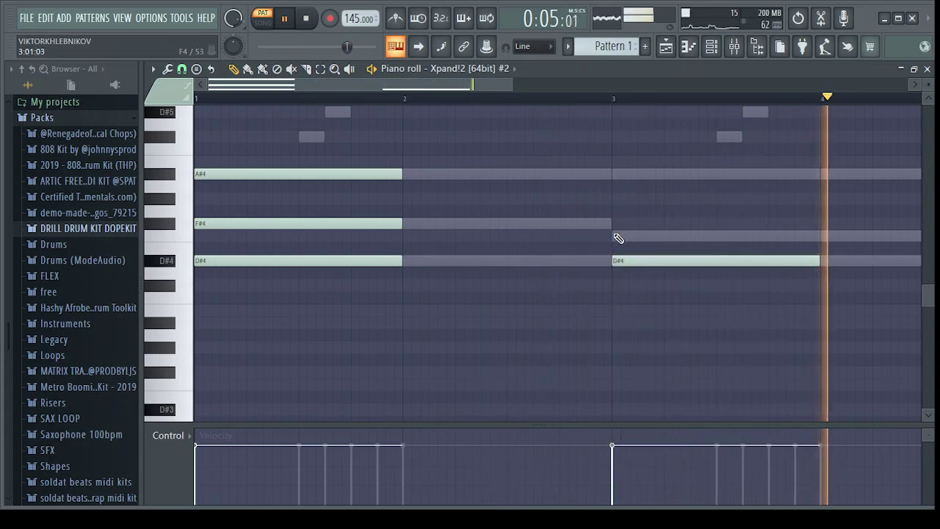
left_click(618, 237)
left_click(614, 173)
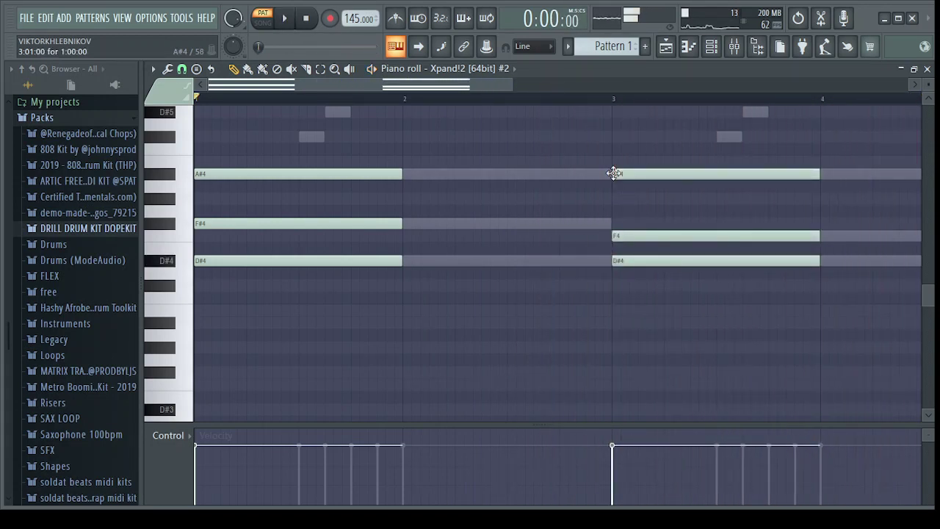
Transpose the second Xpand!2's chords up one octave and play the pattern.
key("ctrl+Up")
key("space")
scroll(614, 173, "up", 4)
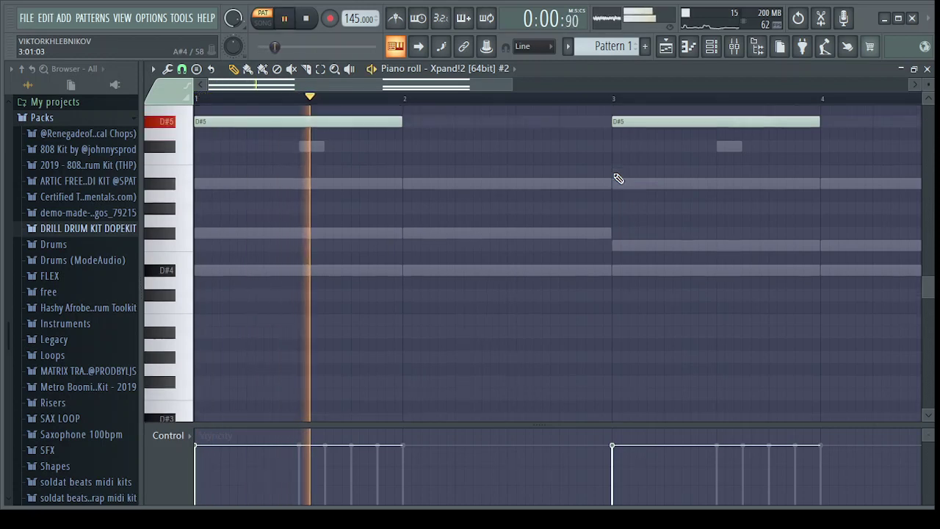
Add Gross Beat to mixer Insert 1 with the Flanging preset and the WishWash 2 time slot.
left_click(734, 48)
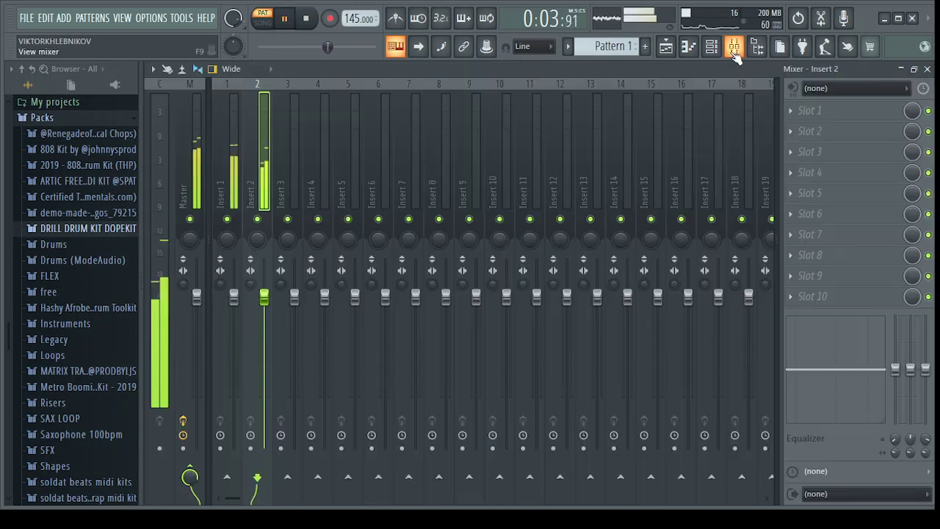
left_click(235, 179)
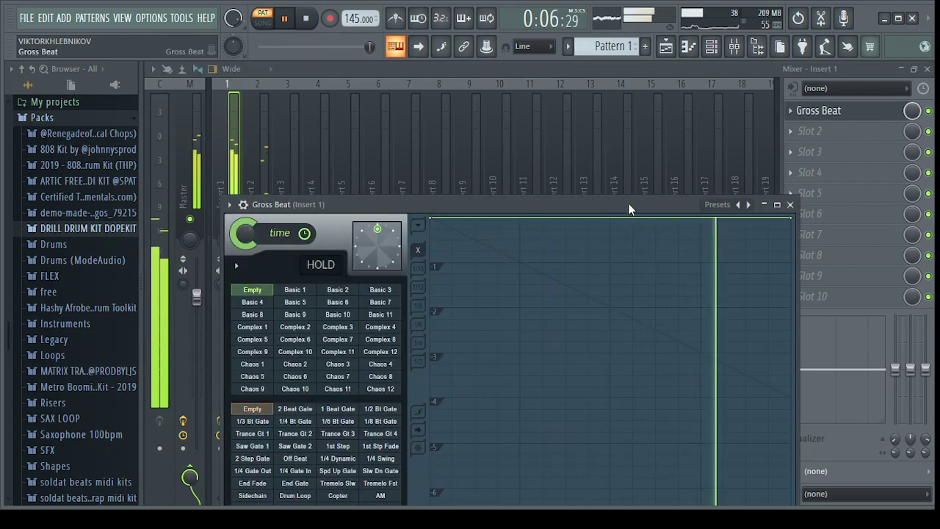
left_click_drag(627, 203, 607, 141)
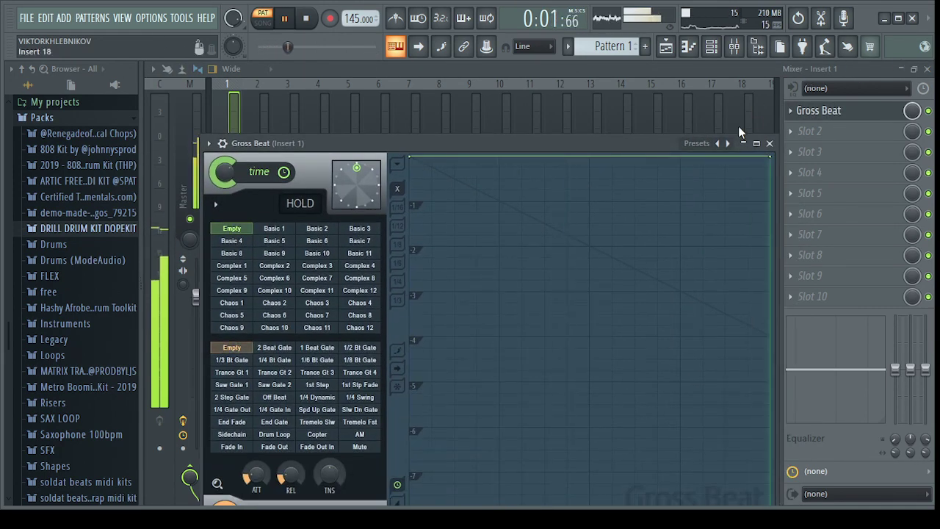
left_click(736, 174)
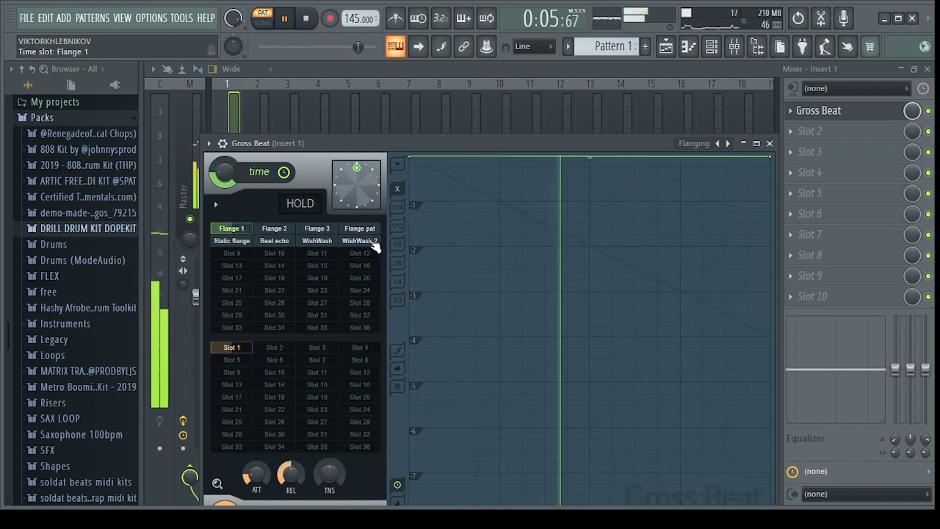
left_click(373, 242)
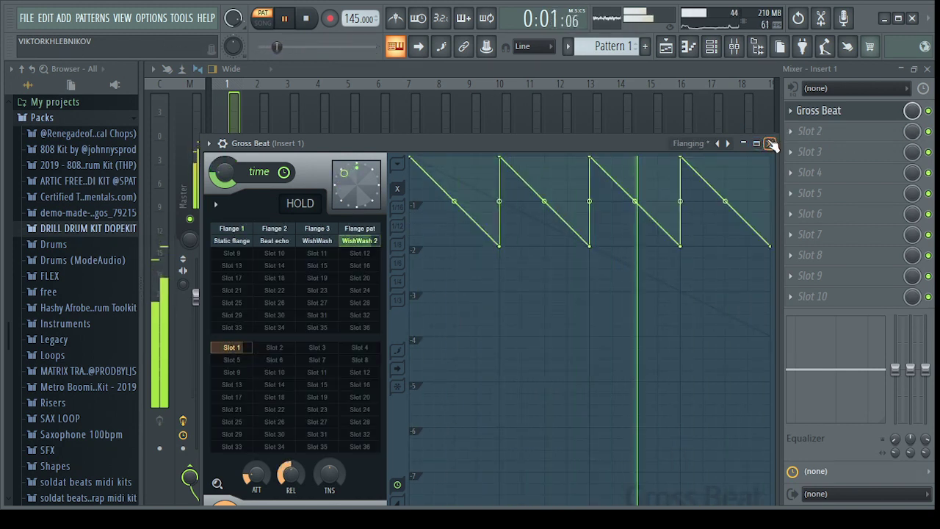
left_click(769, 143)
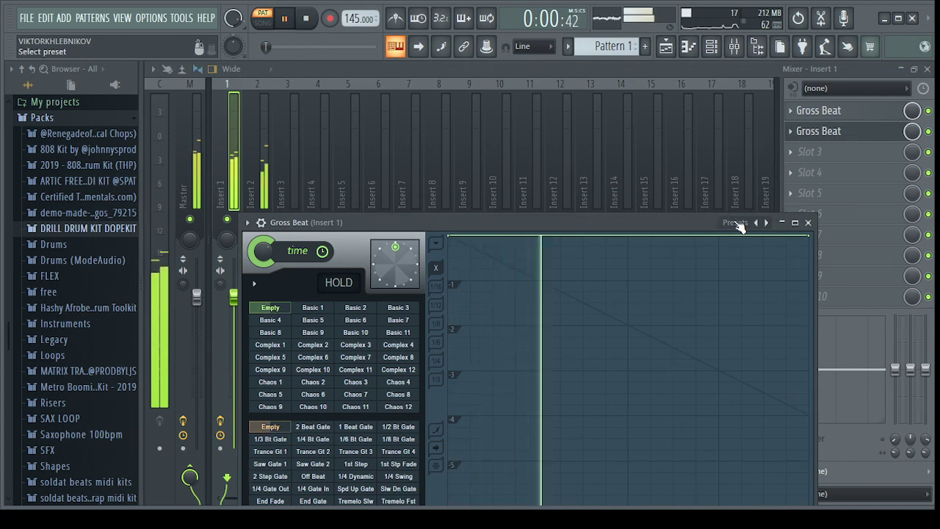
Set the second Gross Beat on Insert 1 to the Momentary preset with the 1/2 Speed time slot.
left_click(737, 223)
left_click(784, 260)
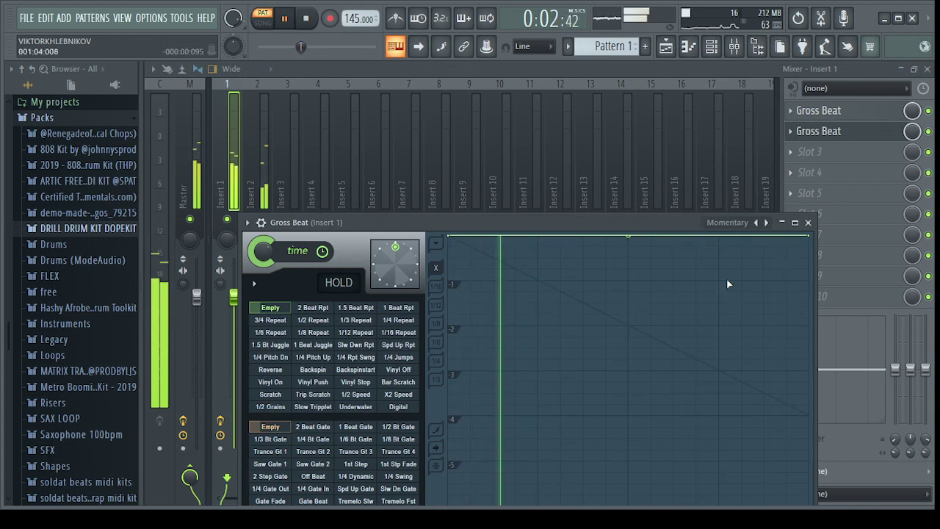
left_click(360, 395)
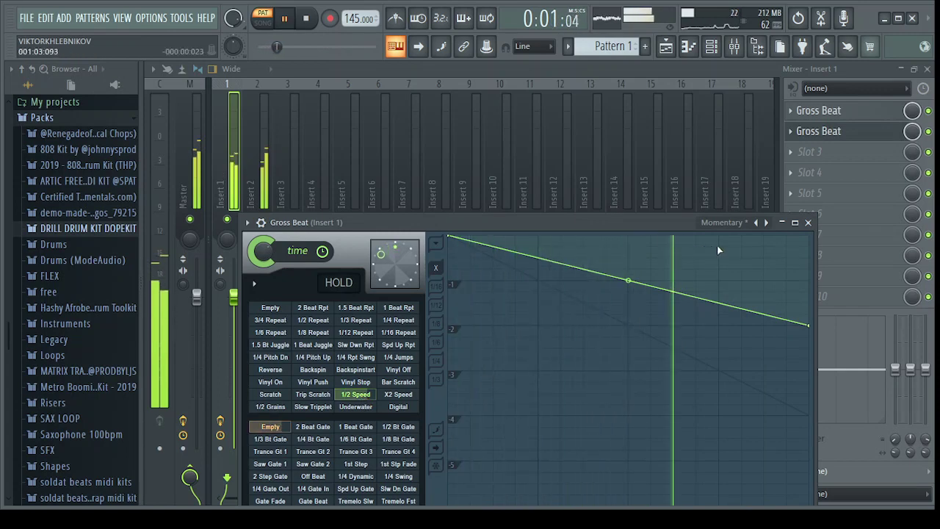
left_click(807, 222)
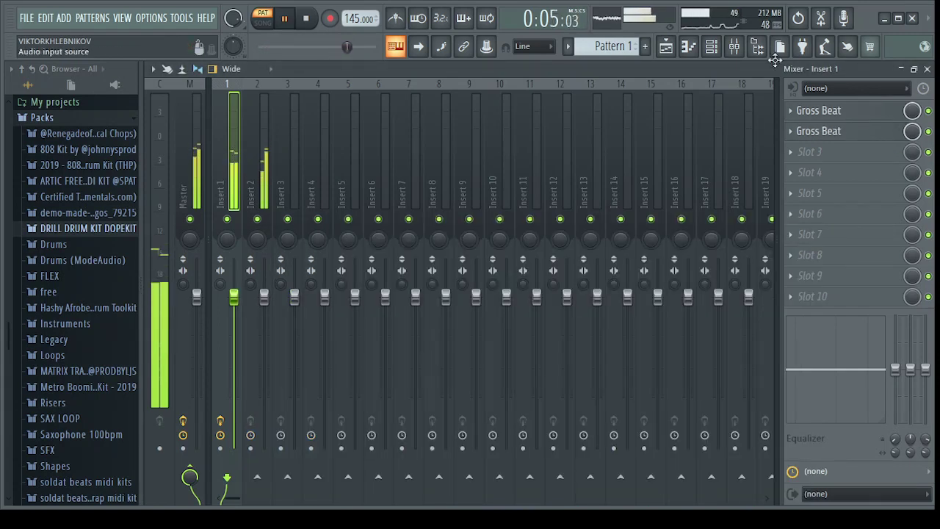
Transpose all of the first Xpand!2's notes up one octave in its piano roll, removing the stray A#5 note in bar 2.
left_click(712, 46)
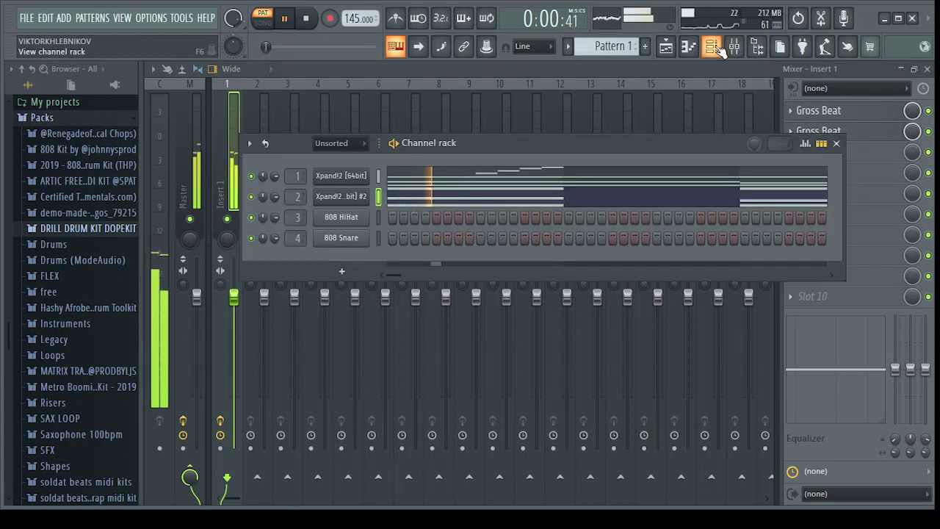
left_click(453, 183)
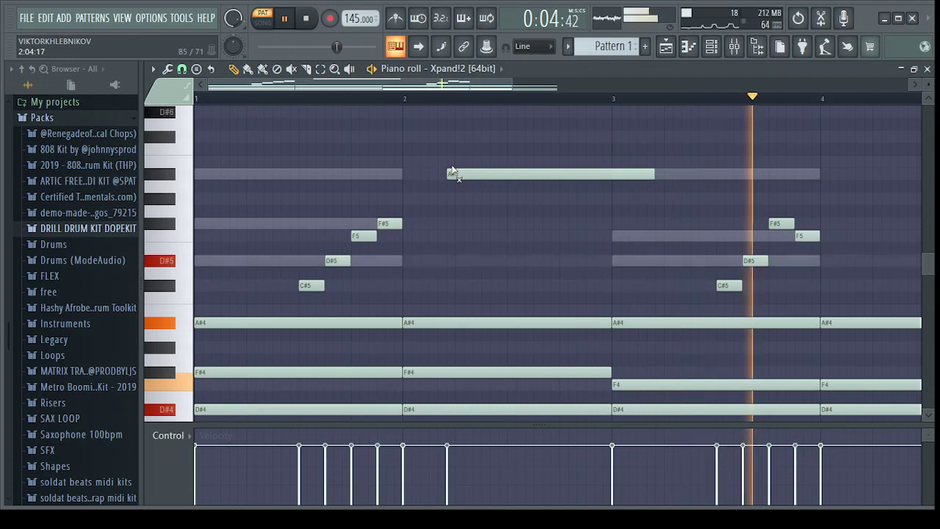
right_click(453, 174)
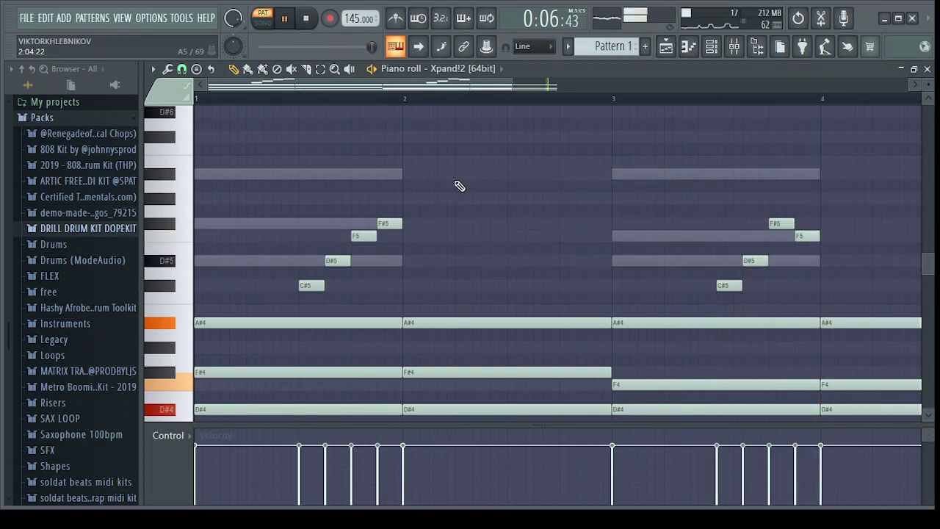
key("ctrl+Up")
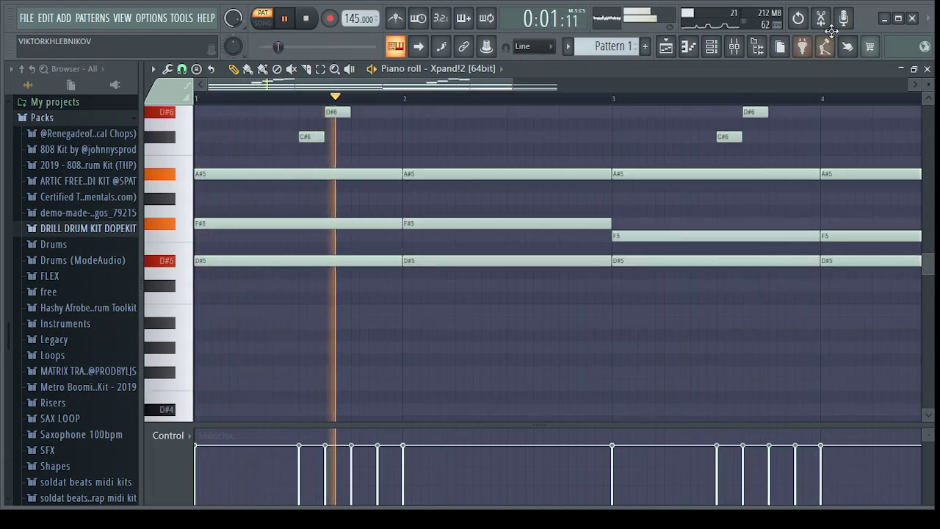
Open the playlist maximized and show the channel rack over it.
left_click(711, 47)
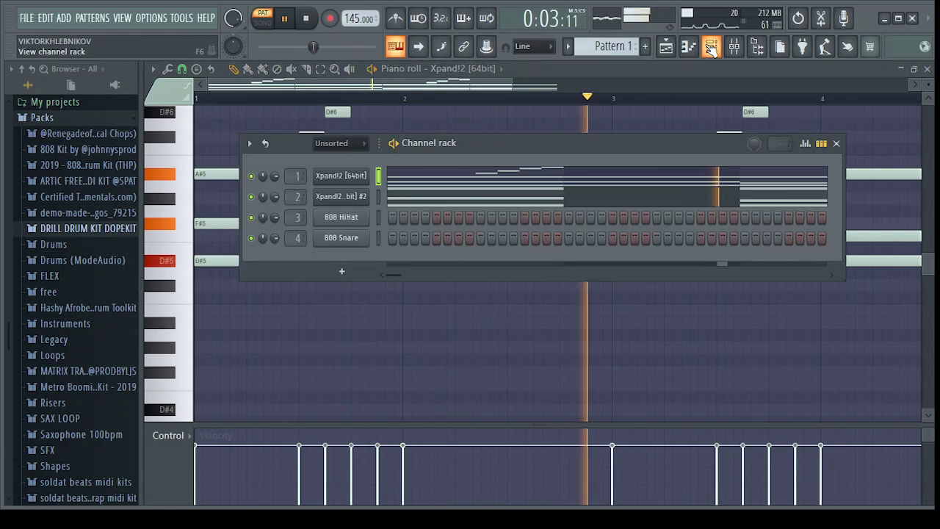
left_click(667, 48)
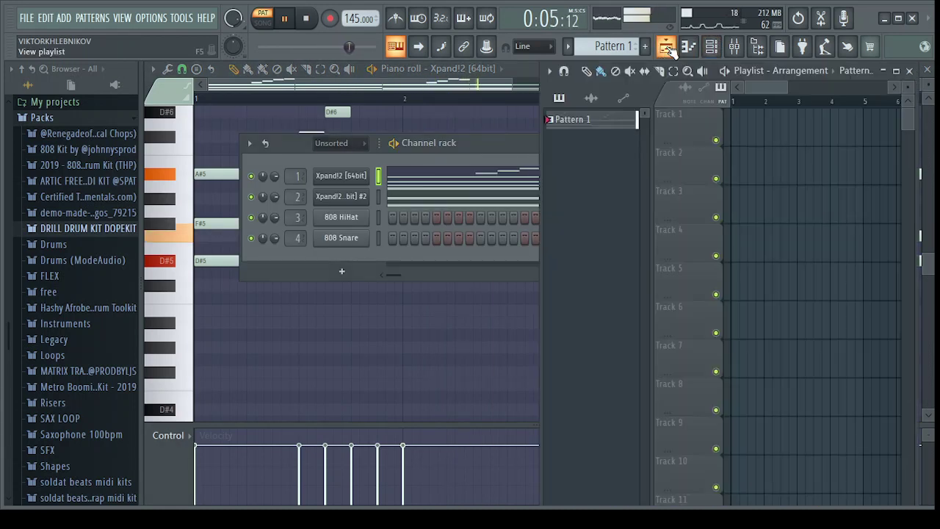
left_click(896, 71)
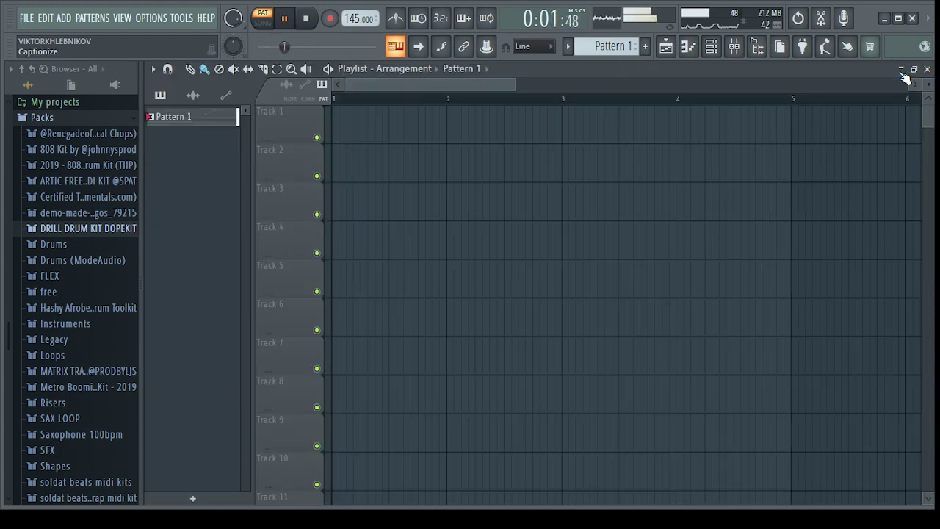
left_click(712, 46)
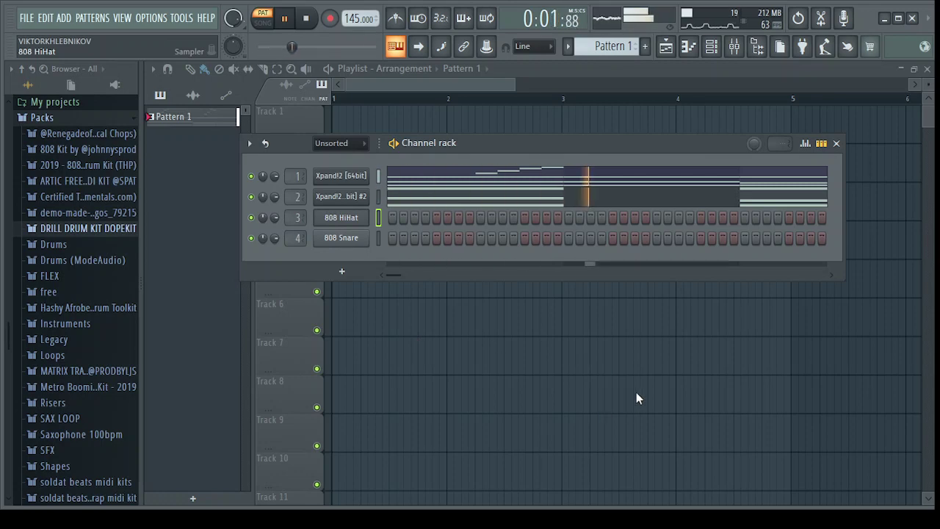
Replace the 808 HiHat channel with a third Xpand!2 instrument and close its plugin window.
key("ctrl+z")
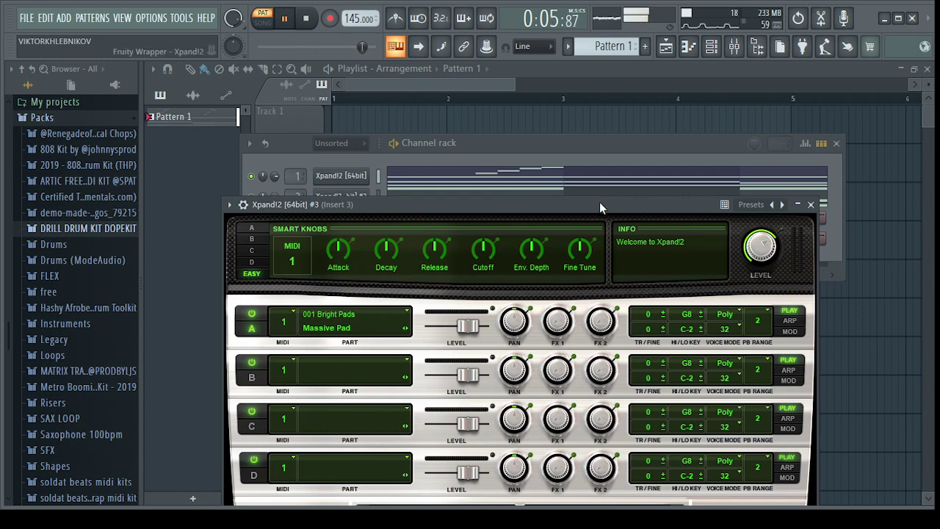
left_click_drag(599, 202, 577, 103)
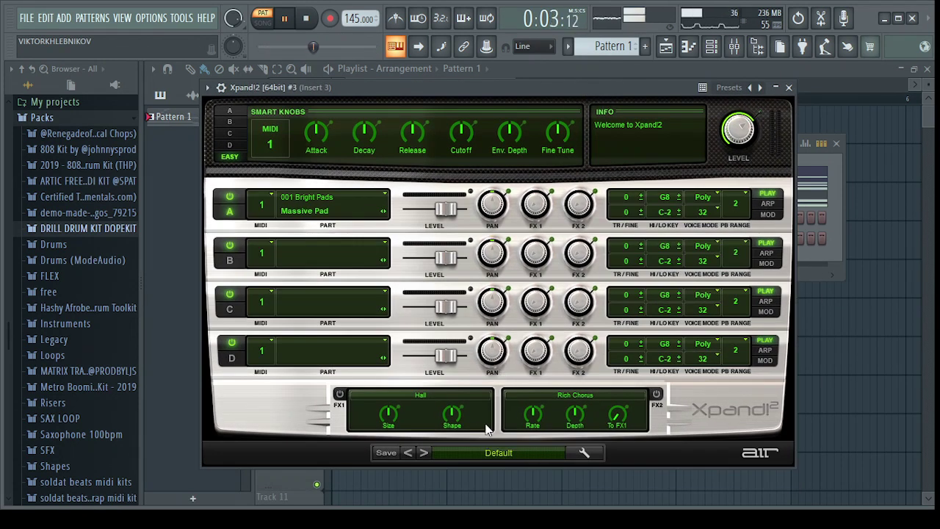
left_click(790, 88)
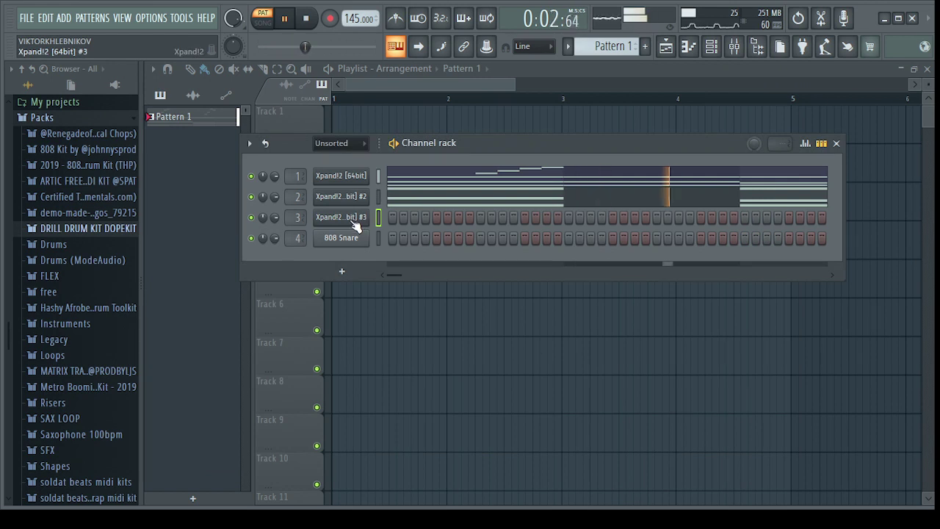
Stop playback and fill bar 1 of the third Xpand!2's piano roll with a 12-step D#5 and a 4-step F#5.
key("space")
key("F7")
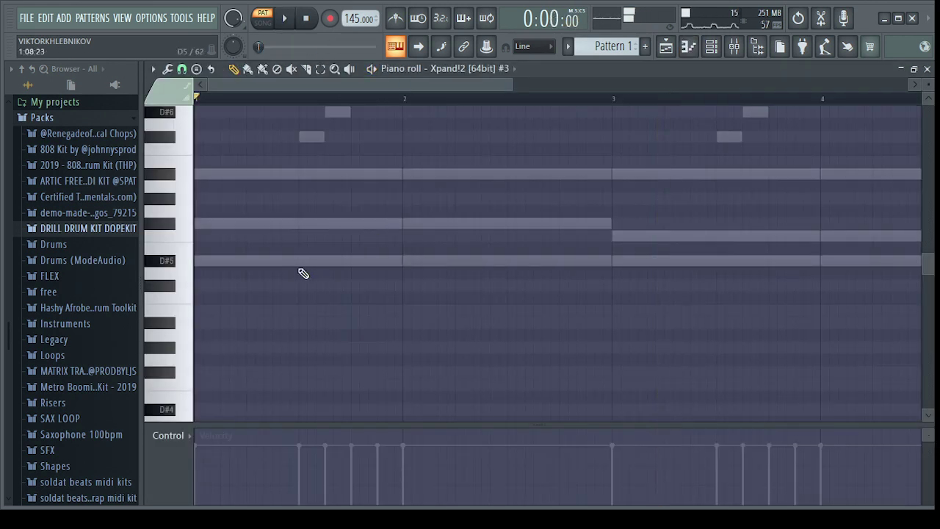
left_click_drag(297, 270, 168, 260)
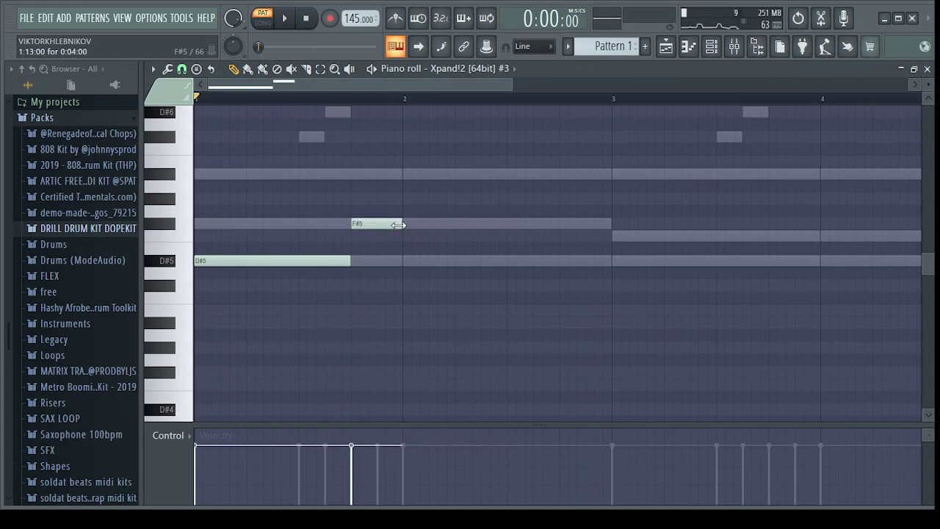
Fill bar 2 with an 8-step D#5 and 4-step F5 and F#5 notes, and draw 12-step F5 and G#5 notes from bar 3.
key("space")
left_click(410, 262)
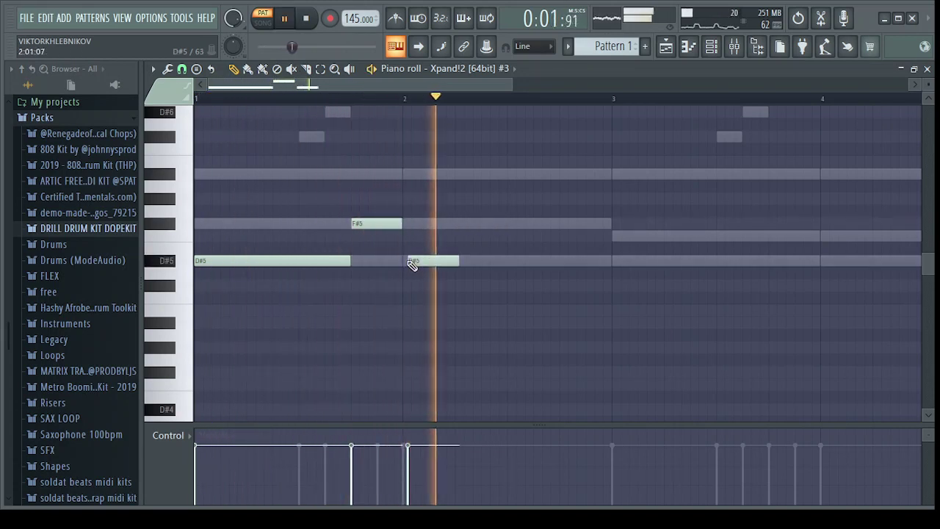
left_click_drag(412, 264, 408, 262)
key("space")
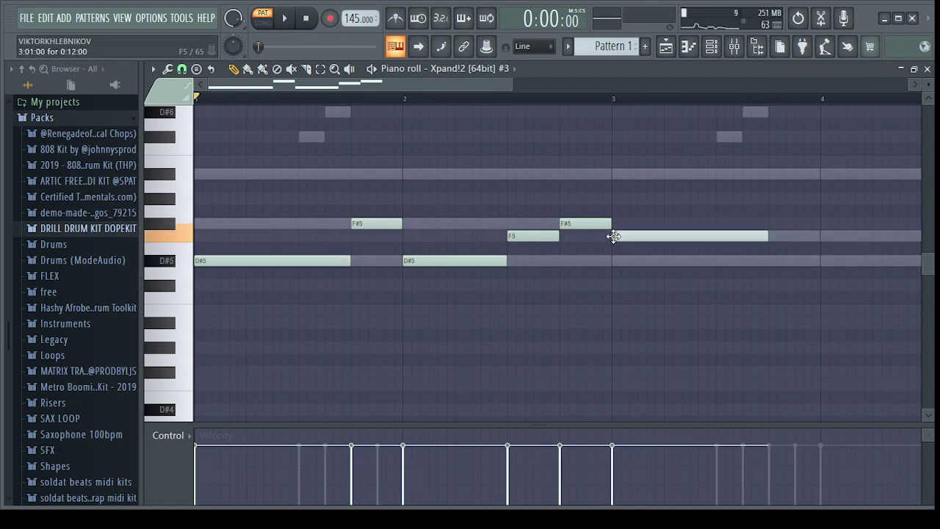
left_click(769, 199)
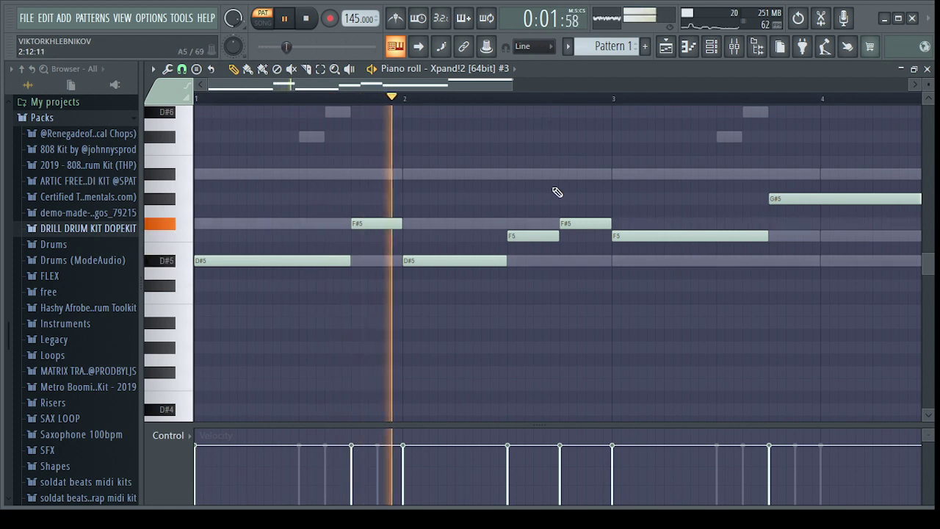
left_click(548, 227)
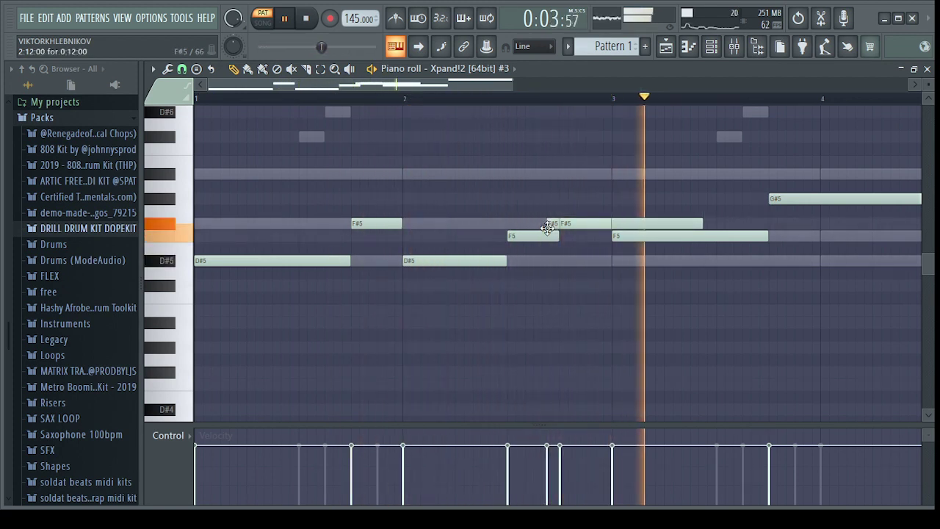
right_click(701, 224)
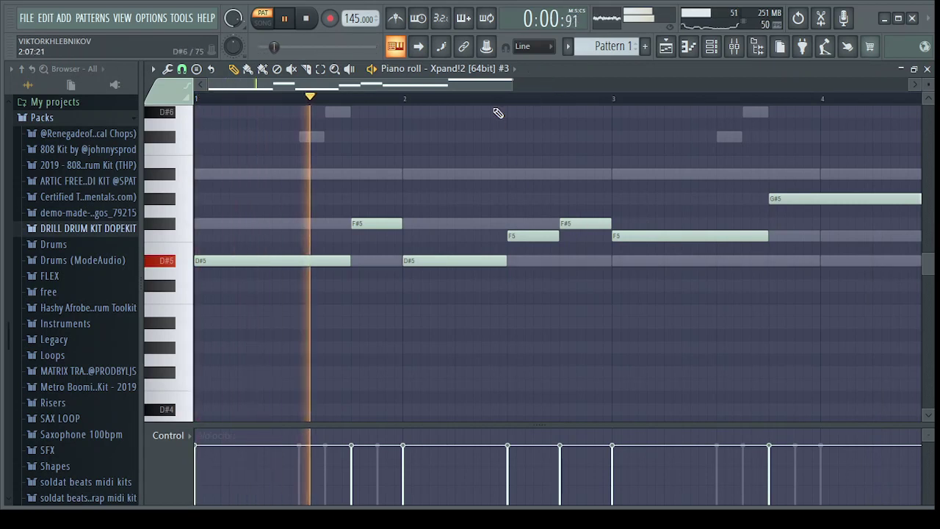
Finish bar 4 of the melody with 4-step F#5 and F5 notes and show the channel rack.
left_click_drag(515, 84, 746, 83)
left_click(615, 223)
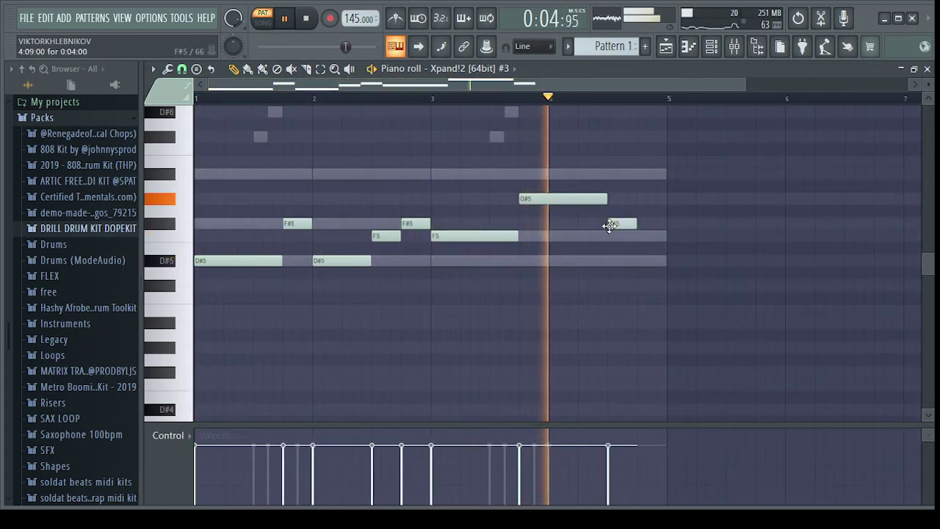
left_click(645, 235)
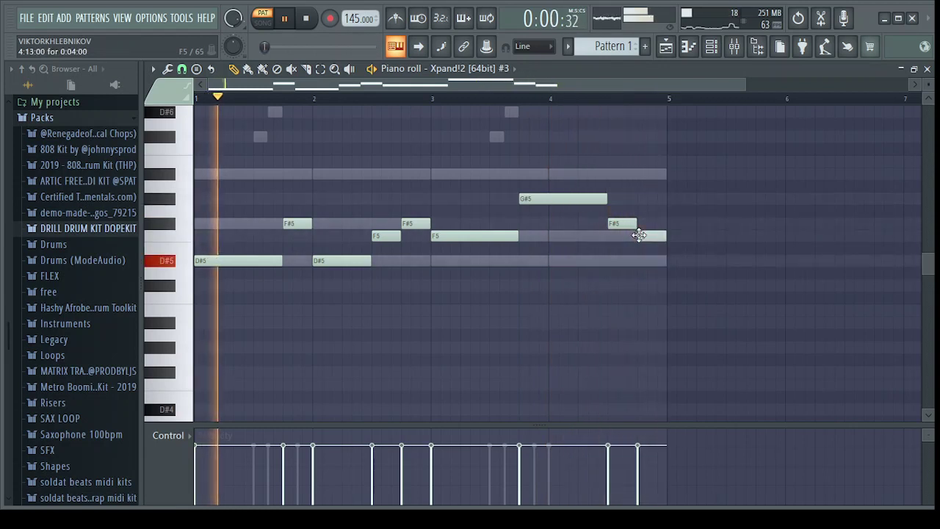
left_click(713, 49)
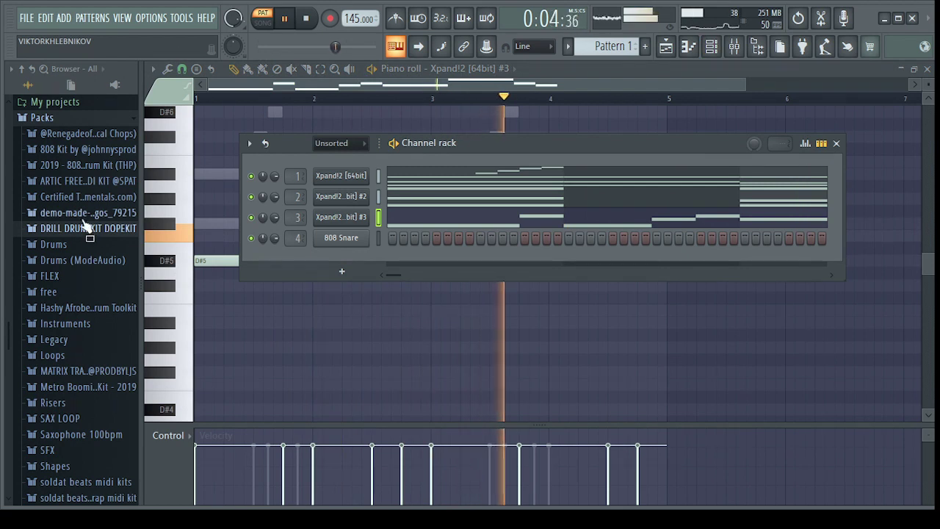
Replace the 808 Snare channel with MB Hi Hat (25) from the Metro Boomin drum kit and fill every second step.
scroll(86, 235, "down", 5)
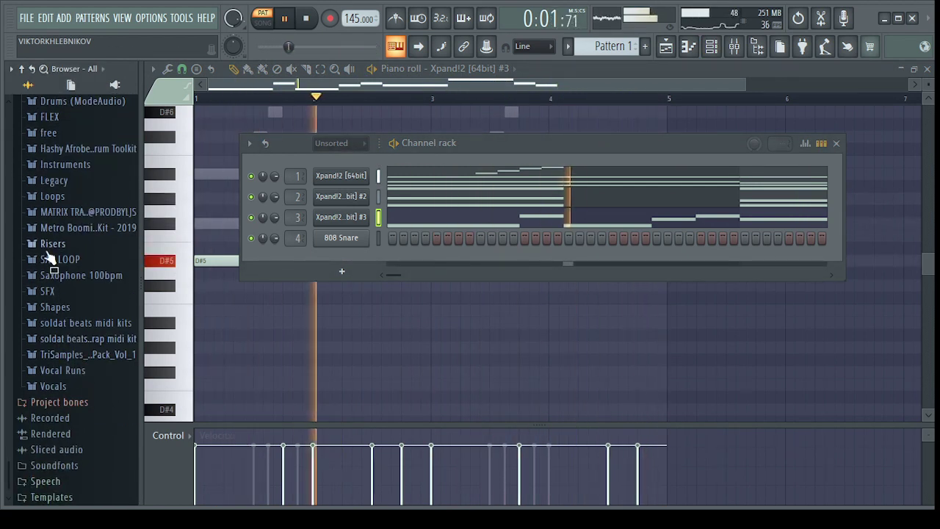
left_click(56, 229)
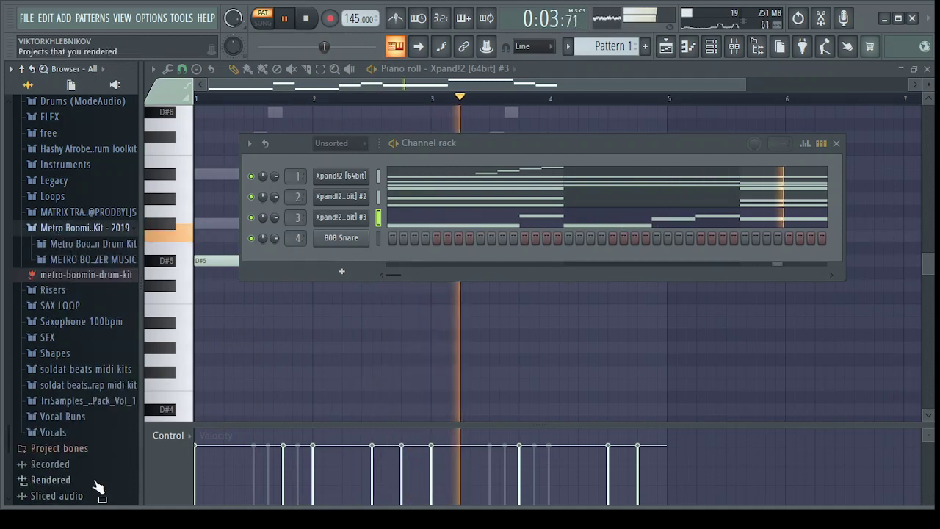
left_click(95, 244)
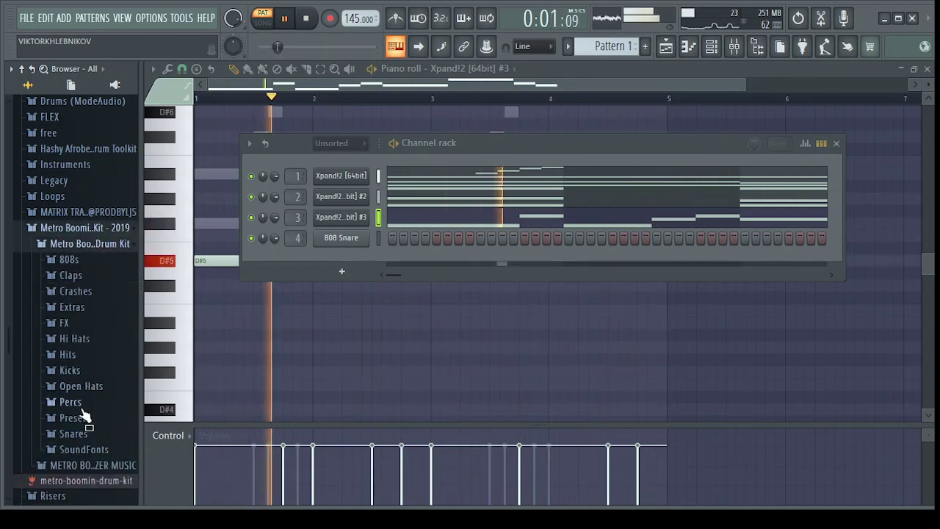
left_click(84, 336)
key("space")
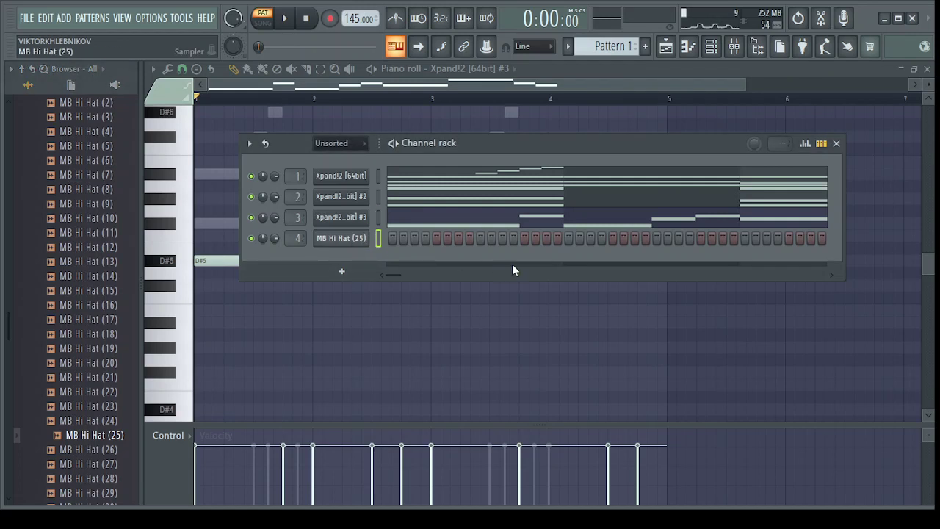
key("space")
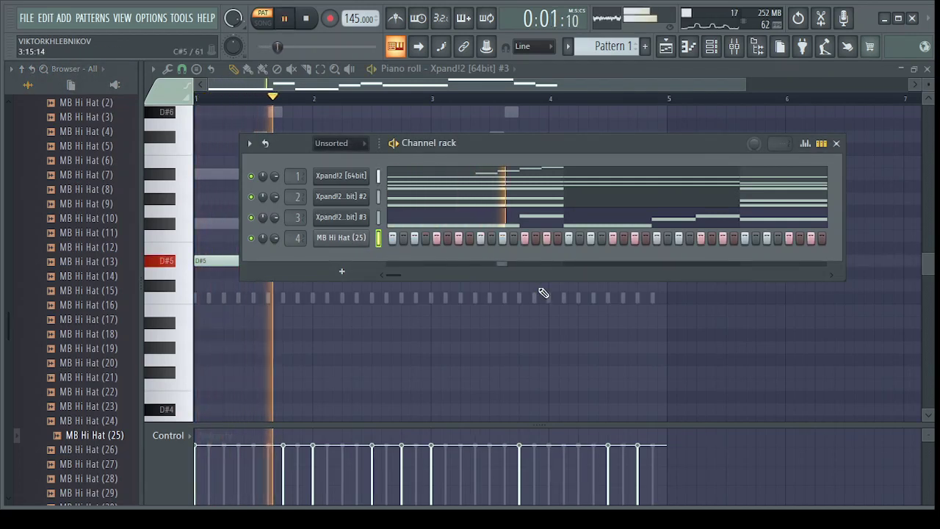
scroll(92, 181, "up", 2)
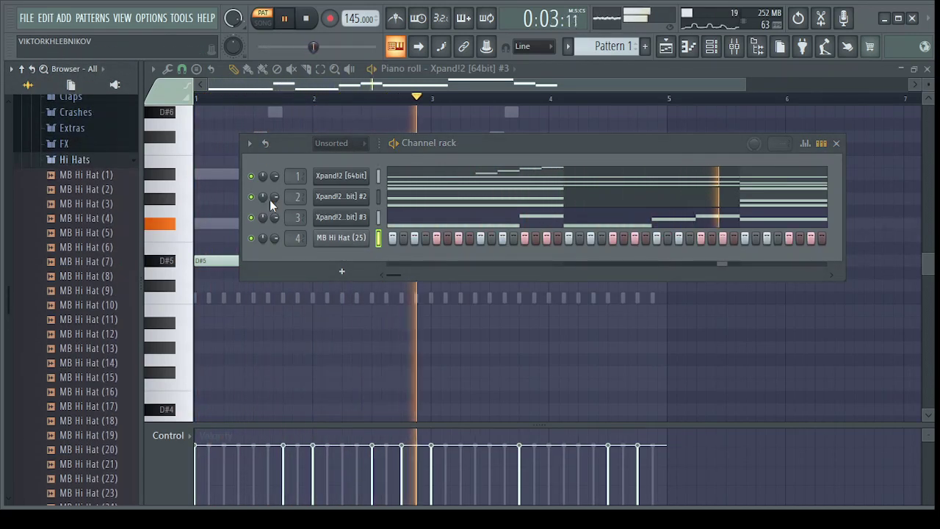
left_click(344, 239)
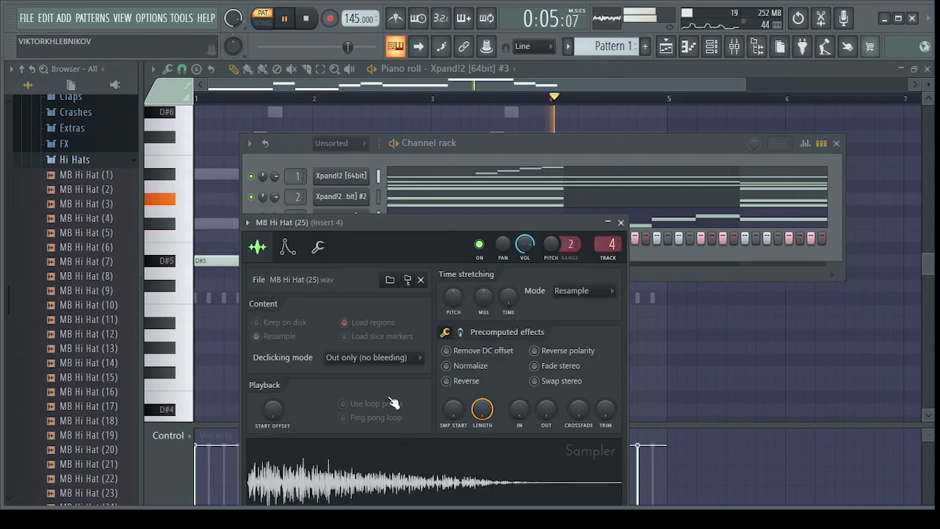
left_click(622, 223)
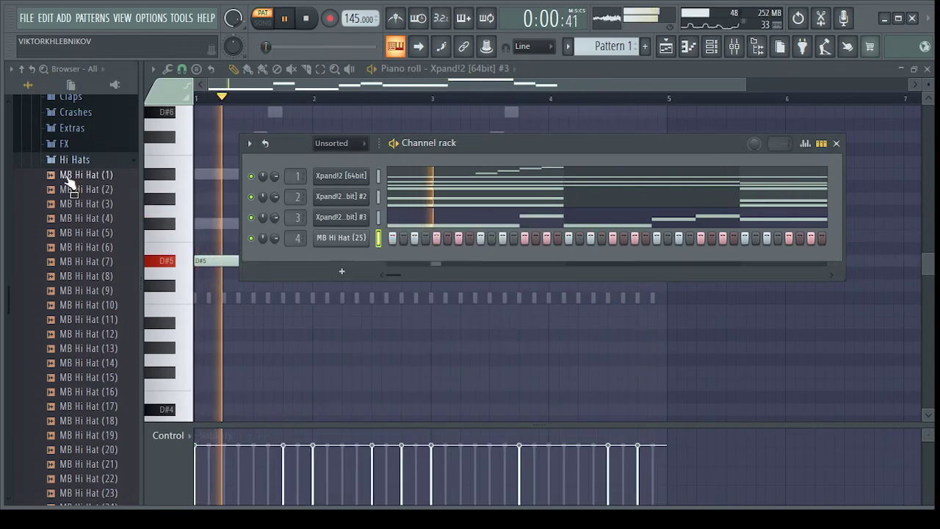
Mute the third Xpand!2 channel and add MB Clap (2) from the kit's Claps folder as a new channel.
left_click(80, 159)
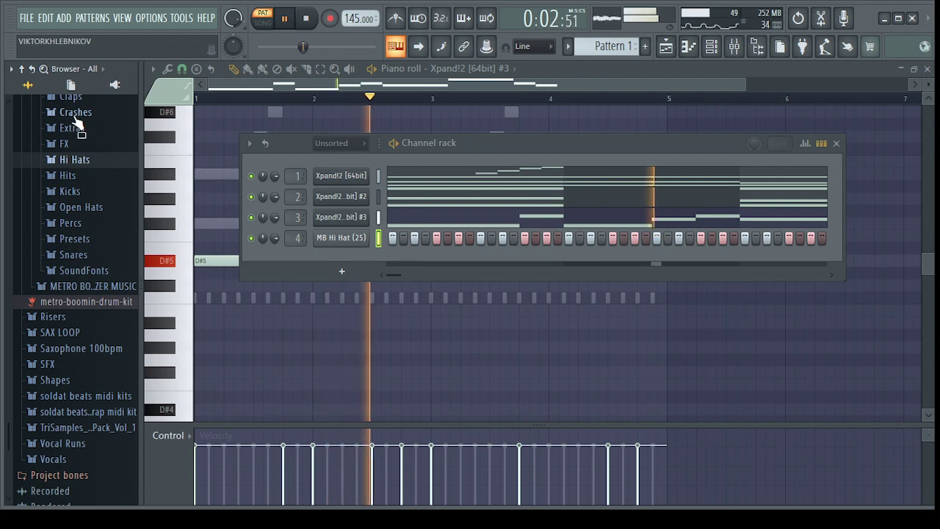
left_click(71, 96)
left_click(102, 160)
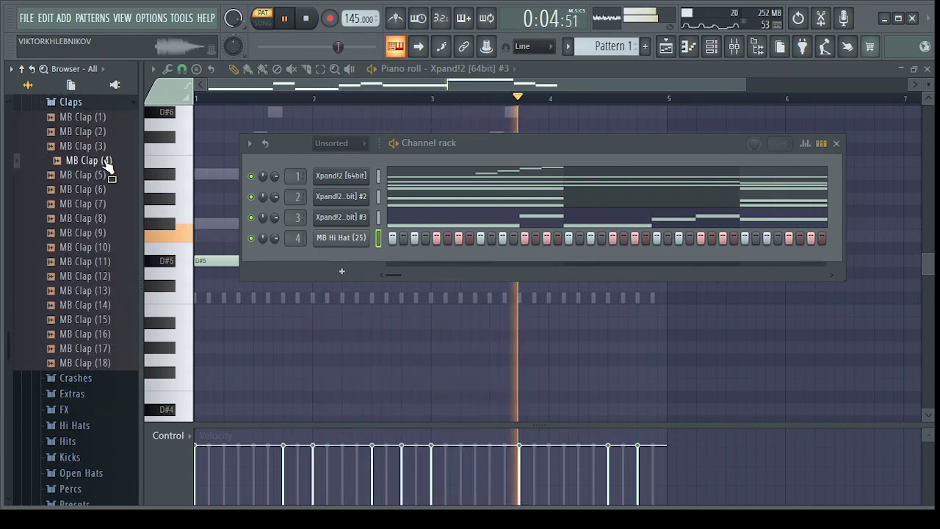
left_click(255, 218)
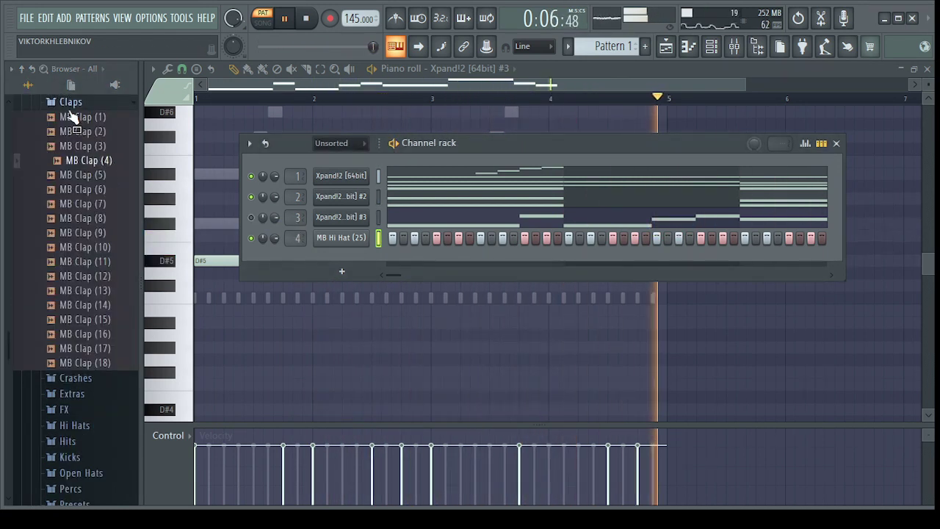
left_click(84, 117)
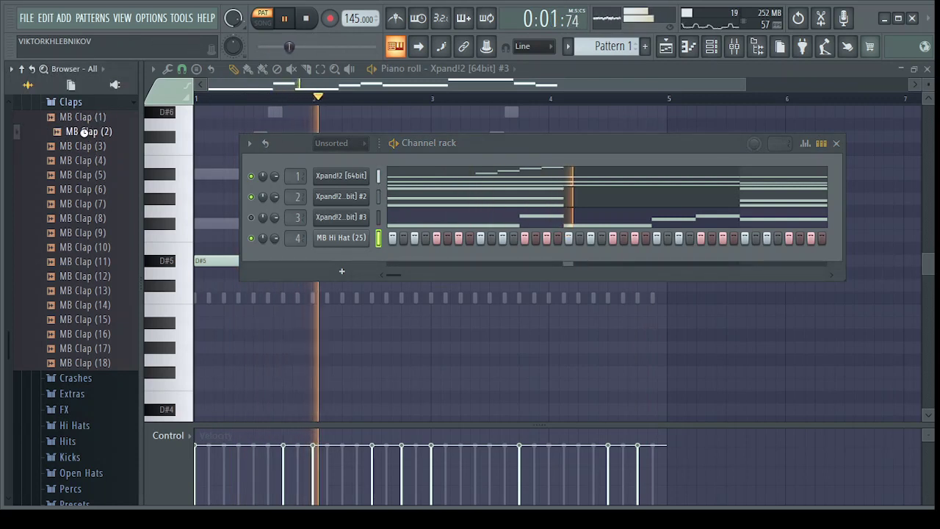
left_click_drag(85, 131, 321, 242)
left_click_drag(376, 261, 378, 262)
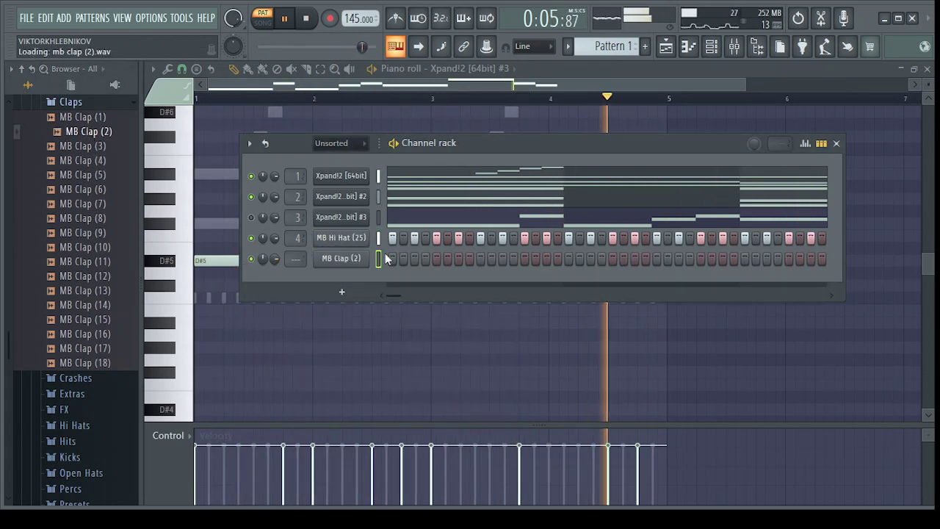
Place an MB Clap (2) hit on step 9 of each of the four bars.
left_click(481, 260)
left_click(657, 259)
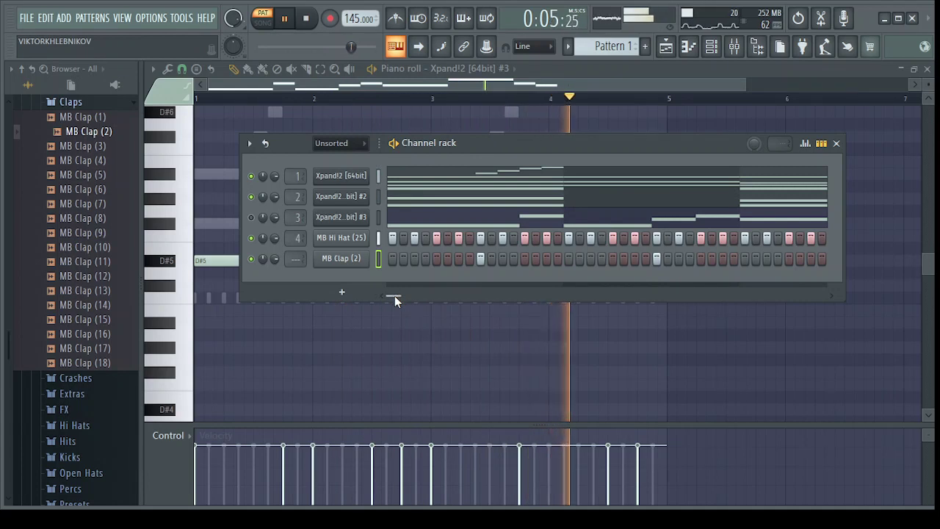
left_click_drag(395, 295, 403, 298)
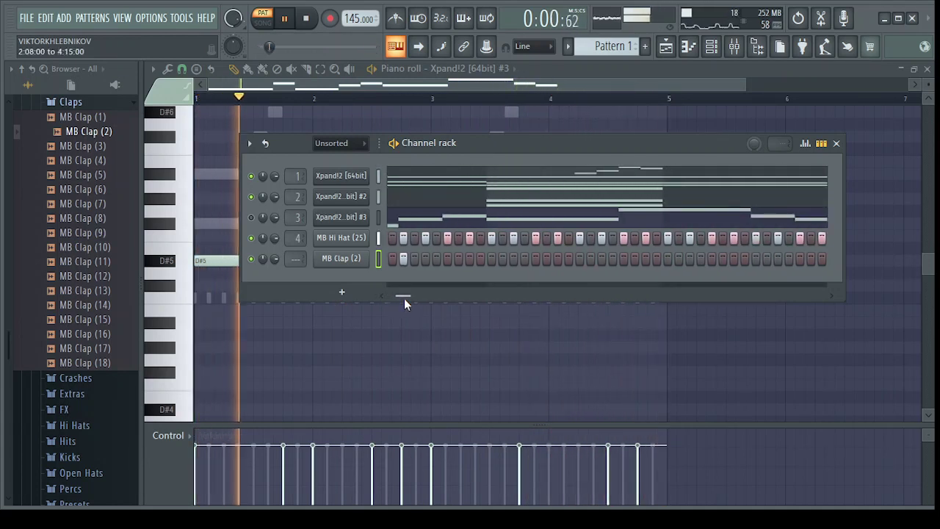
left_click(580, 258)
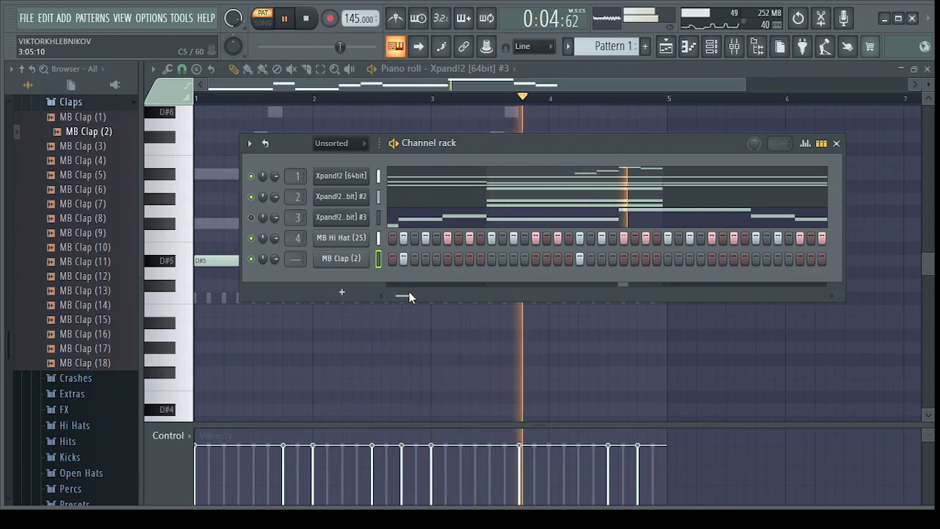
left_click_drag(408, 292, 415, 295)
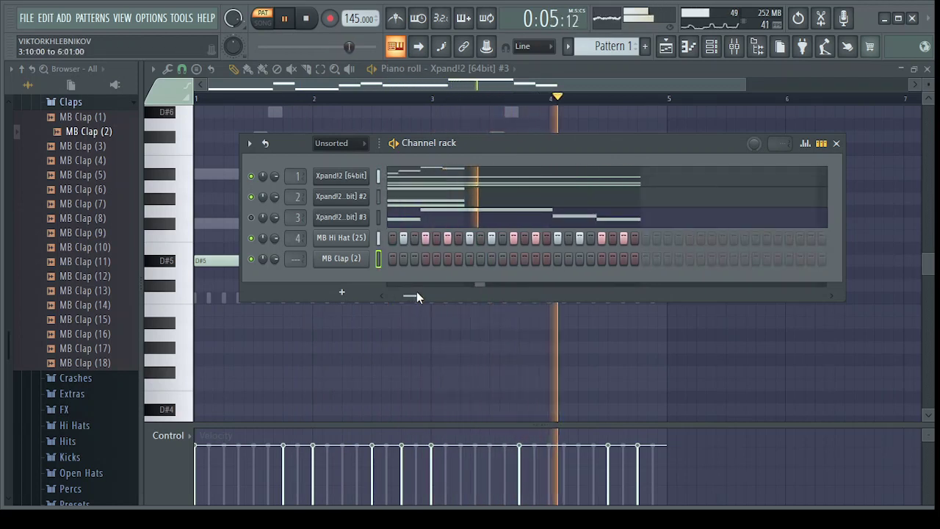
left_click(557, 259)
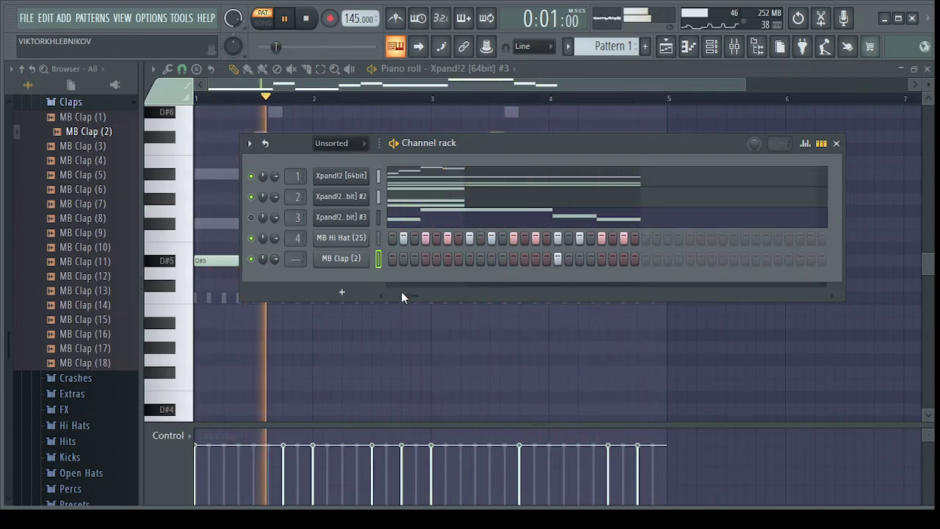
Add MB Snare (4) as a new channel with hits on step 15 of bar 1 and step 3 of bar 2.
left_click(118, 104)
left_click(87, 261)
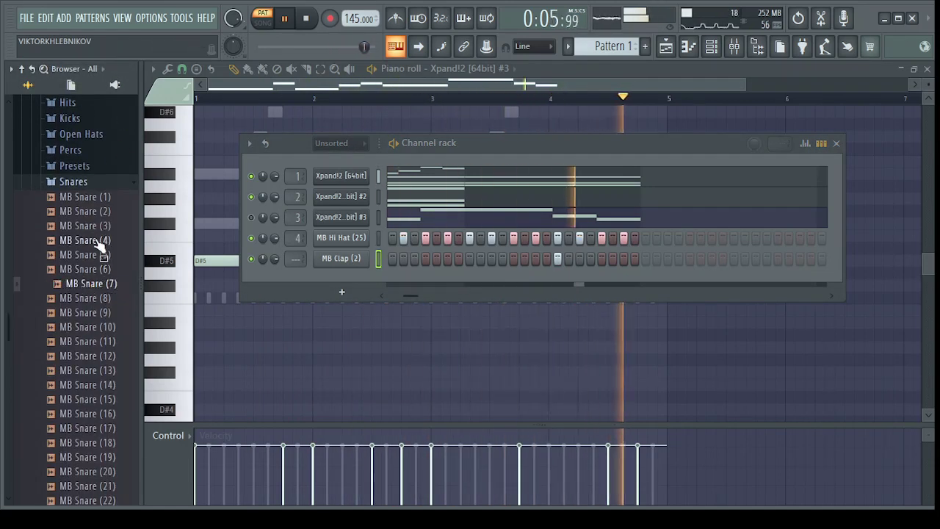
left_click_drag(94, 241, 329, 287)
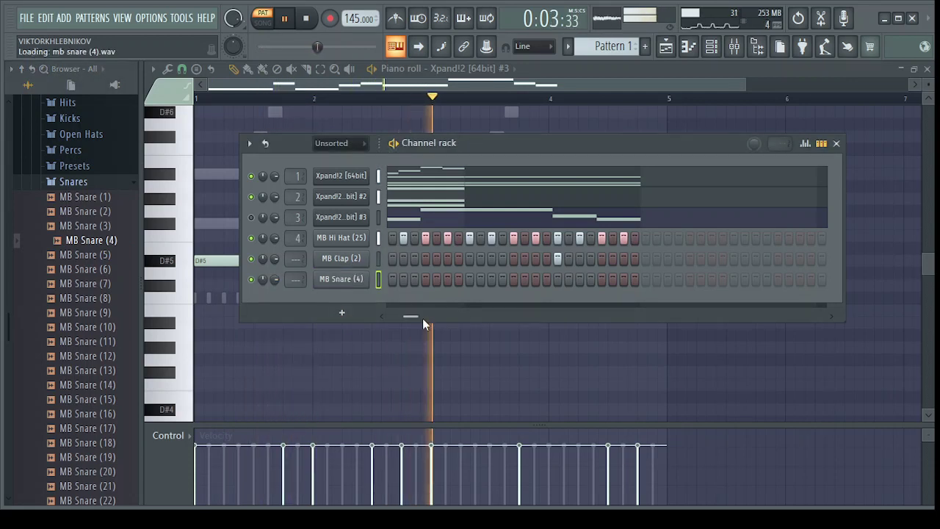
left_click_drag(410, 318, 324, 319)
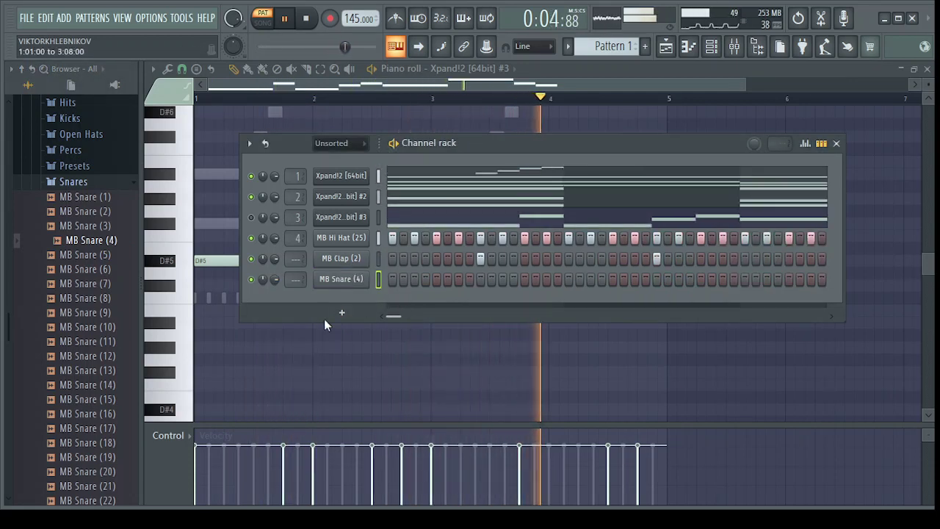
left_click(547, 280)
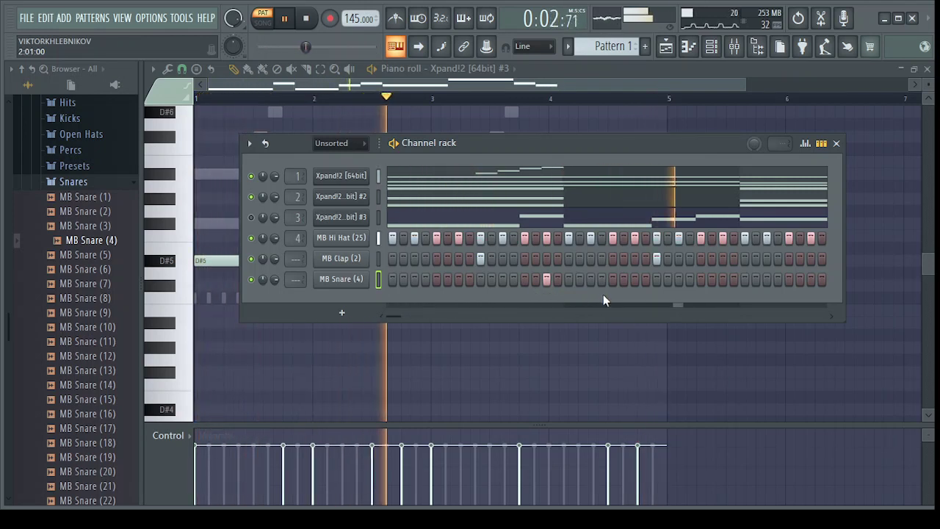
left_click(588, 279)
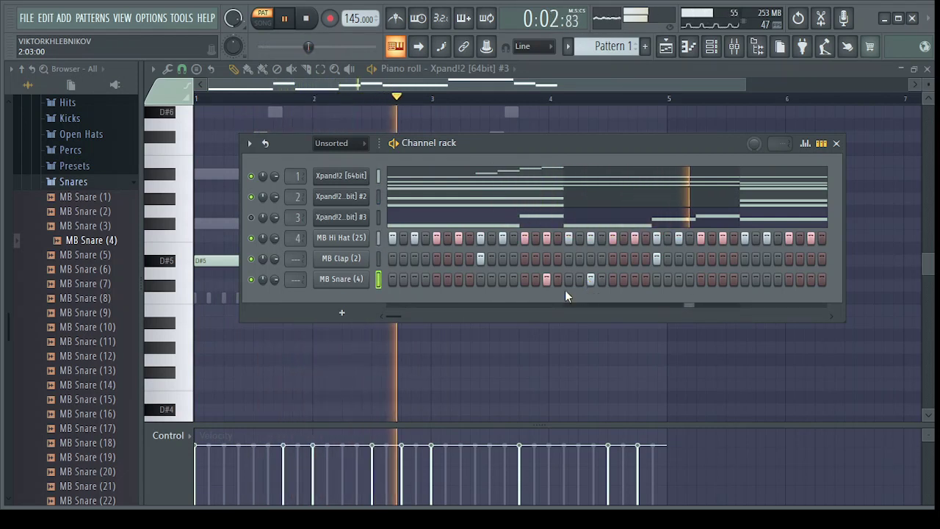
Place MB Snare (4) hits on step 15 of bar 3 and step 3 of bar 4.
left_click_drag(397, 317, 409, 320)
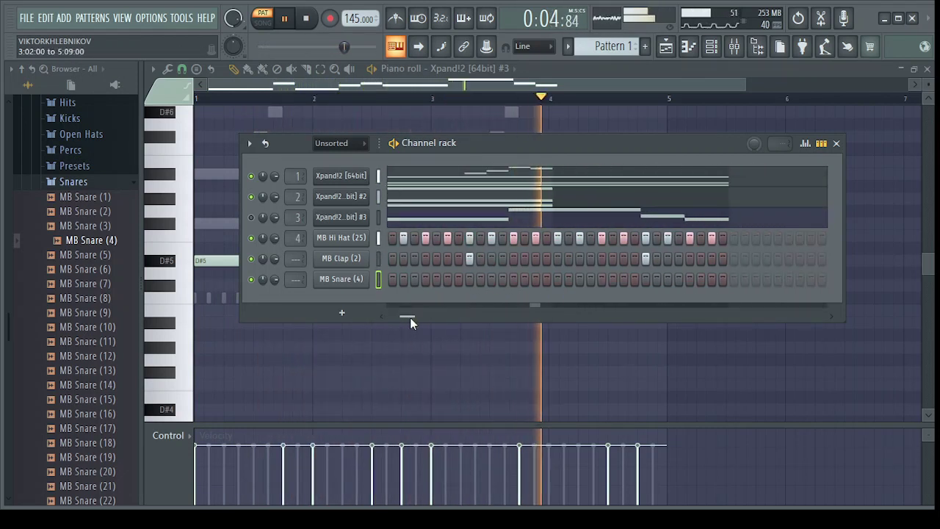
left_click(547, 279)
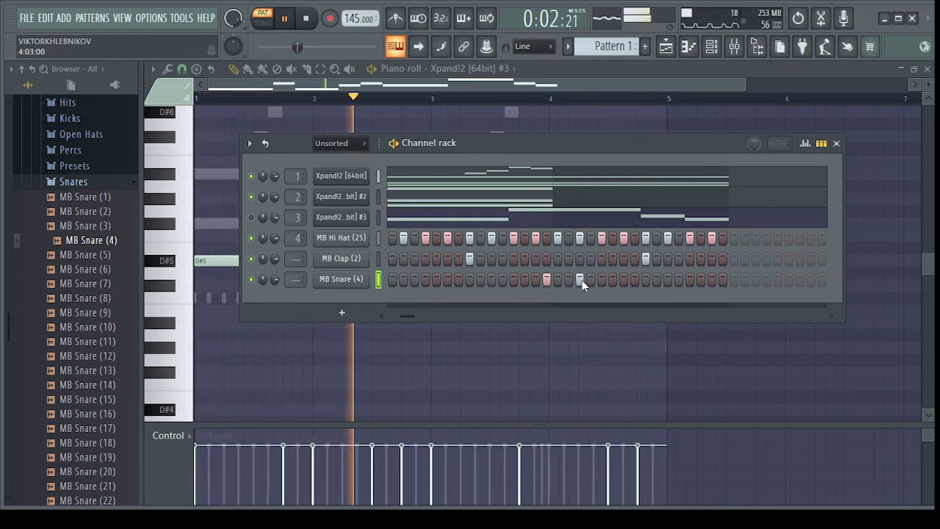
left_click(580, 279)
mouse_move(415, 312)
left_mouse_down()
mouse_move(397, 311)
mouse_move(437, 306)
mouse_move(417, 304)
left_mouse_up()
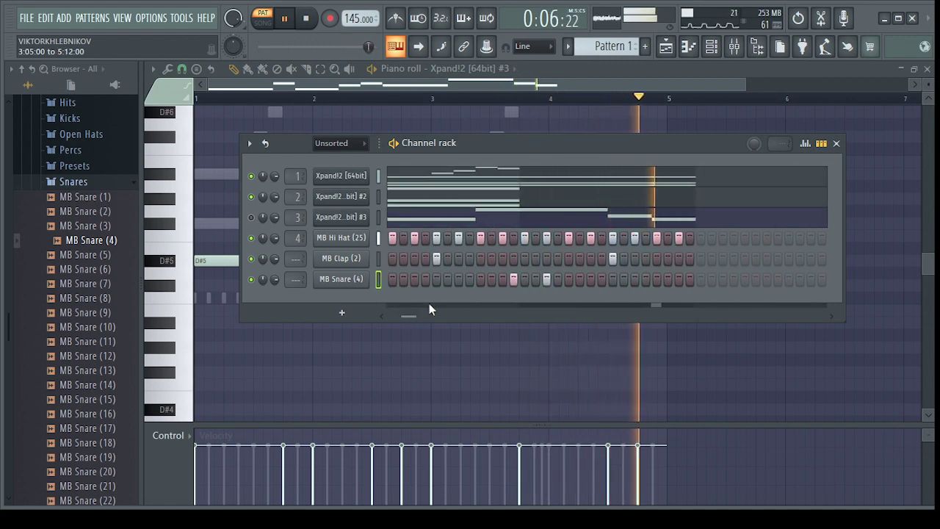
left_click(514, 279)
left_click(513, 279)
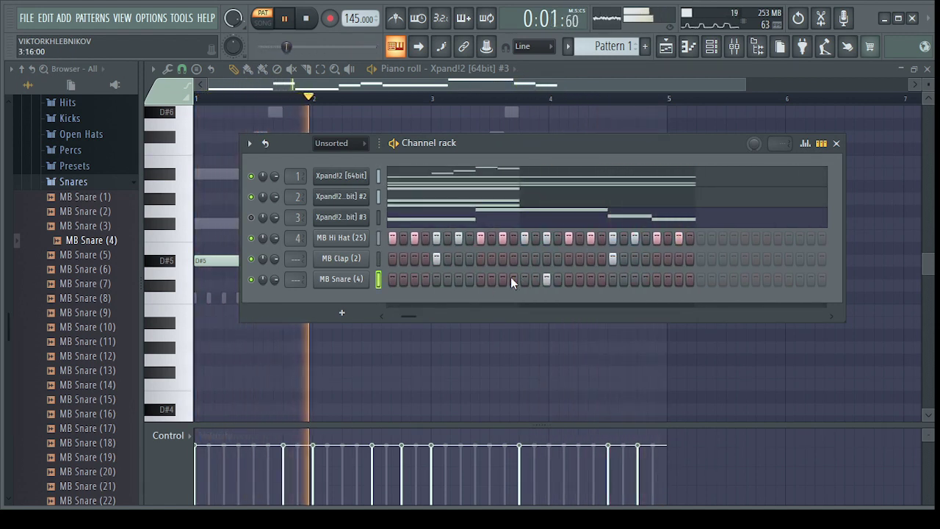
left_click(502, 279)
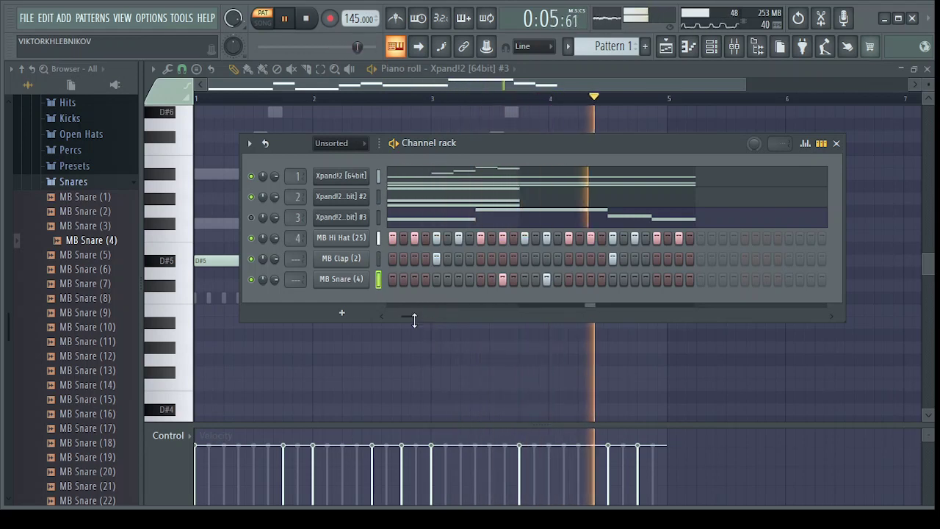
left_click_drag(407, 317, 367, 317)
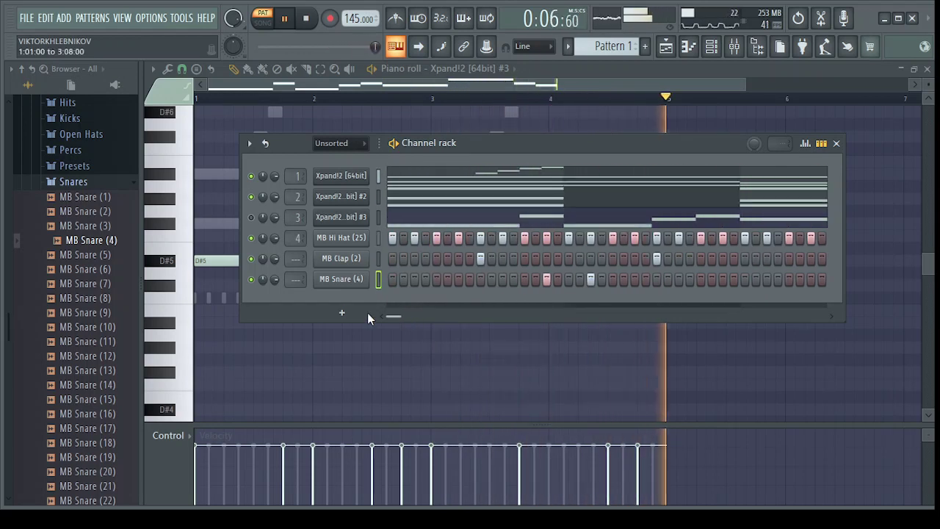
Add MB Crash (4) from the Crashes folder as a new channel with a hit on the first step of bar 1.
left_click(68, 182)
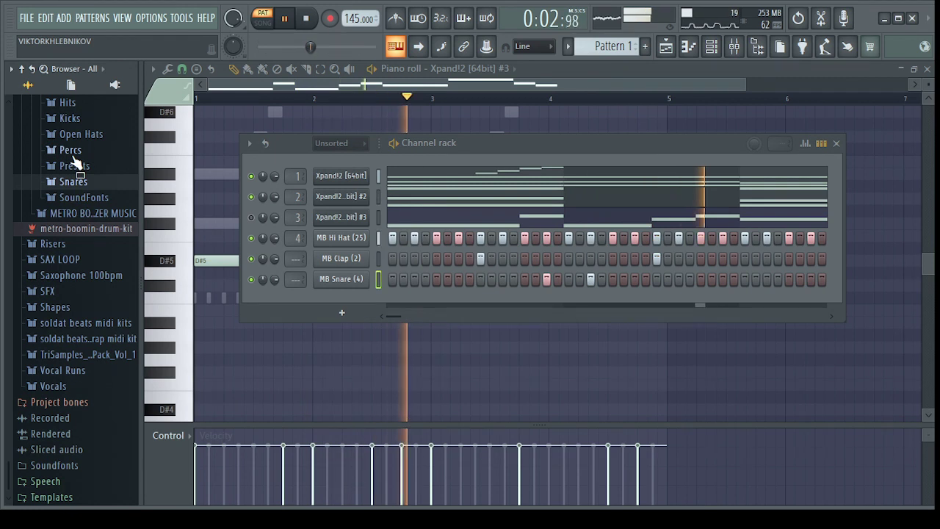
scroll(74, 193, "up", 3)
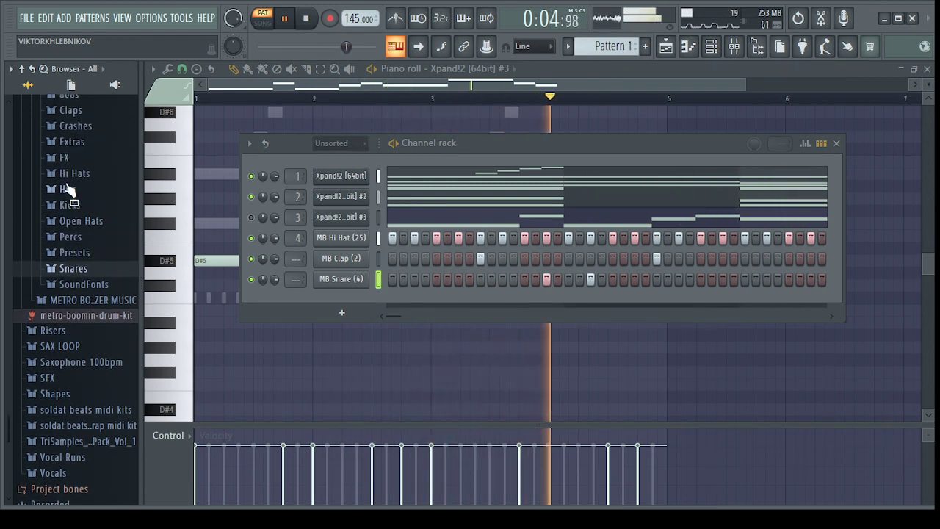
scroll(68, 189, "up", 1)
left_click(74, 153)
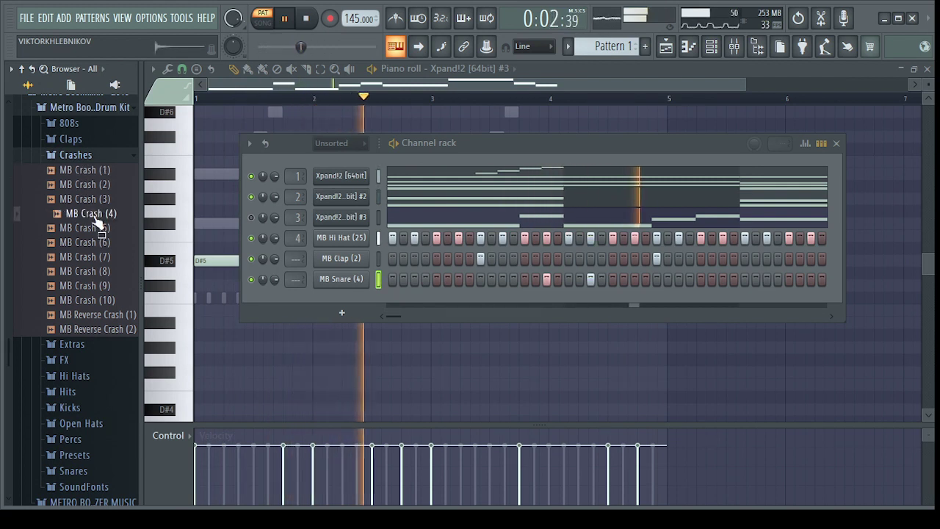
left_click_drag(95, 219, 341, 289)
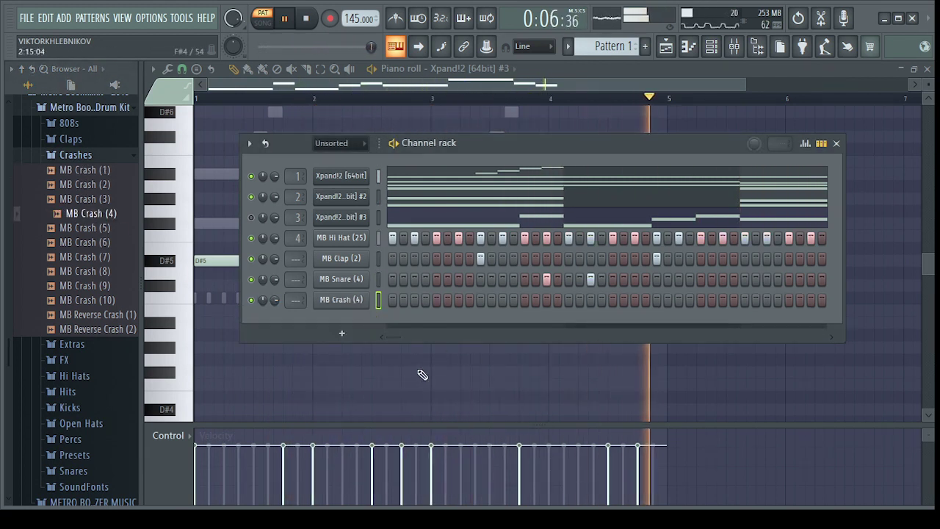
left_click(392, 300)
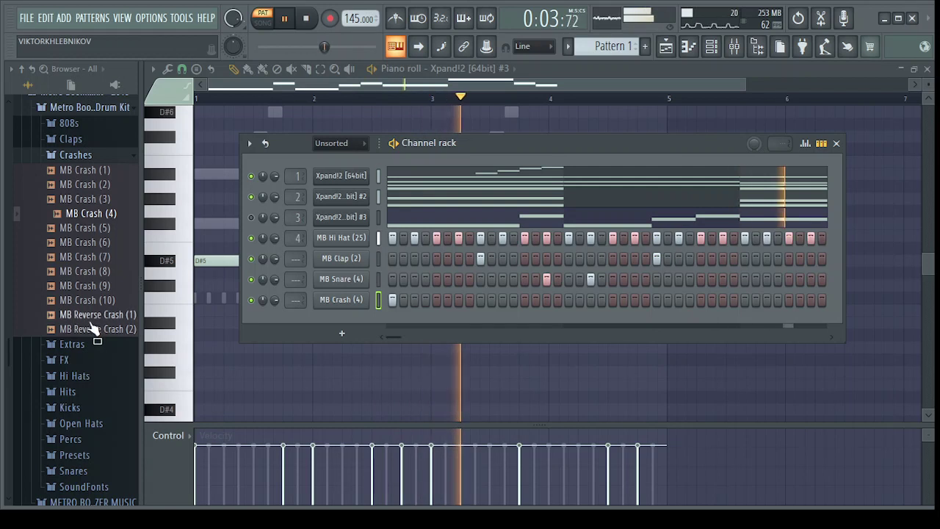
left_click(81, 155)
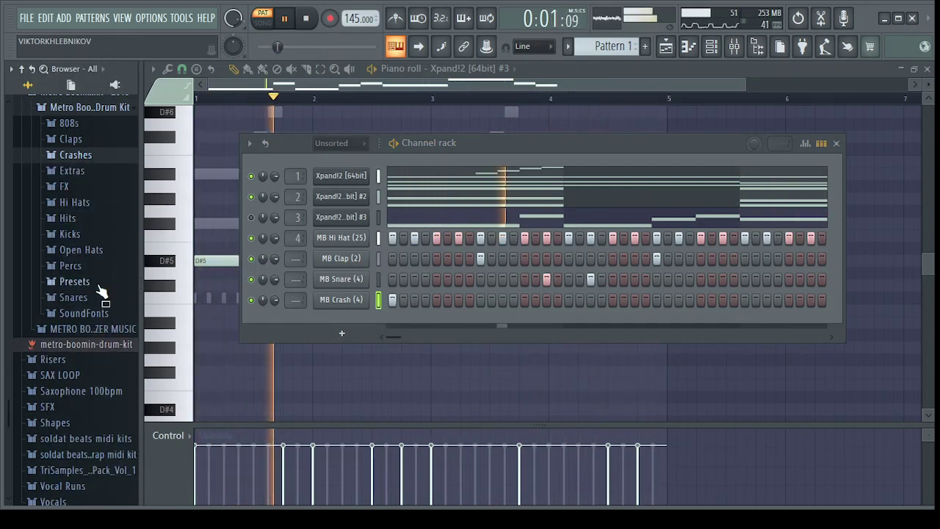
Add the Spinz [Cxdy] sample from the 808 Kit pack as a new channel below MB Crash (4).
scroll(102, 292, "down", 4)
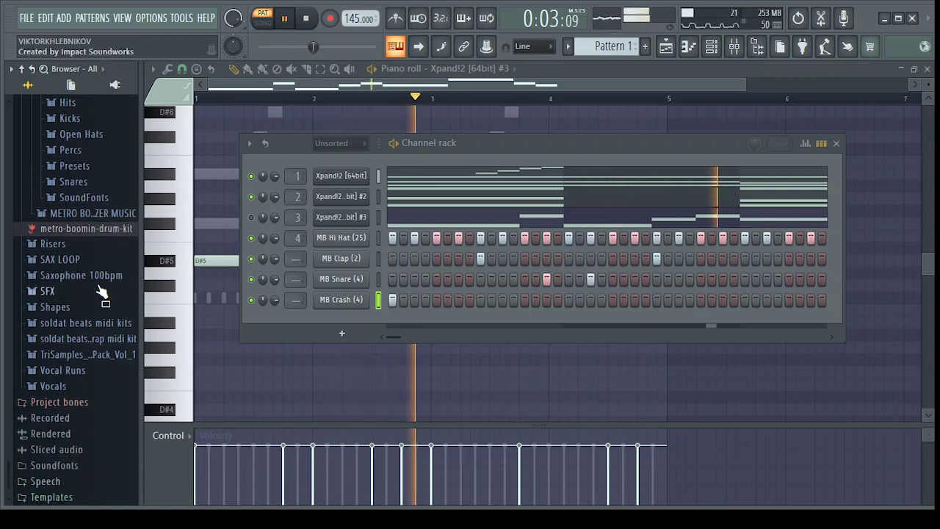
scroll(101, 292, "up", 10)
scroll(102, 292, "up", 1)
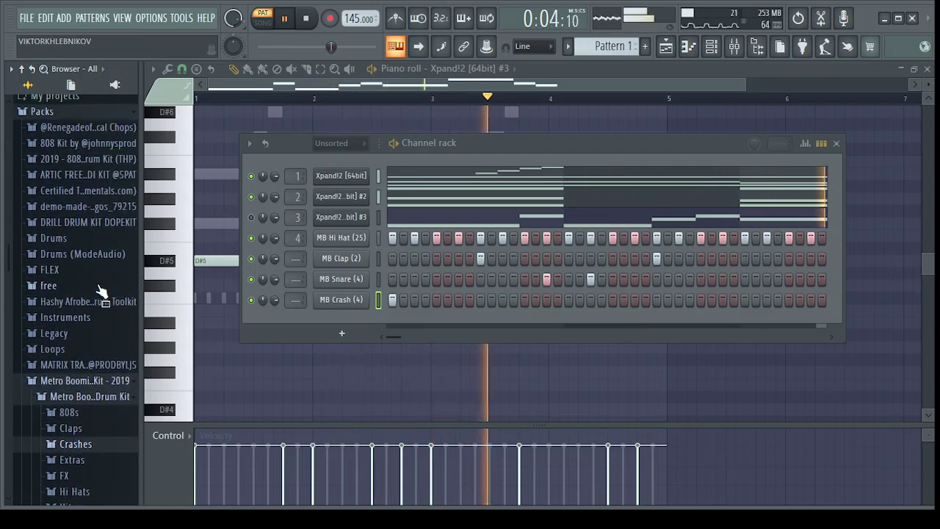
left_click(83, 145)
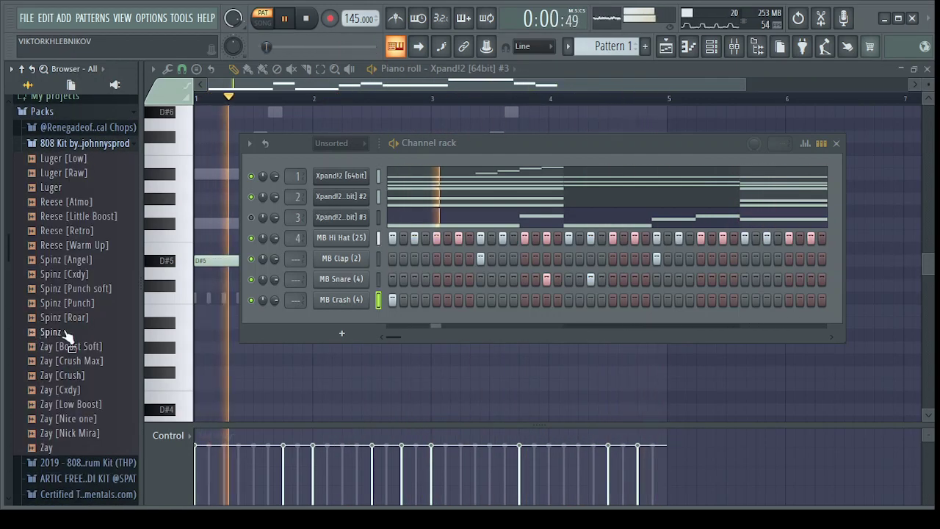
left_click(74, 303)
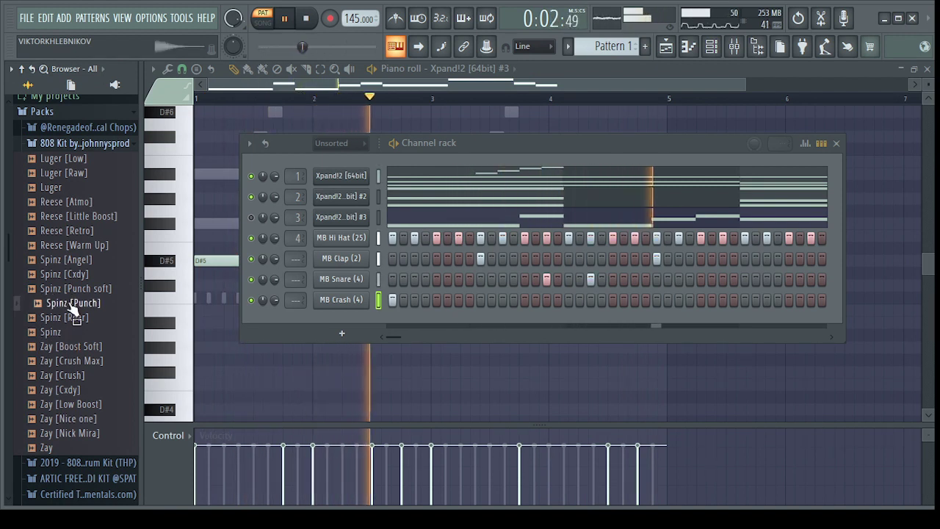
left_click_drag(70, 273, 234, 342)
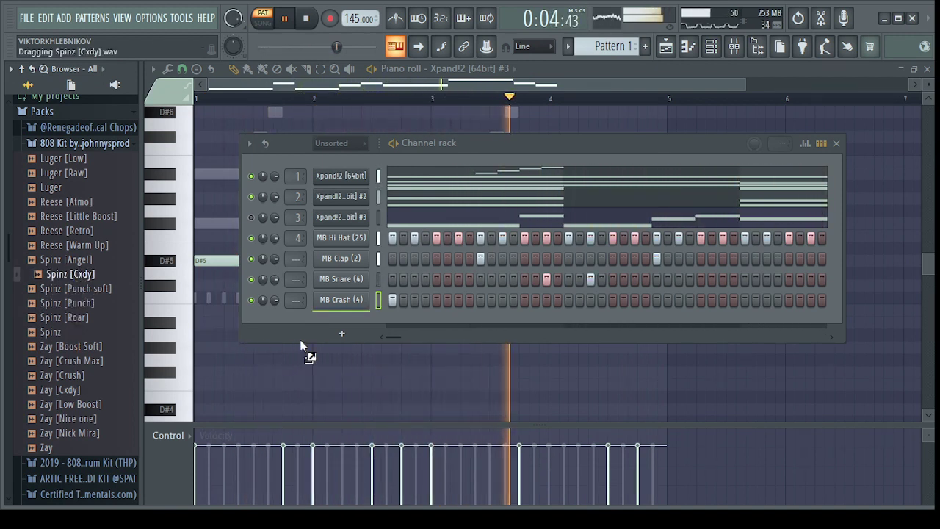
left_click_drag(300, 339, 311, 322)
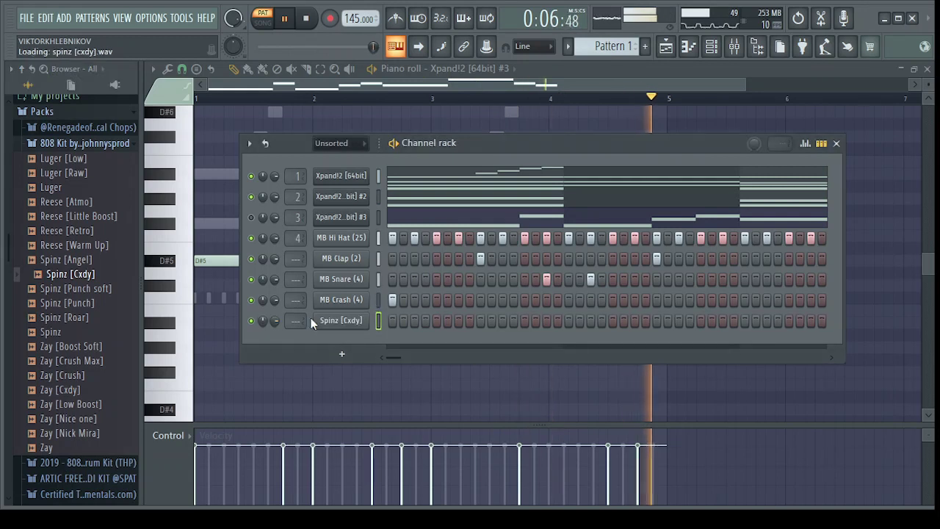
key("space")
left_click(436, 320)
left_click(425, 320)
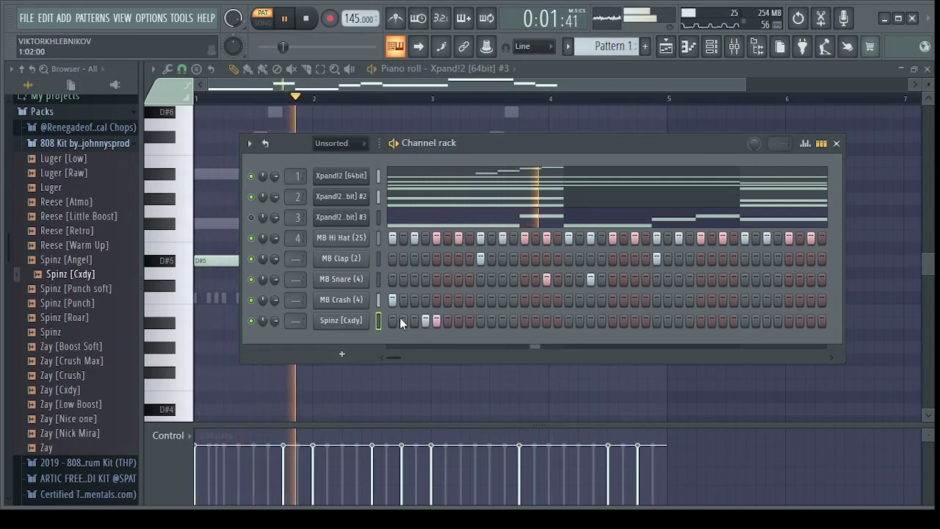
left_click(437, 320)
left_click(425, 320)
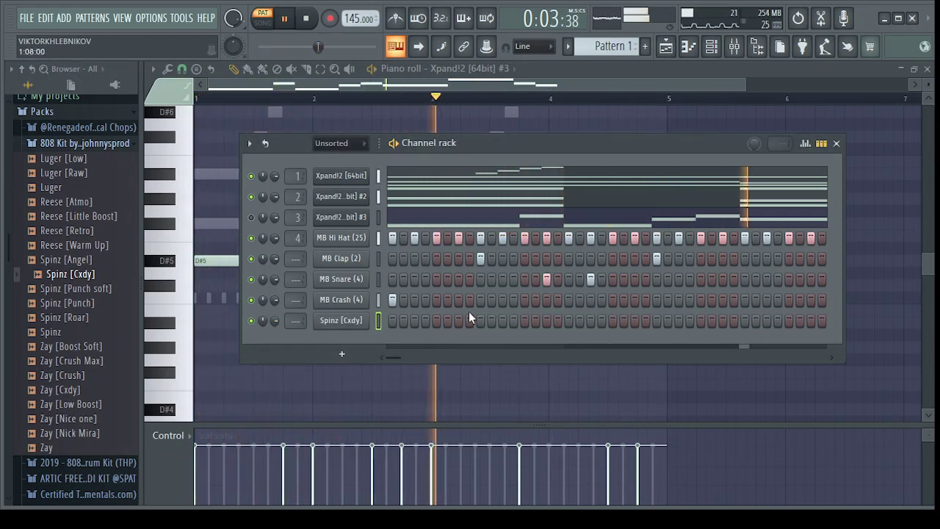
Place Spinz [Cxdy] hits on steps 1 and 7 of bar 1 and play the pattern.
left_click(390, 320)
key("space")
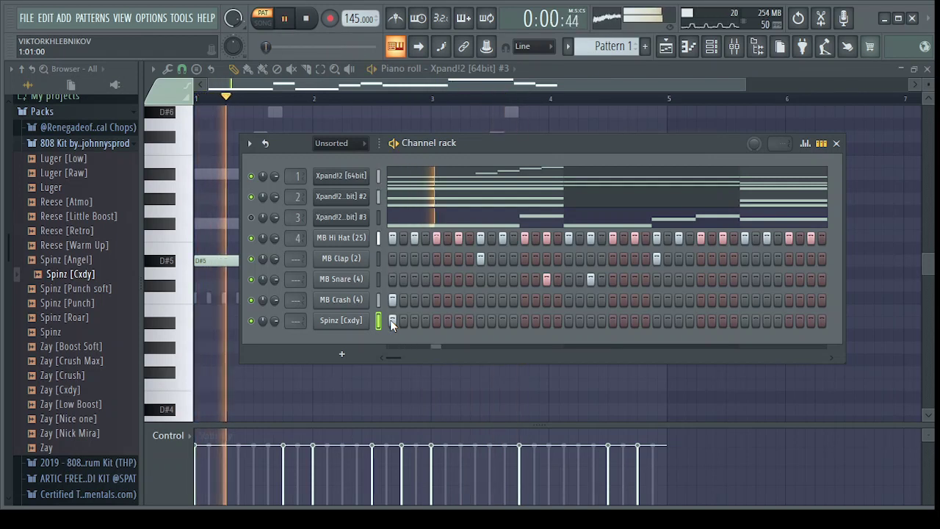
left_click(458, 320)
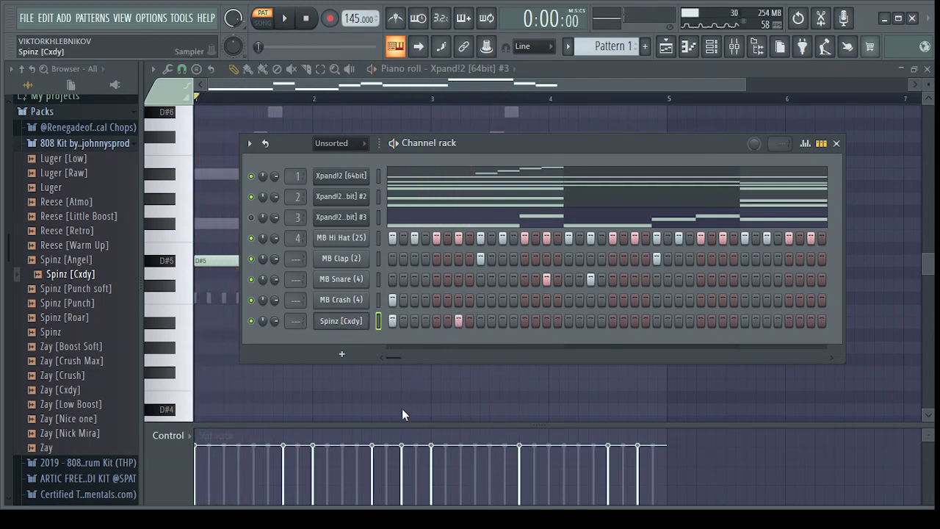
key("space")
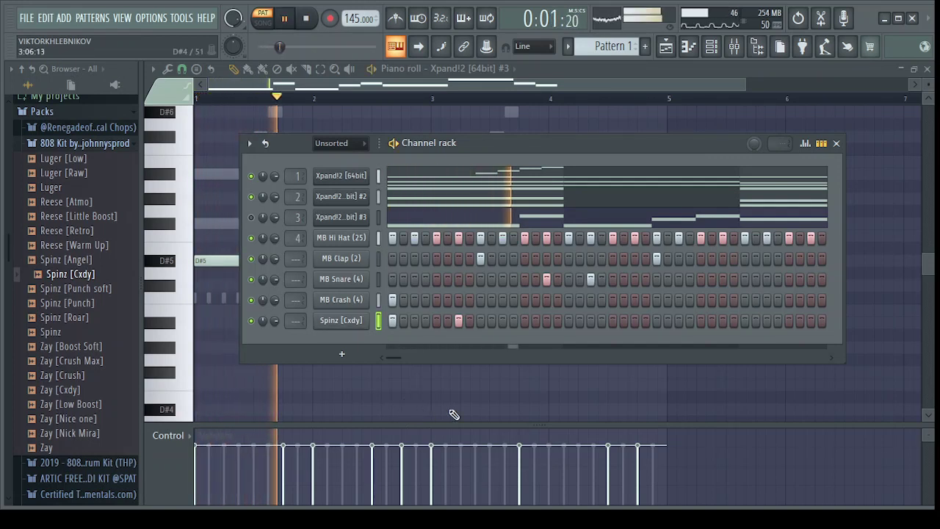
key("space")
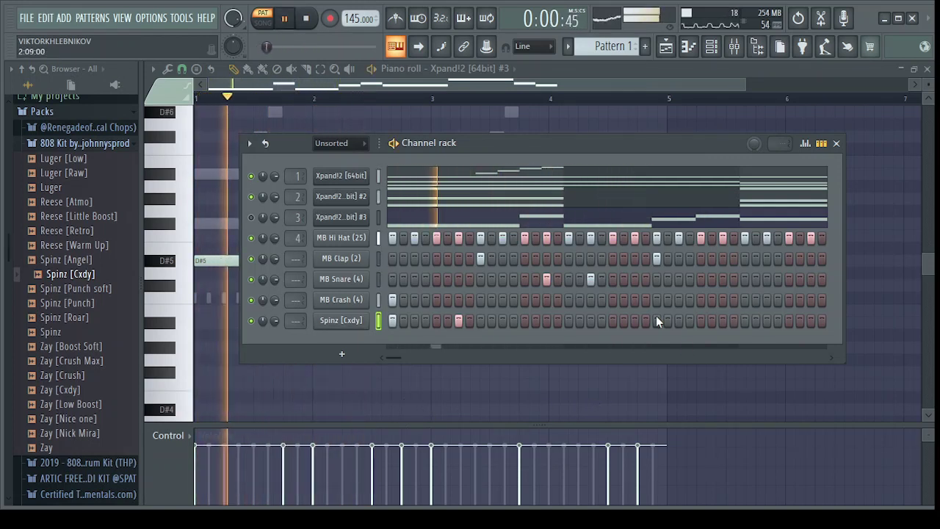
Place Spinz [Cxdy] hits on steps 7 and 9 of bar 2 and on step 1 of bar 3.
left_click(634, 320)
left_click(657, 320)
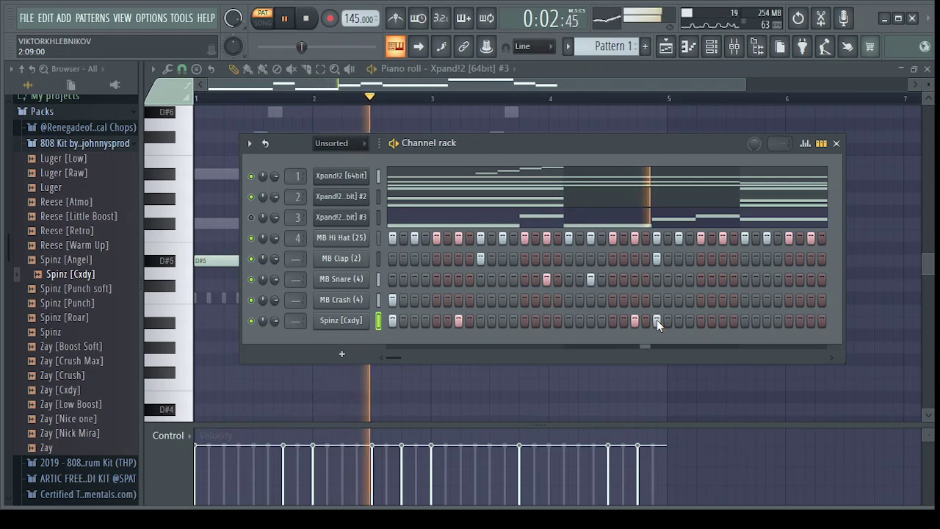
left_click(743, 321)
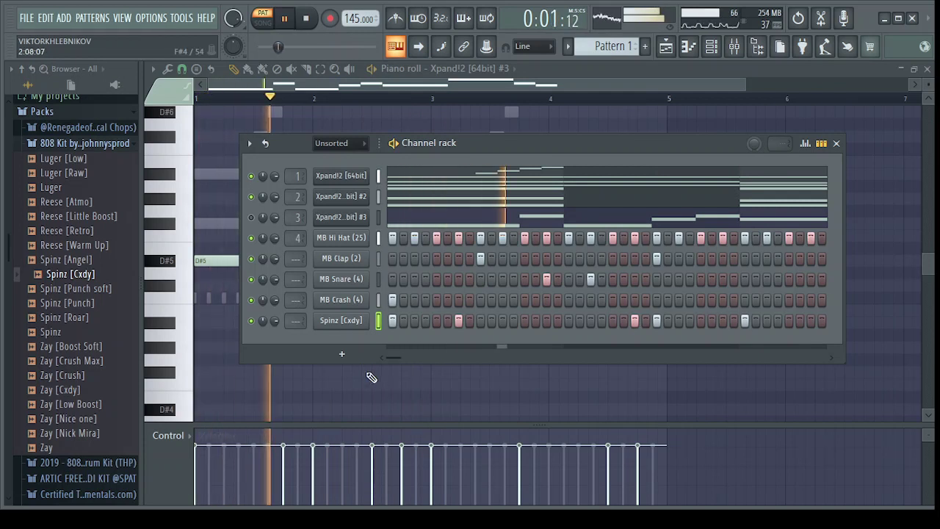
Place Spinz [Cxdy] hits on steps 13 and 15 of bar 2 and play the pattern.
left_click_drag(392, 358, 414, 359)
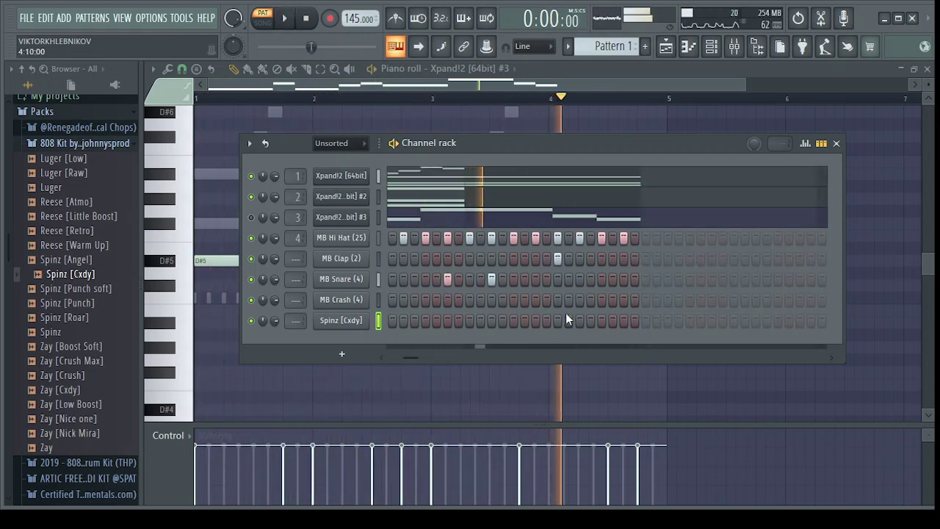
key("space")
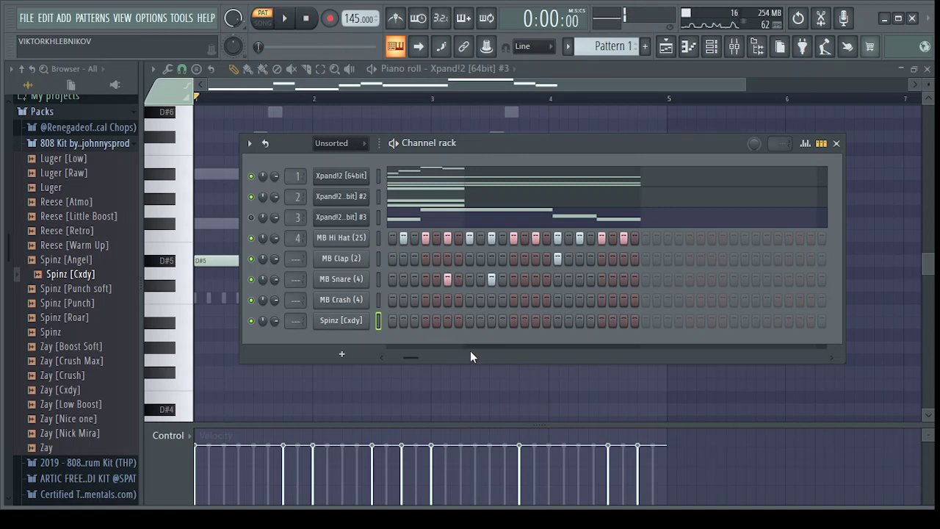
left_click_drag(415, 358, 400, 355)
key("space")
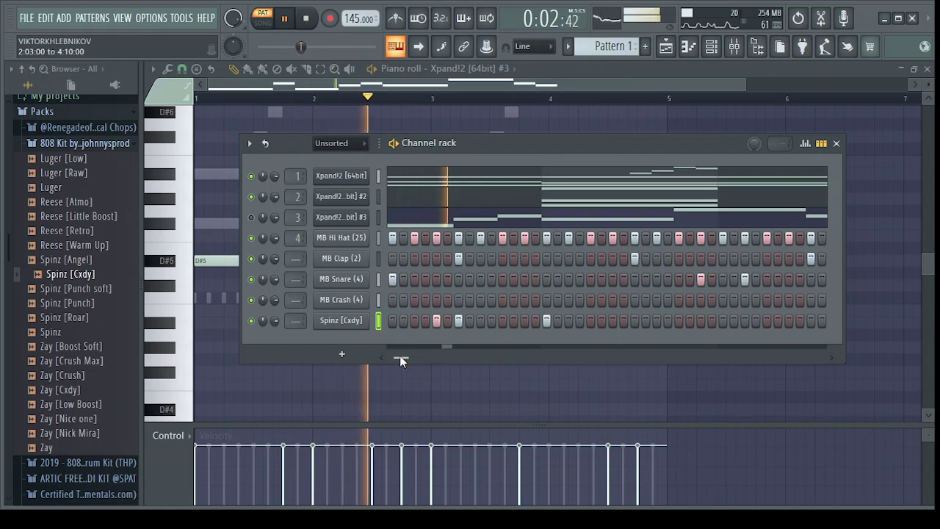
key("space")
left_click(502, 320)
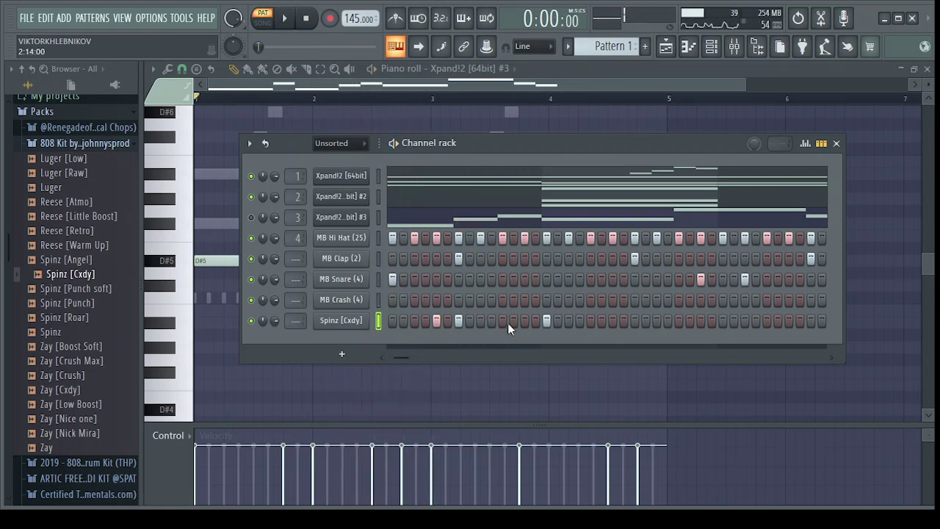
left_click(526, 320)
key("space")
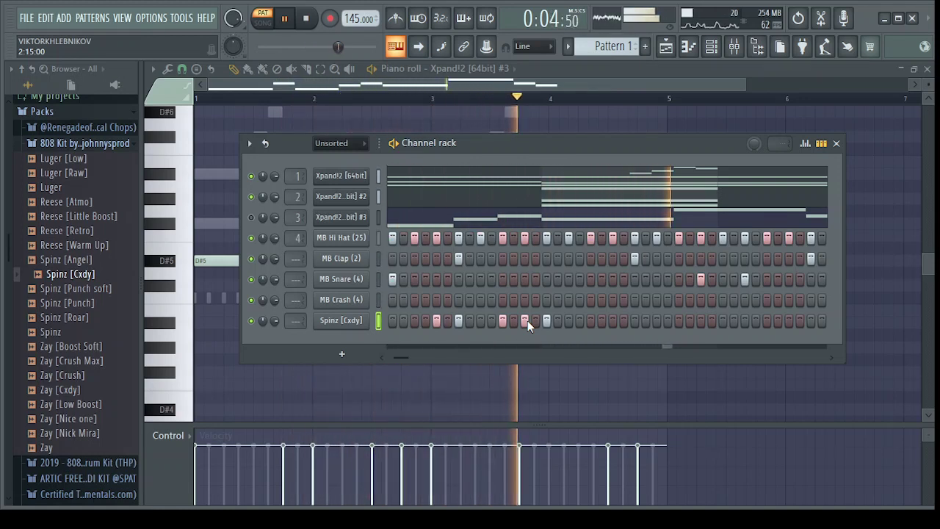
left_click(591, 320)
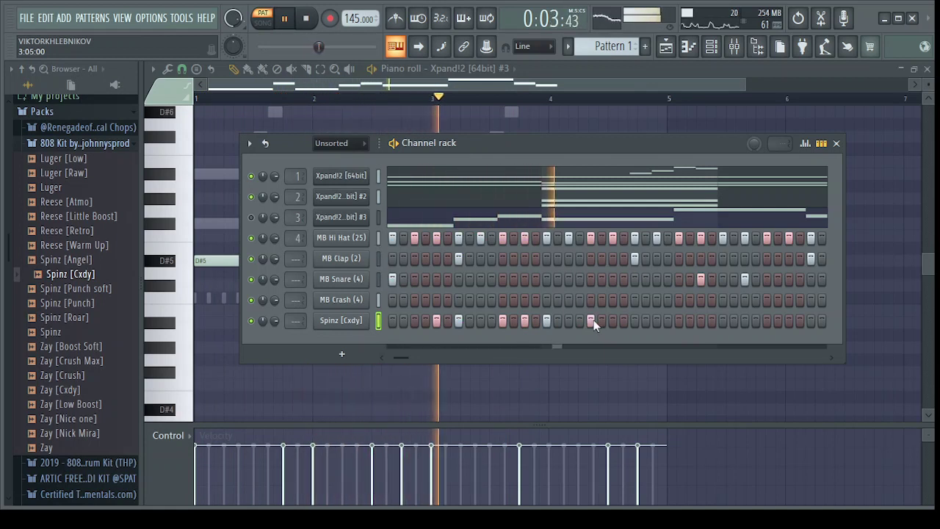
left_click(593, 319)
key("space")
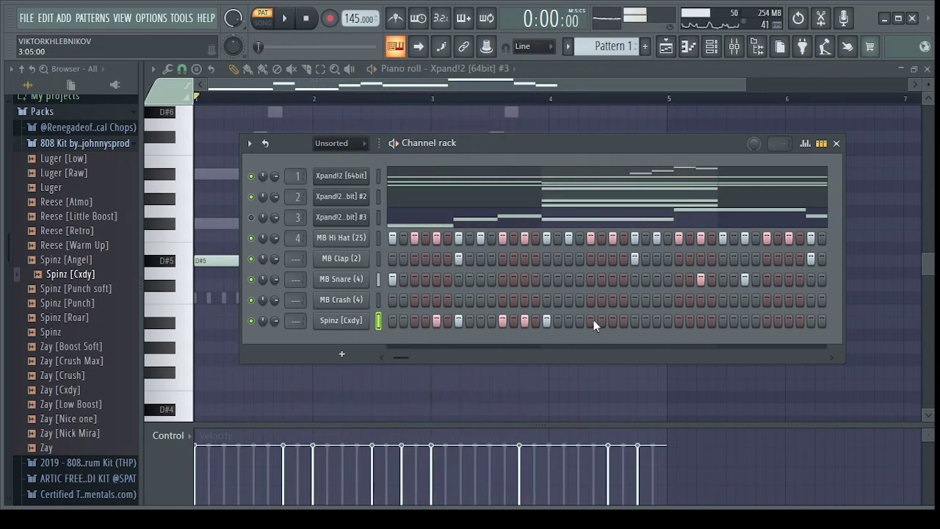
Place Spinz [Cxdy] hits on steps 7 and 13 of bar 3 and remove the one on step 13 of bar 2.
key("space")
left_click(613, 322)
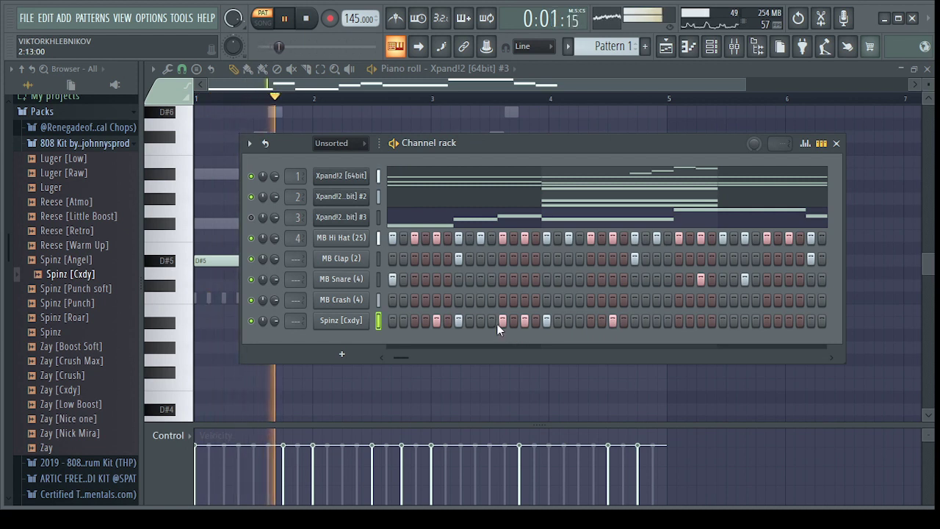
left_click(503, 320)
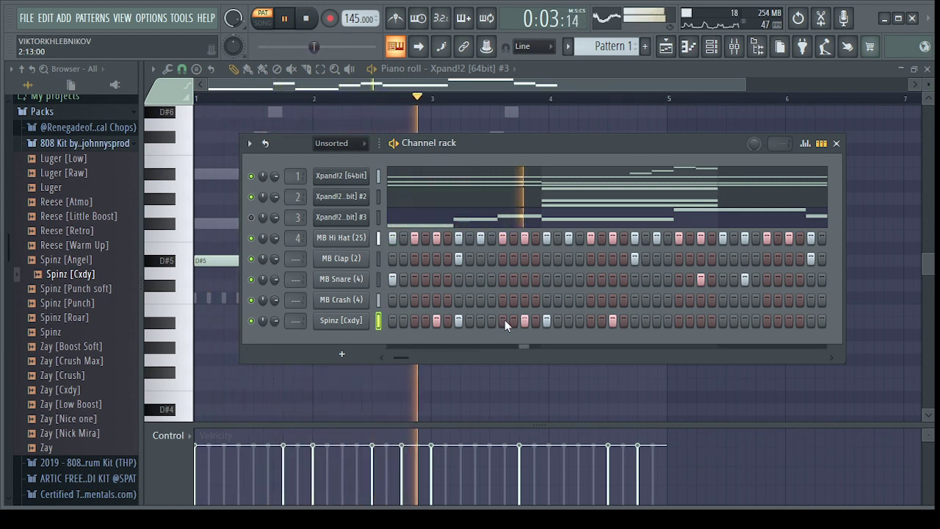
key("space")
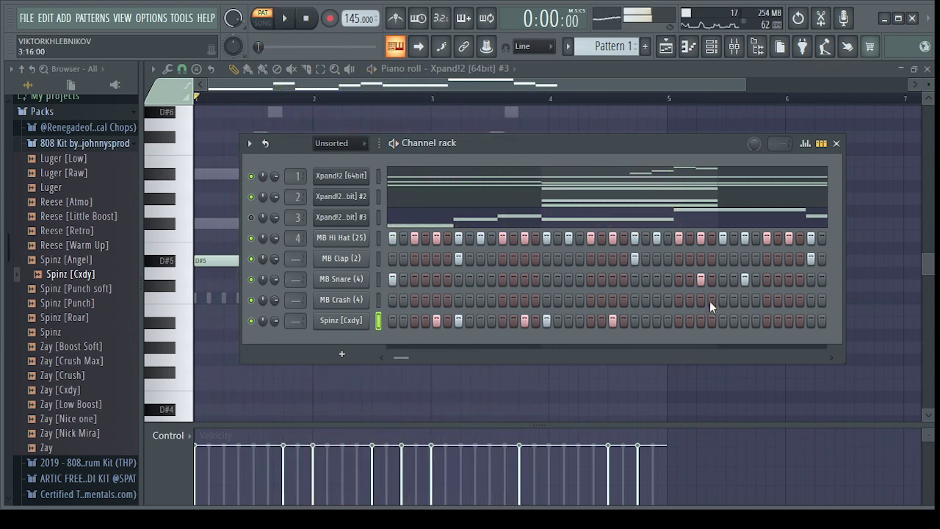
key("space")
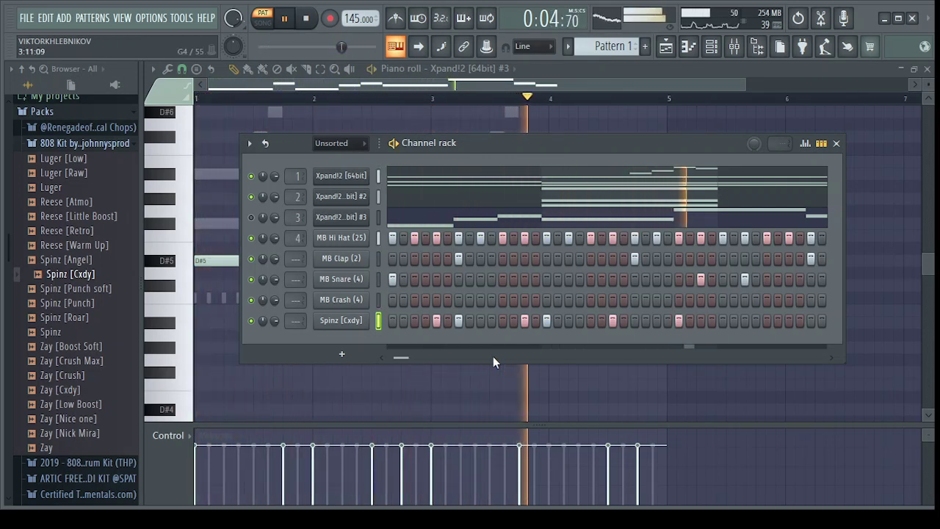
Place Spinz [Cxdy] hits on steps 9 to 11 and 13 to 16 of bar 4.
mouse_move(411, 355)
left_mouse_down()
mouse_move(424, 355)
mouse_move(416, 355)
left_mouse_up()
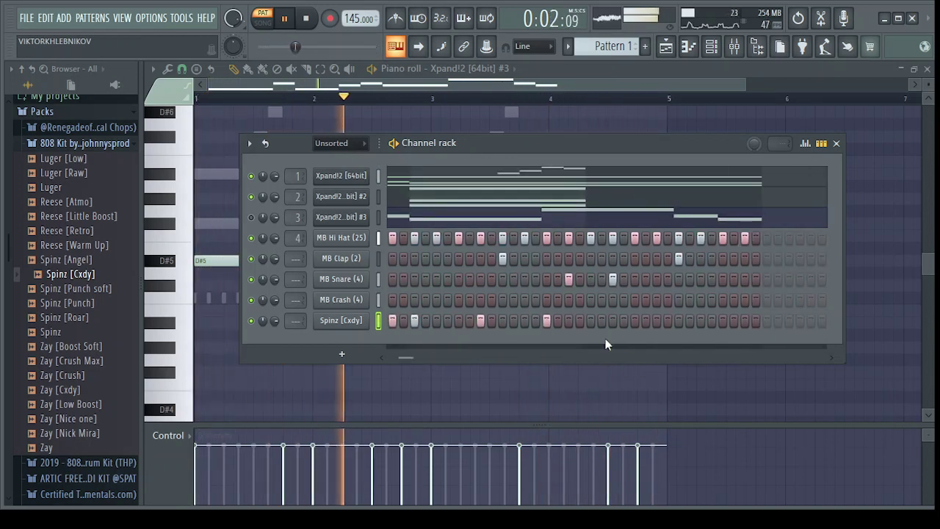
left_click(679, 320)
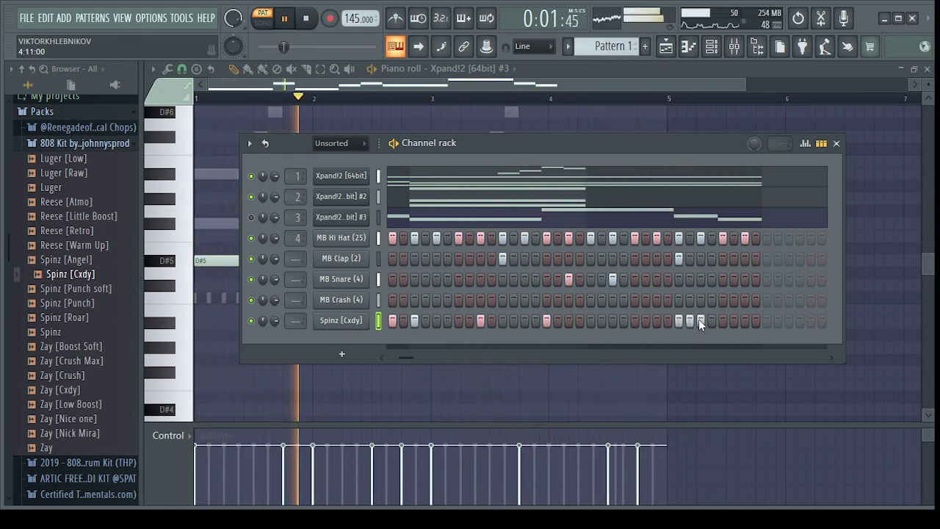
left_click_drag(721, 320, 751, 320)
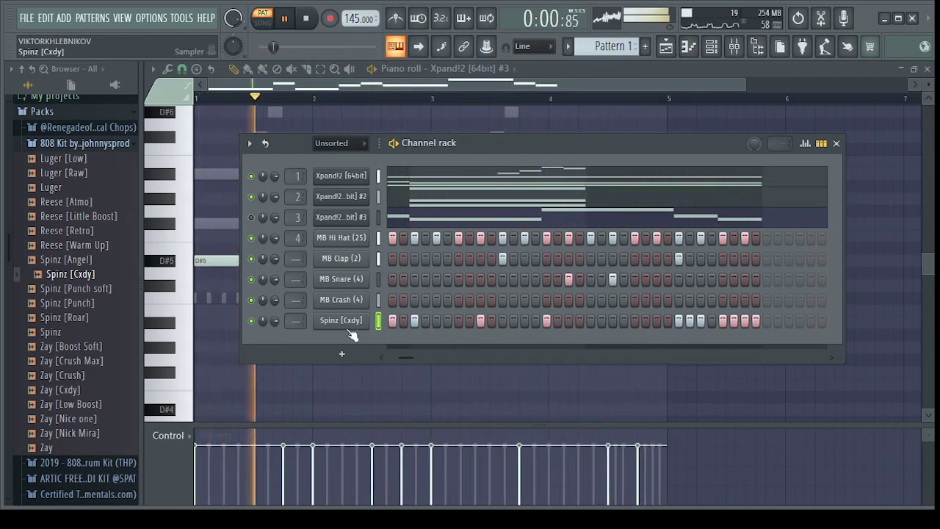
In the Spinz [Cxdy] piano roll, raise the three notes on steps 9 to 11 of bar 4 to F5.
key("F7")
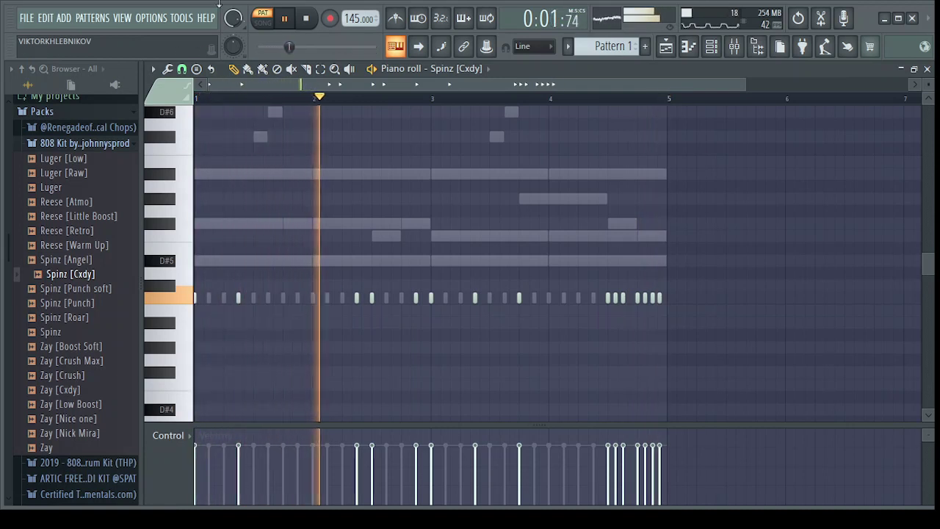
left_click(323, 71)
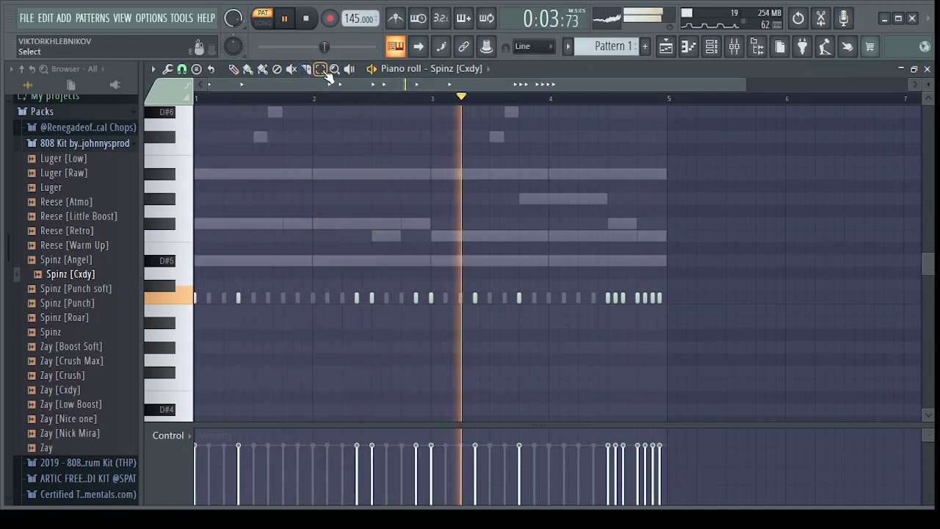
mouse_move(591, 282)
left_mouse_down()
mouse_move(596, 292)
mouse_move(654, 300)
mouse_move(651, 319)
mouse_move(638, 311)
left_mouse_up()
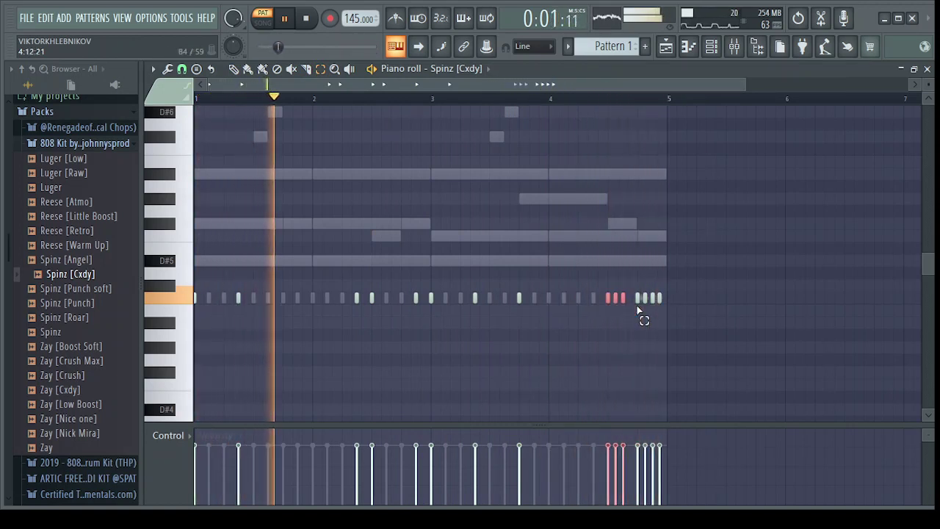
key("Up")
key("Up")
key("Up")
key("Up")
key("Up")
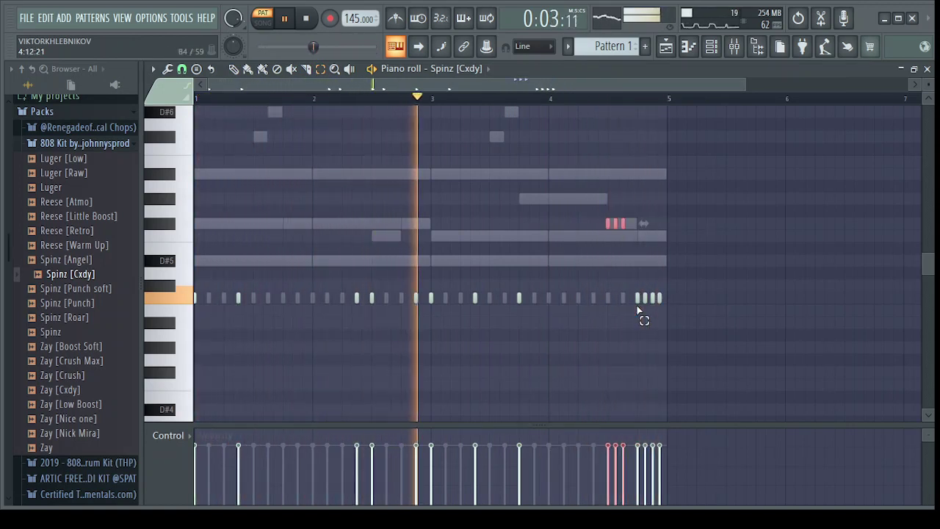
left_click(636, 263)
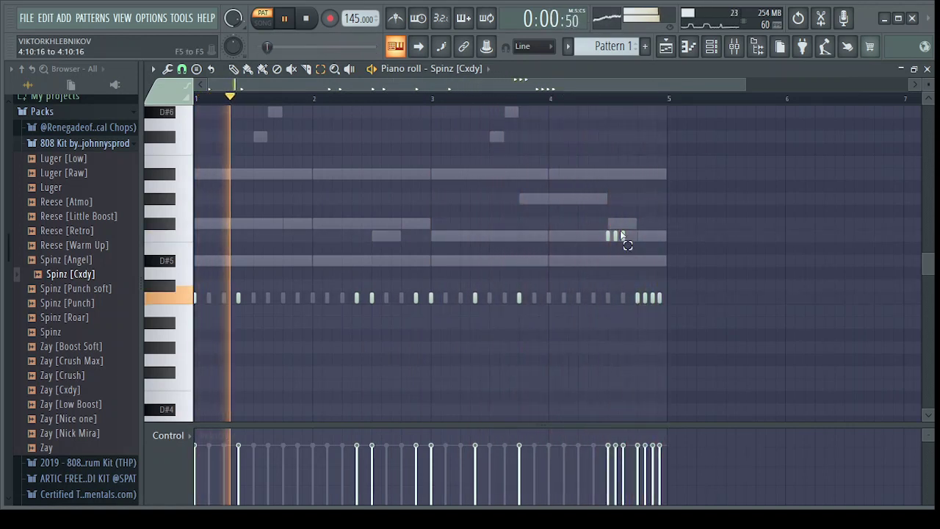
Lower the third of the raised bar 4 notes, on step 11, to D#5.
left_click(622, 234)
key("shift+Down")
key("shift+Down")
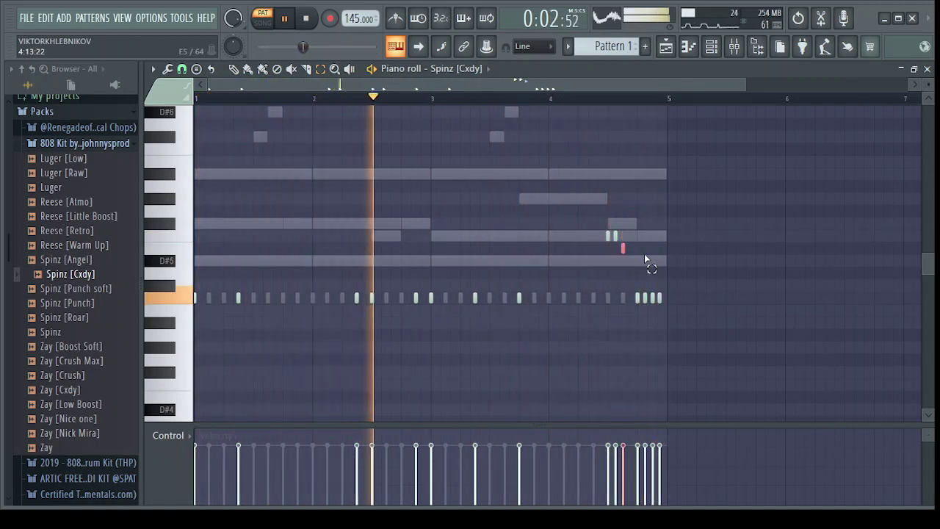
Raise the Spinz [Cxdy] notes on steps 13 and 14 of bar 4 to F#5.
left_click(629, 291)
left_click(645, 298)
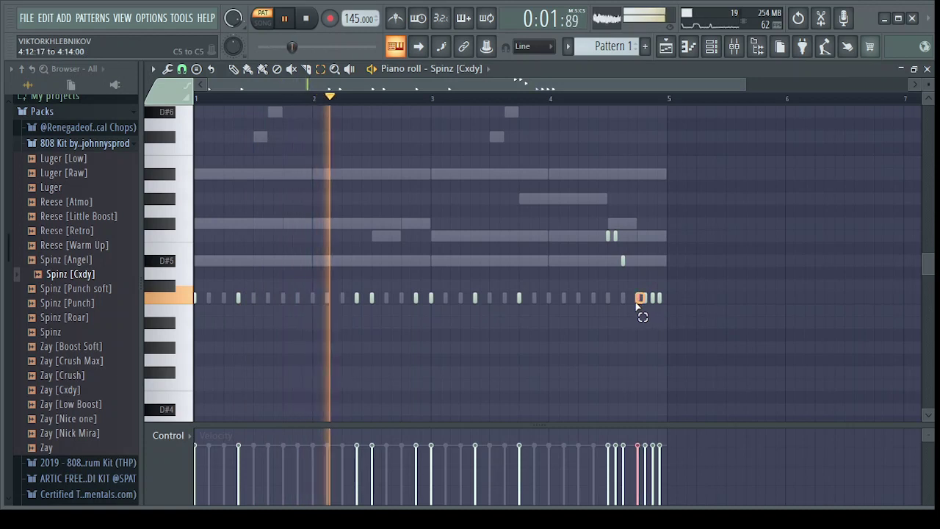
left_click(646, 307)
left_click_drag(645, 304, 626, 304)
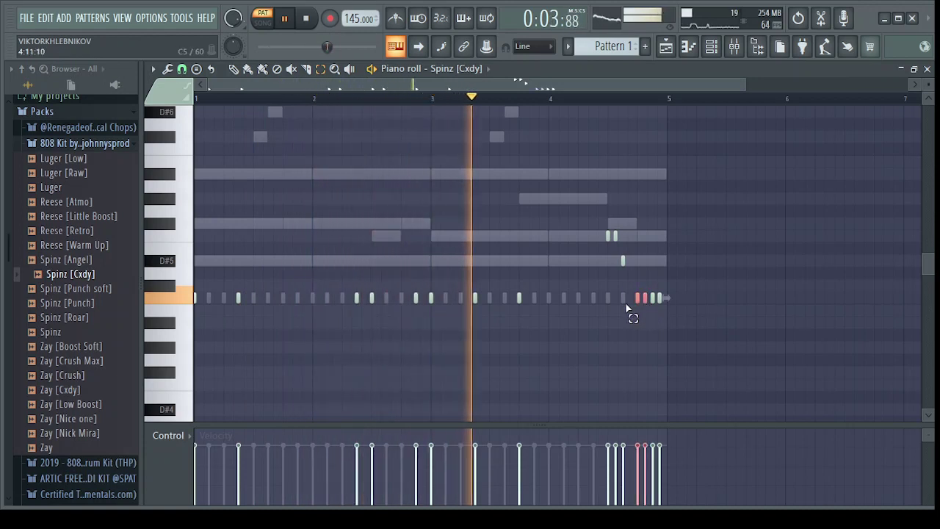
key("shift+Up")
key("shift+Up")
key("shift+Up")
key("shift+Up")
key("shift+Up")
key("shift+Up")
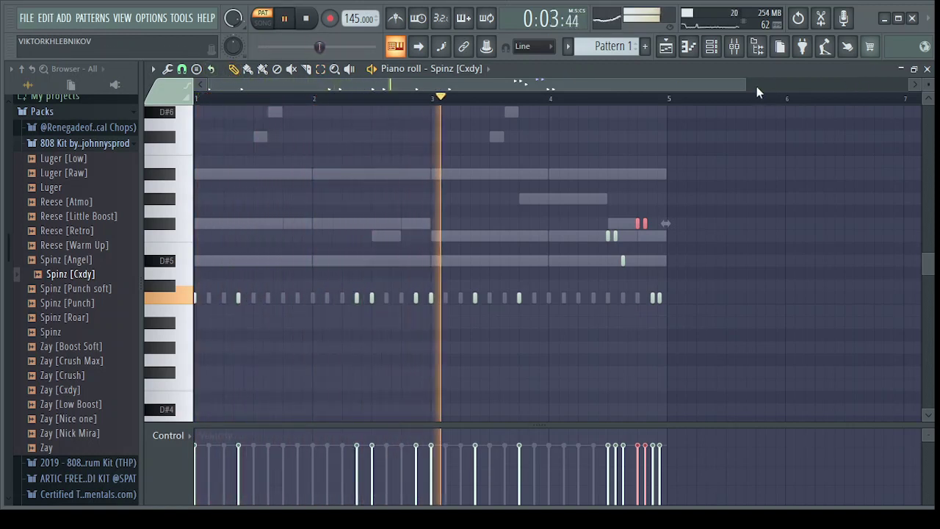
Play the pattern from about step 6 of bar 4 to audition the 808 run.
left_click_drag(742, 85, 547, 85)
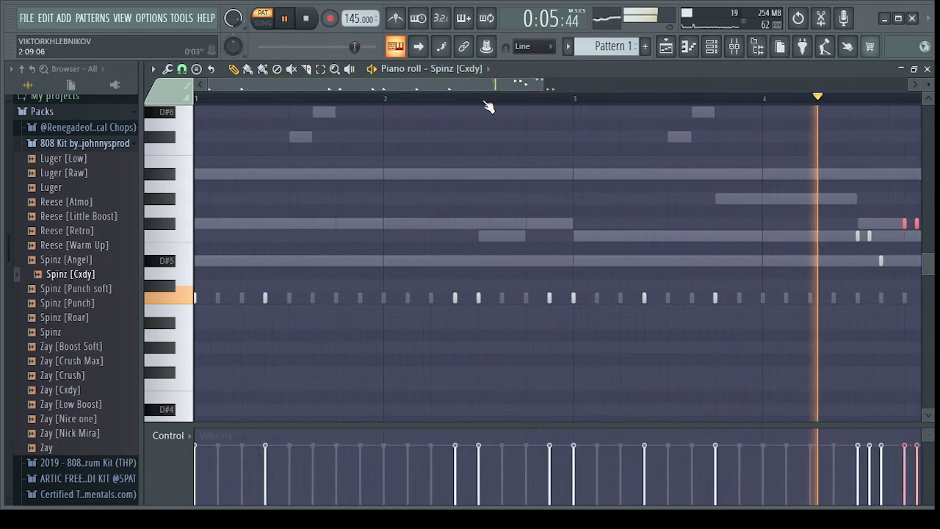
left_click_drag(483, 86, 623, 99)
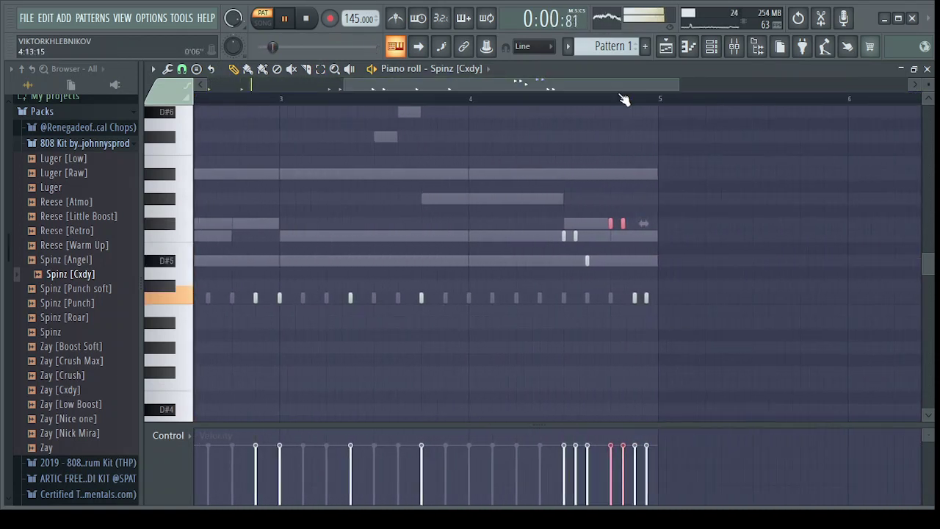
left_click(533, 101)
key("space")
key("space")
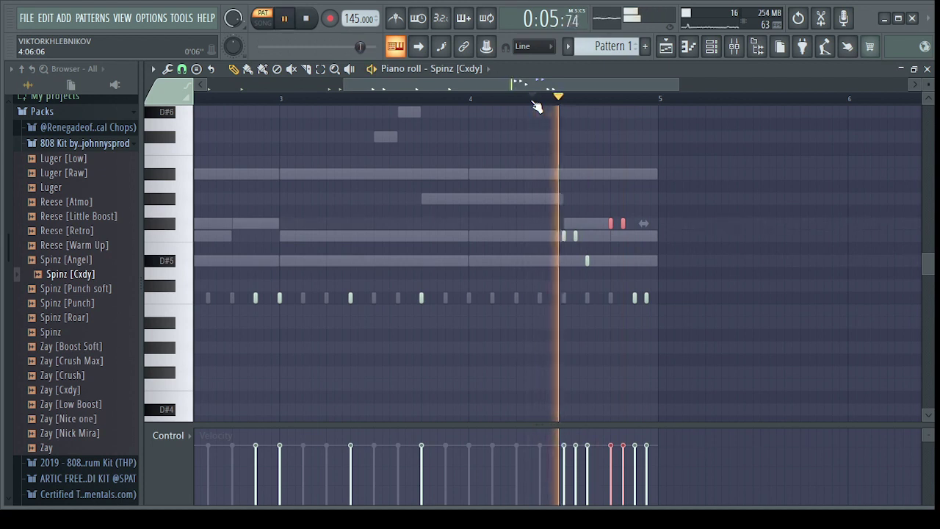
key("space")
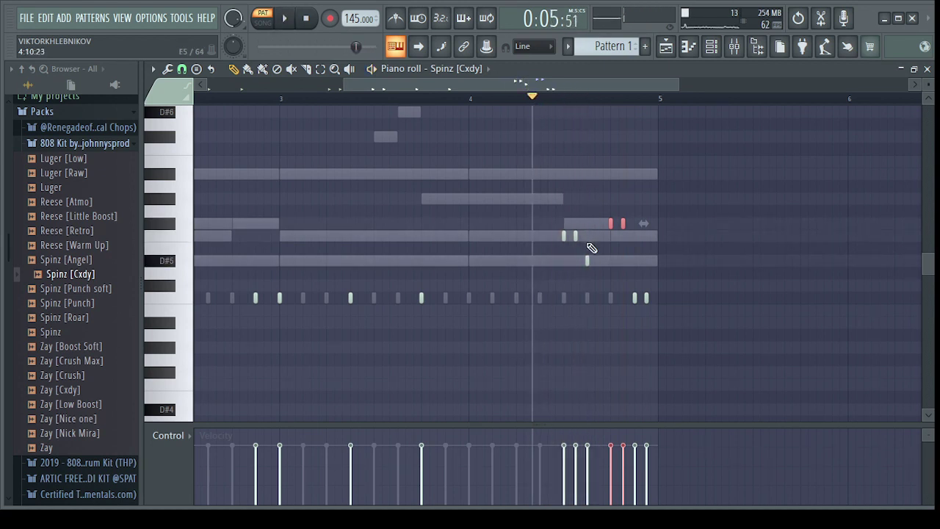
Replace the D#5 note on step 11 of bar 4 with a short one slightly further on, and try it on D5.
key("space")
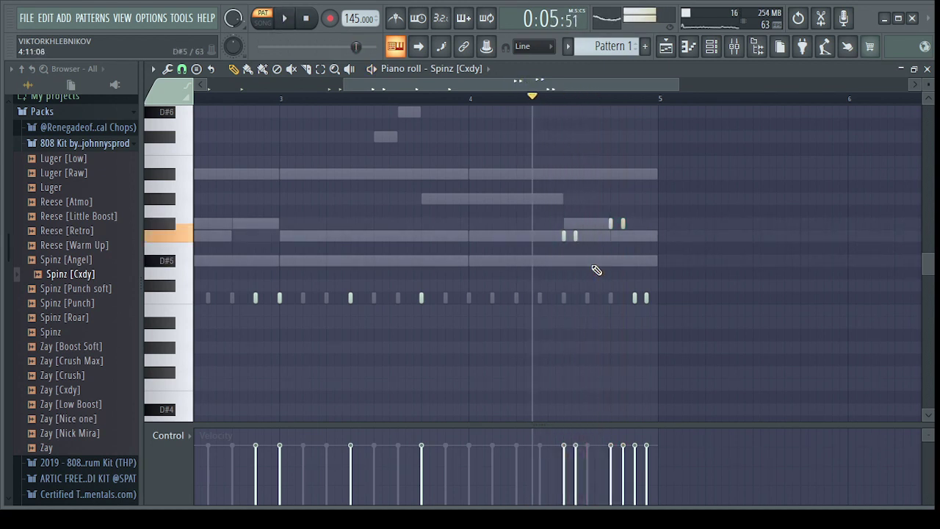
left_click(597, 261)
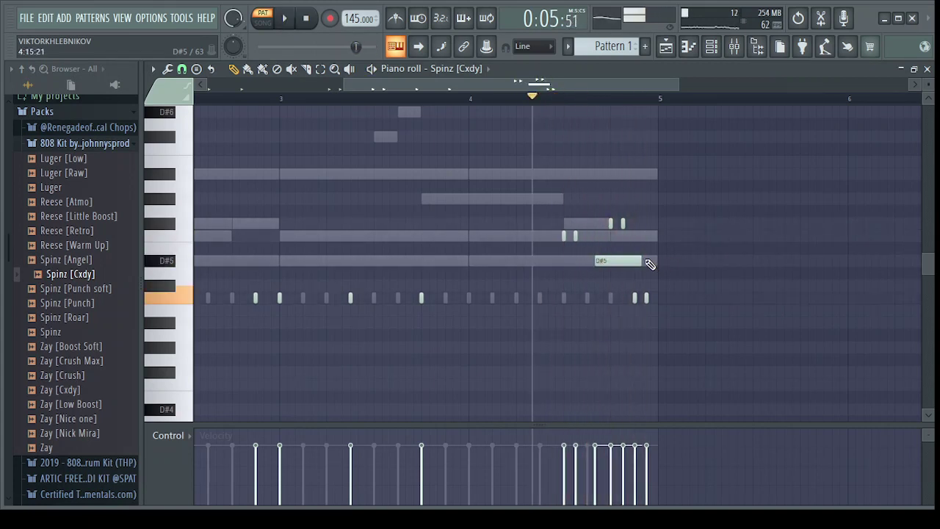
key("space")
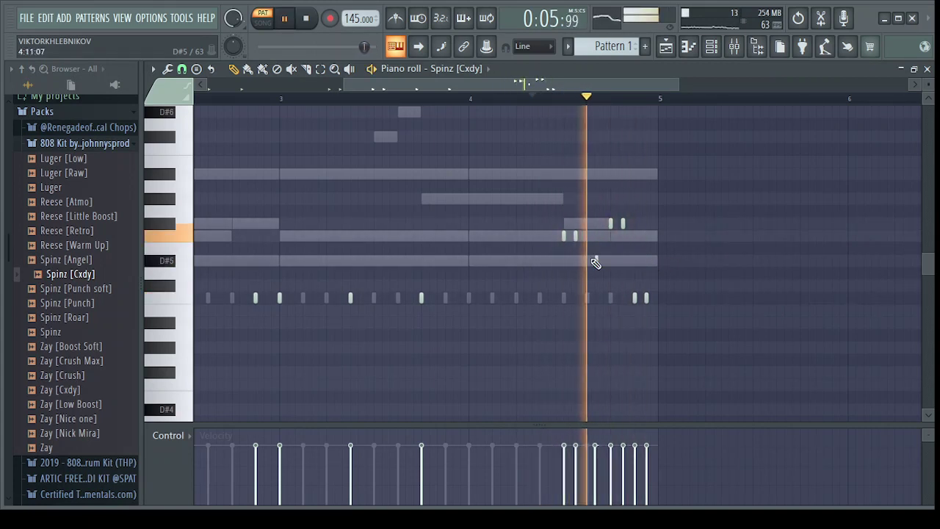
key("space")
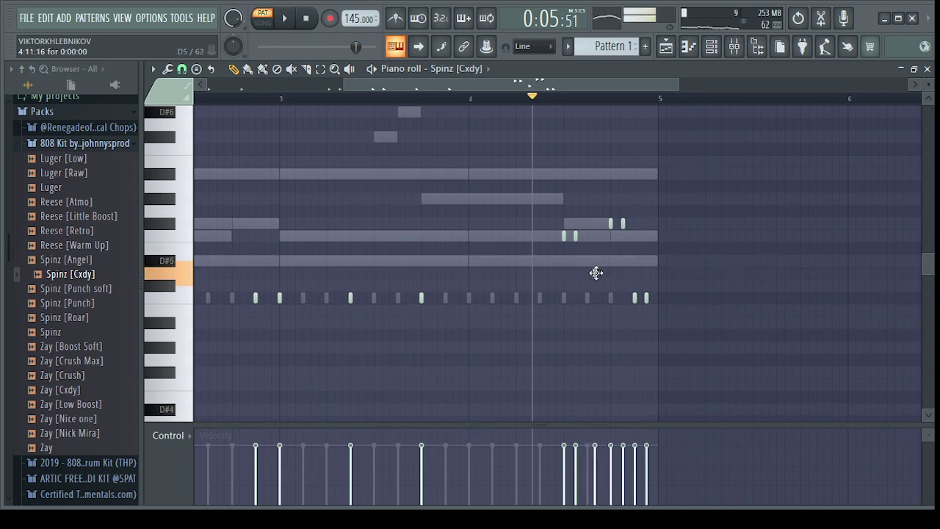
key("space")
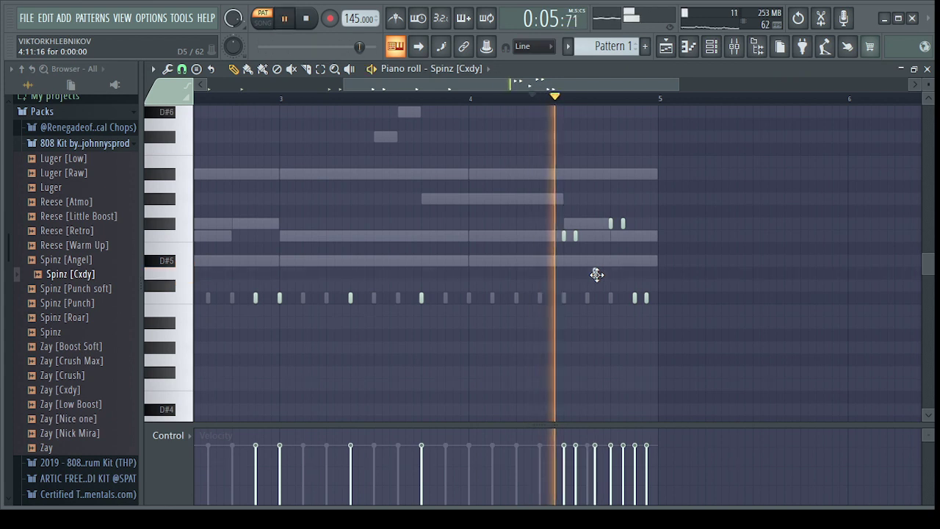
key("space")
key("space")
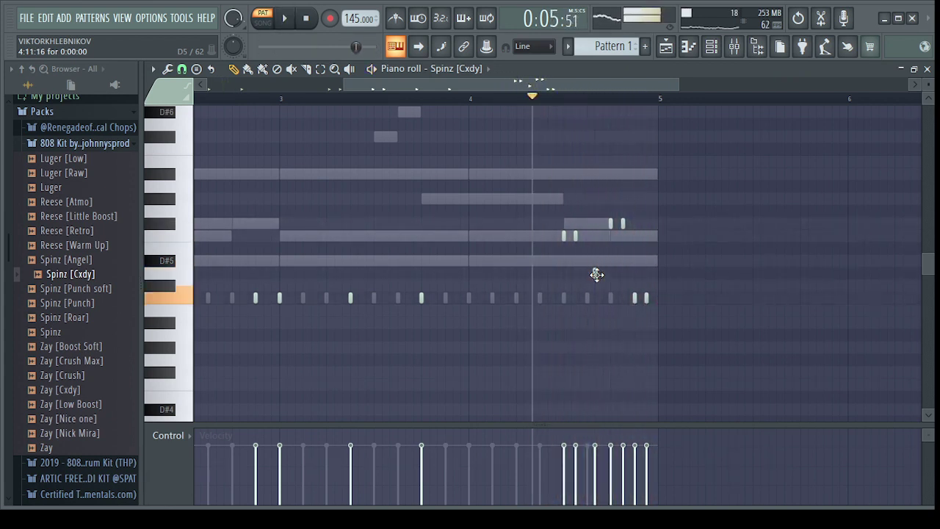
Replace the F#5 notes in bar 4 with short notes on D#5 and A#5, auditioning the run between edits.
key("space")
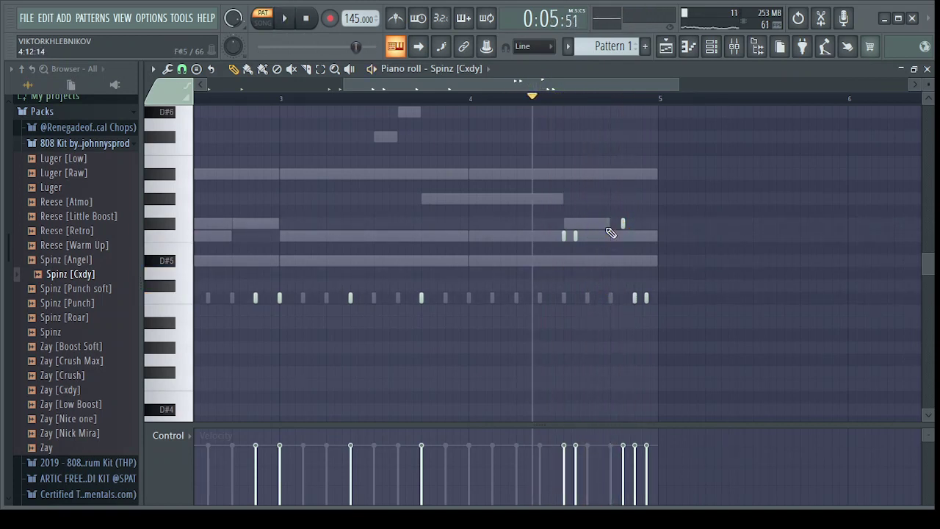
key("space")
right_click(624, 226)
key("space")
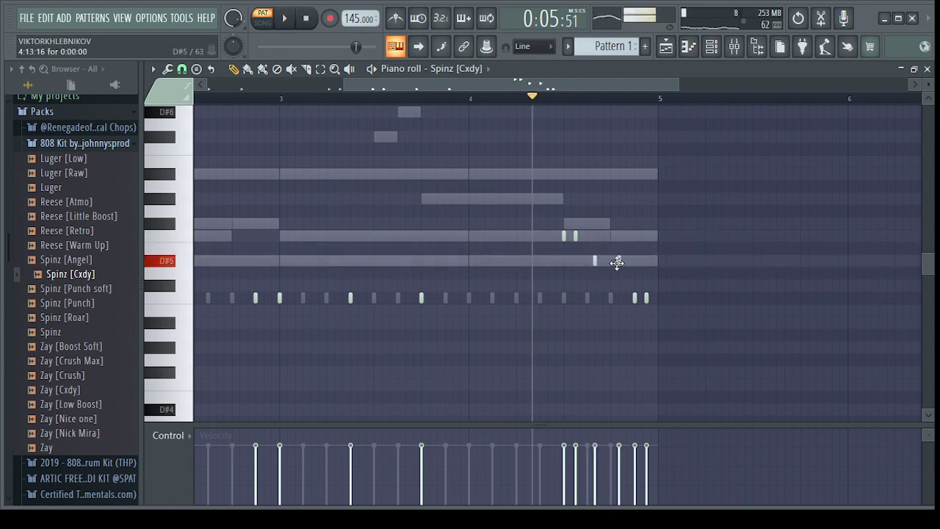
key("space")
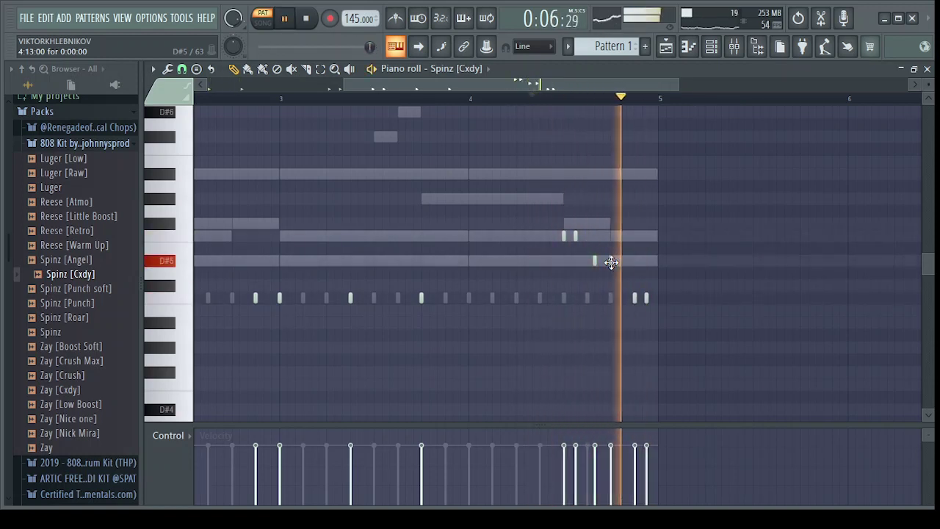
key("space")
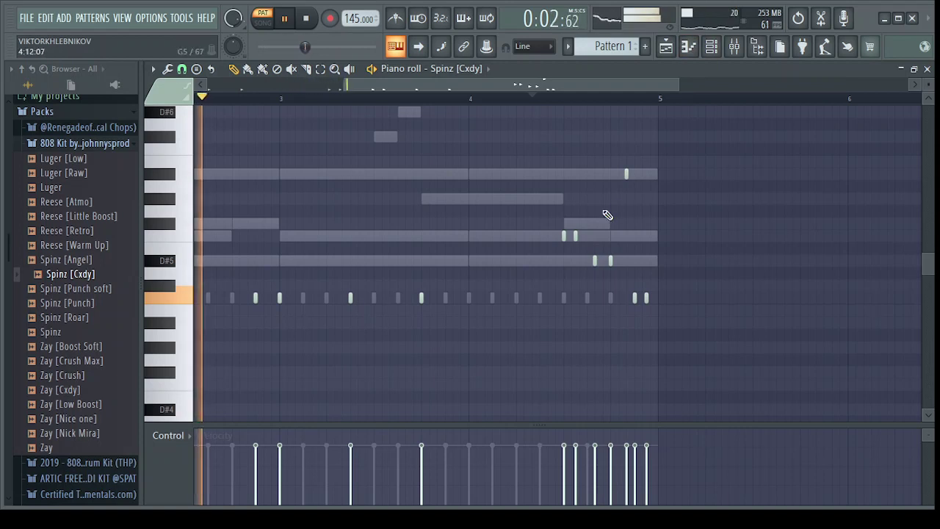
Delete the short notes of the bar 4 run and draw four two-step C5 notes on steps 9, 11, 13 and 15.
right_click(575, 235)
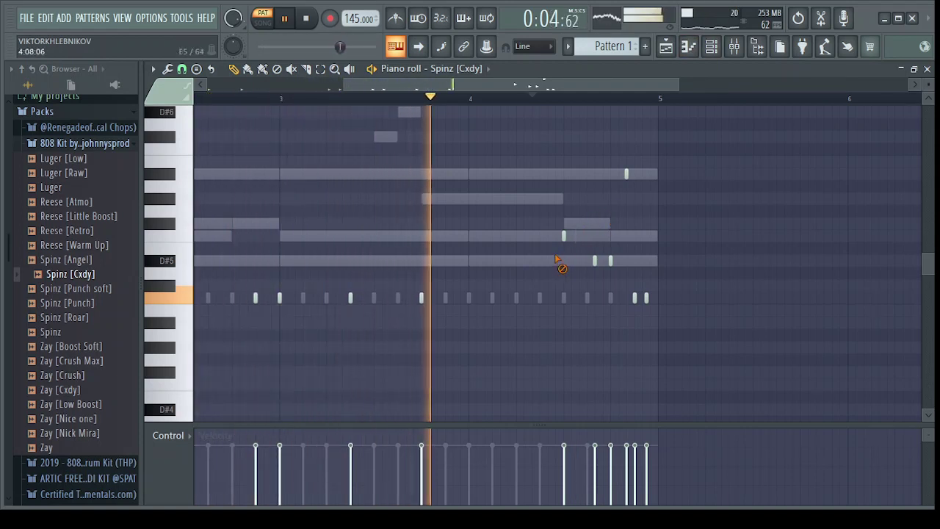
right_click(564, 236)
right_click(610, 261)
right_click(595, 261)
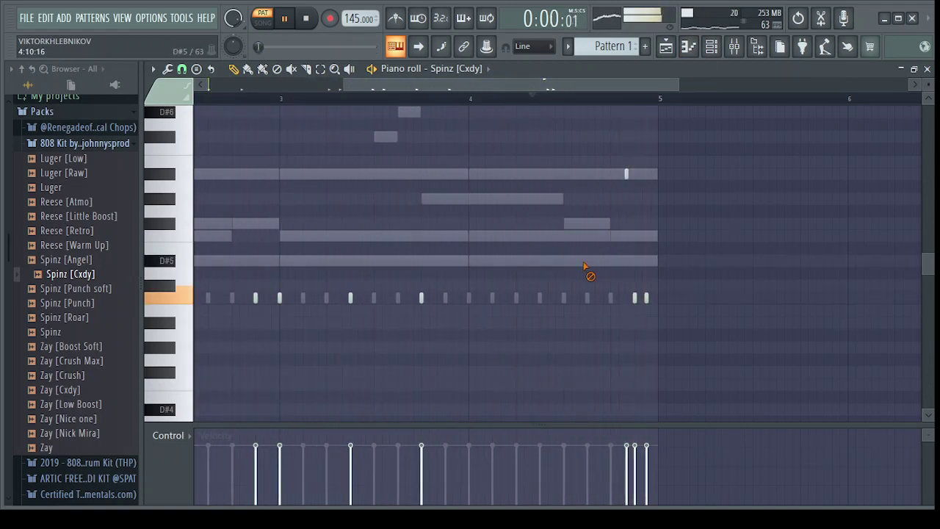
scroll(585, 265, "up", 3)
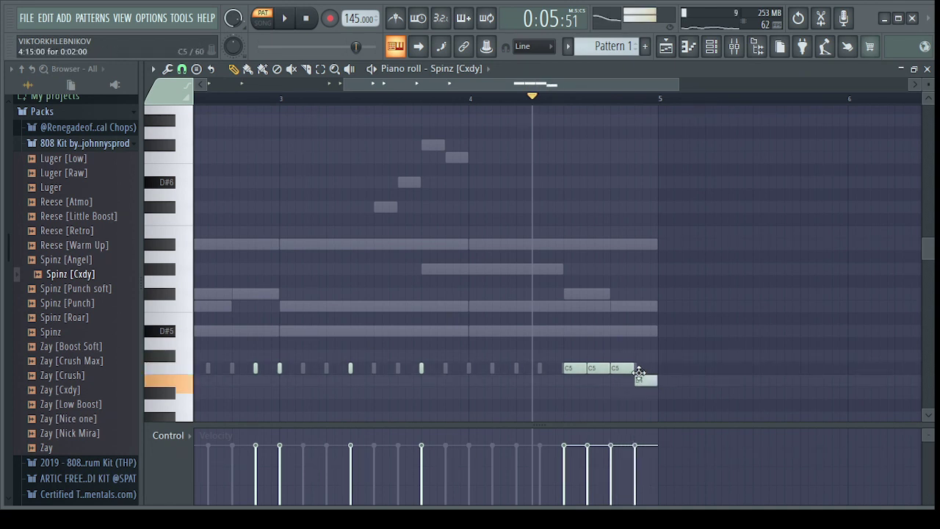
Set the first two long bar 4 notes to F5 and F#5, and chop the third into four short D#5 notes.
key("space")
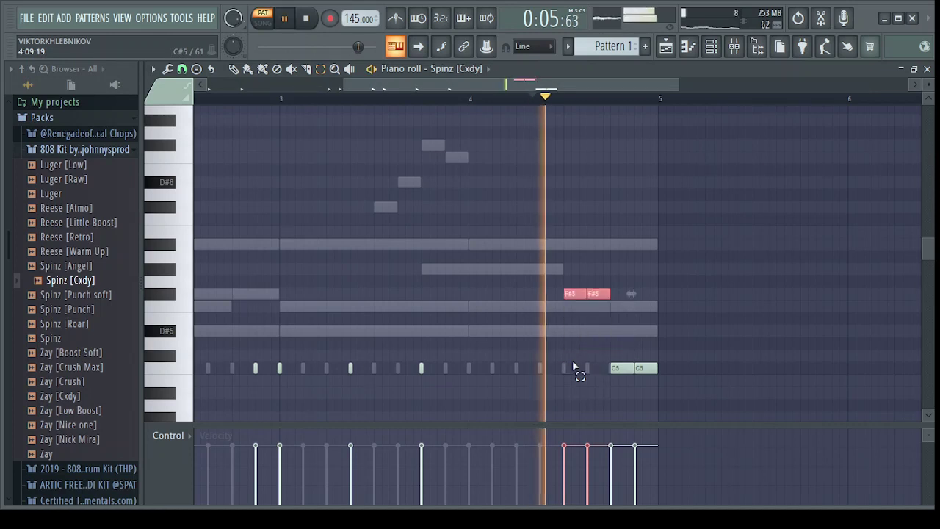
key("space")
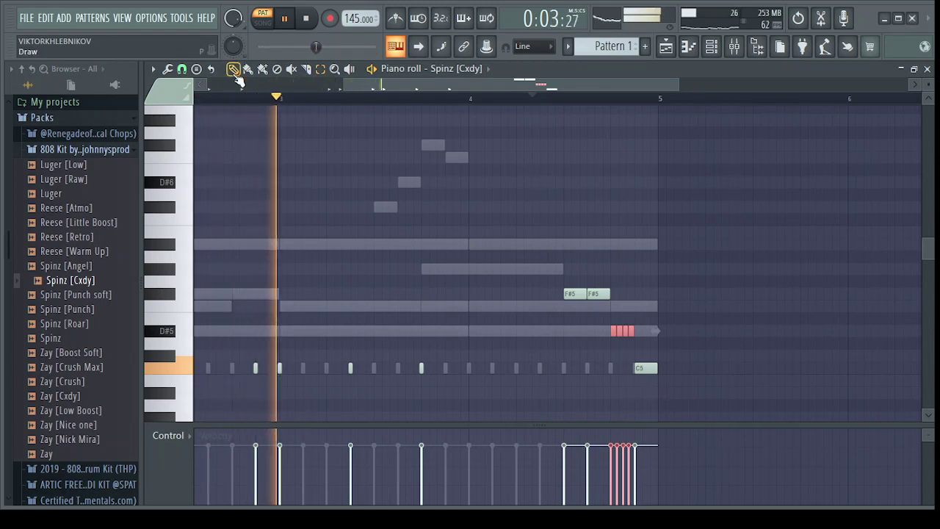
left_click(679, 332, "ctrl")
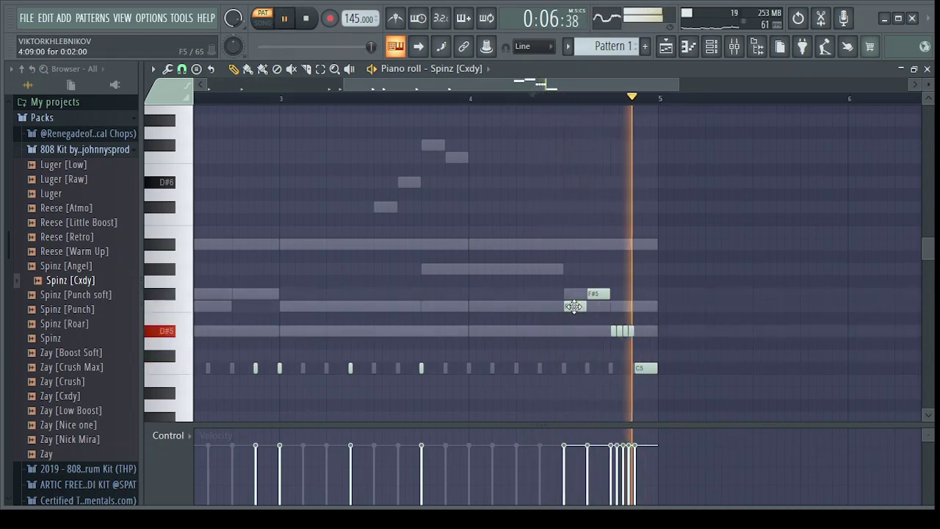
Open the playlist and split Pattern 1 into separate patterns by channel.
left_click(709, 47)
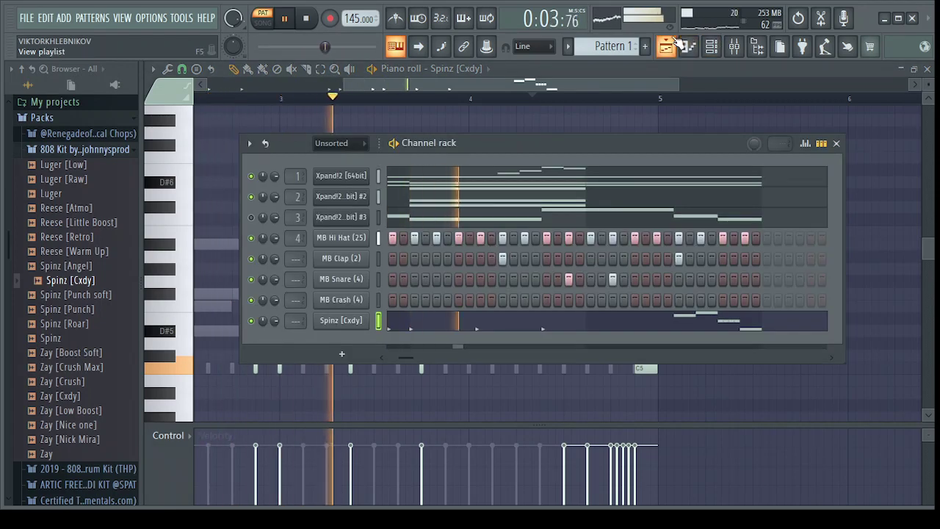
left_click(674, 42)
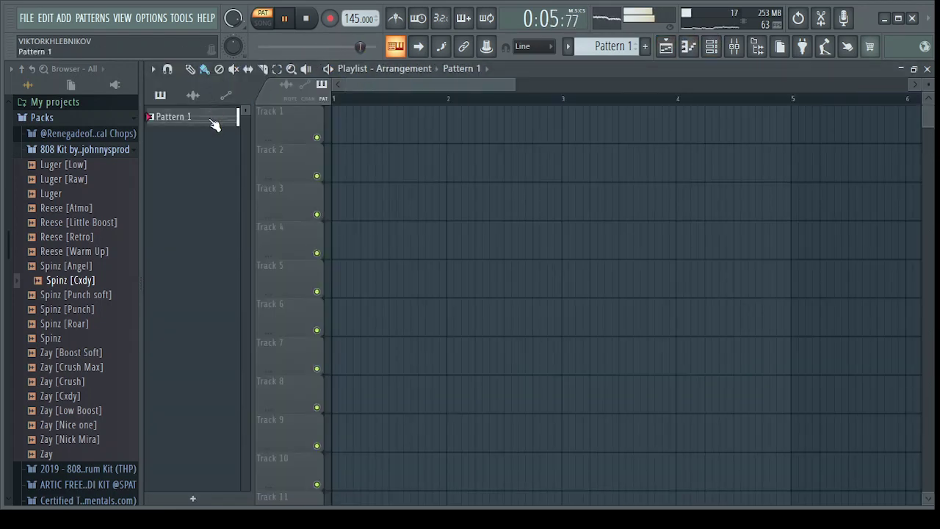
left_click(257, 341)
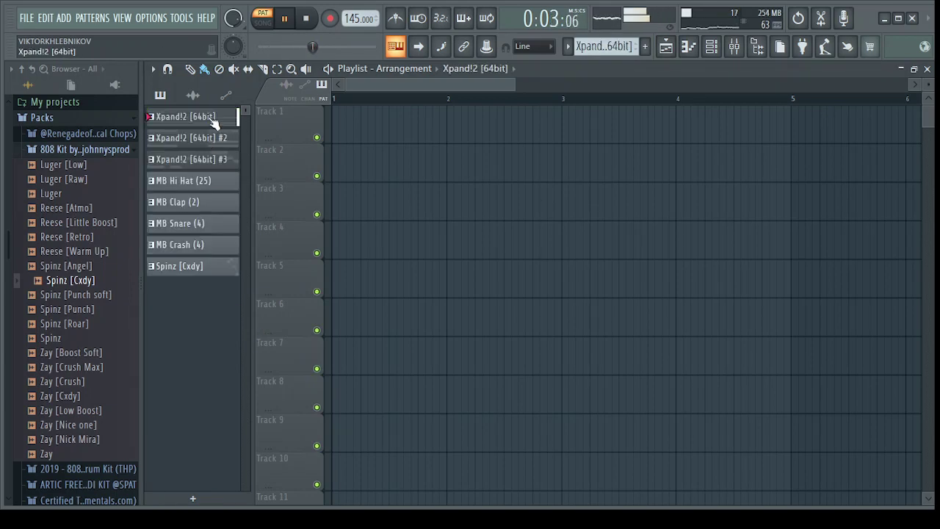
In song mode, place the Xpand!2 [64bit] pattern on Track 1 at bar 1 and a unique copy of it at bar 5.
left_click_drag(213, 123, 370, 119)
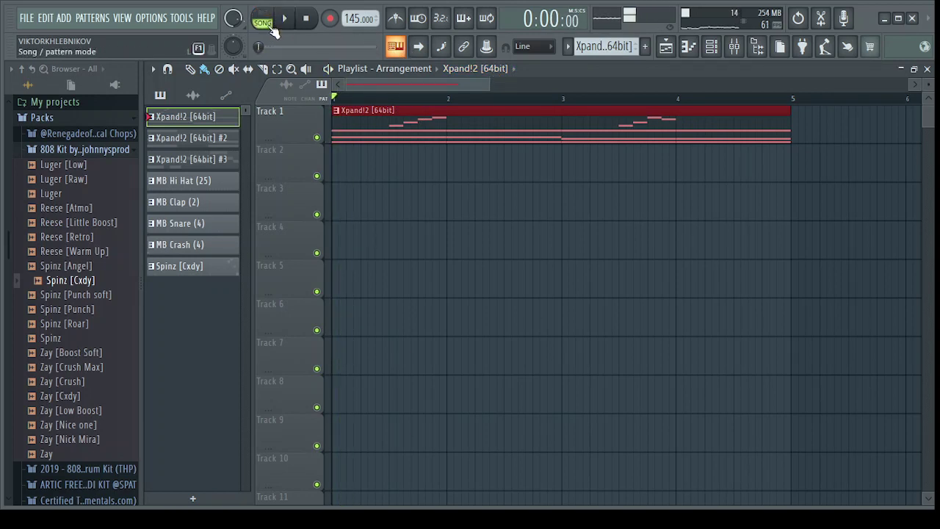
key("space")
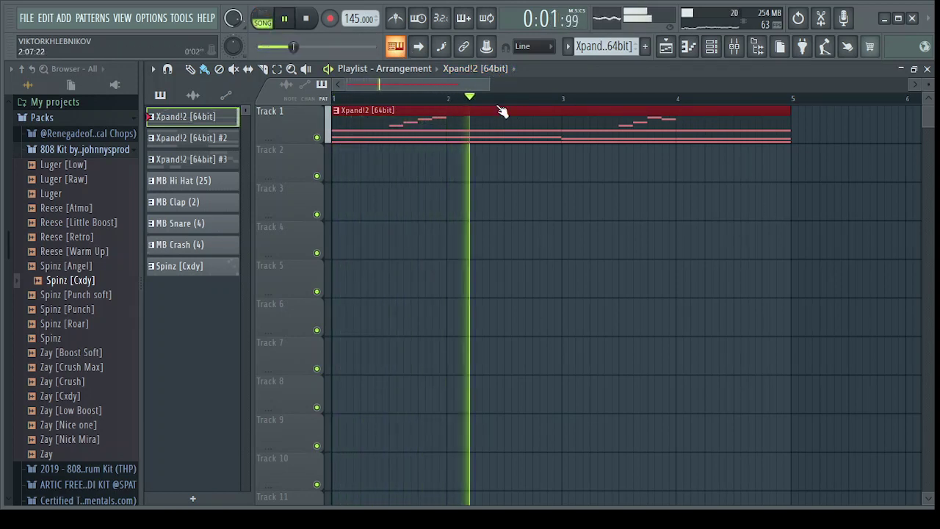
scroll(651, 132, "down", 3, "ctrl")
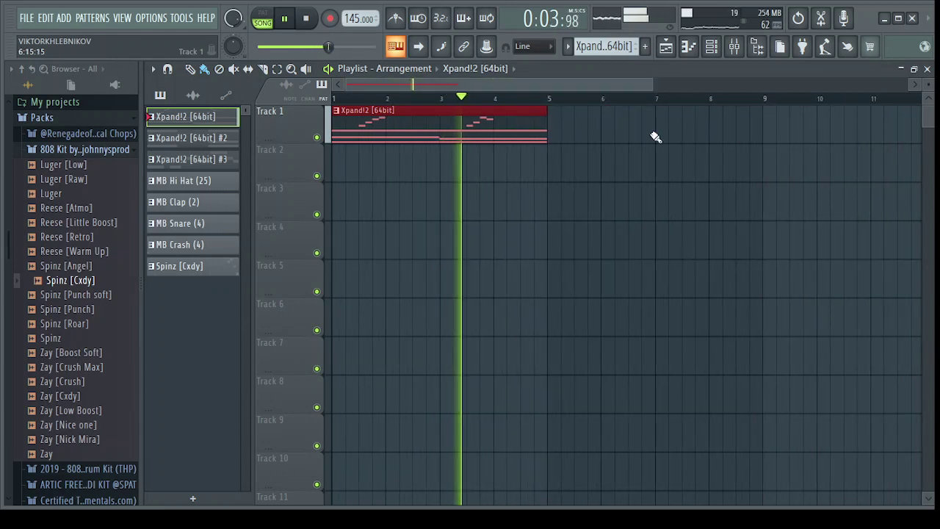
left_click(562, 135)
key("space")
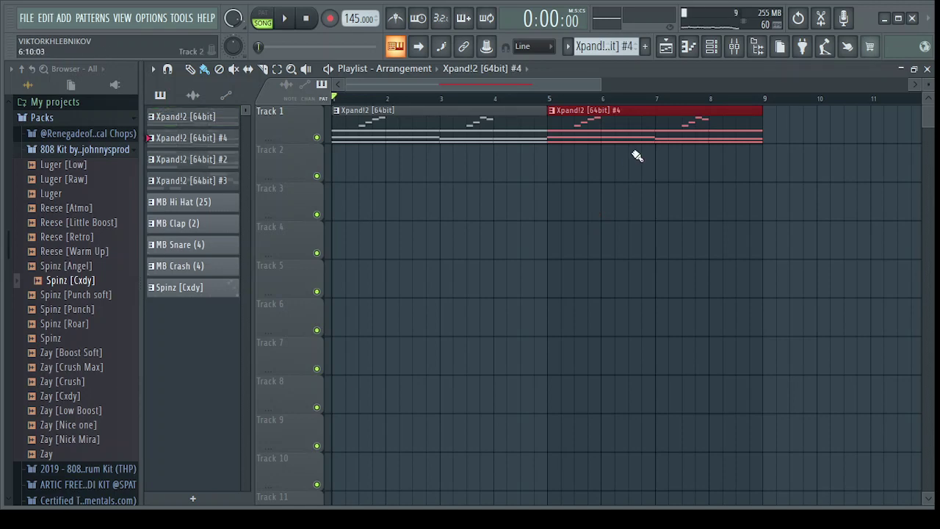
Transpose all notes of the unique Xpand!2 [64bit] copy at bar 5 up five semitones and return to the playlist.
double_click(647, 123)
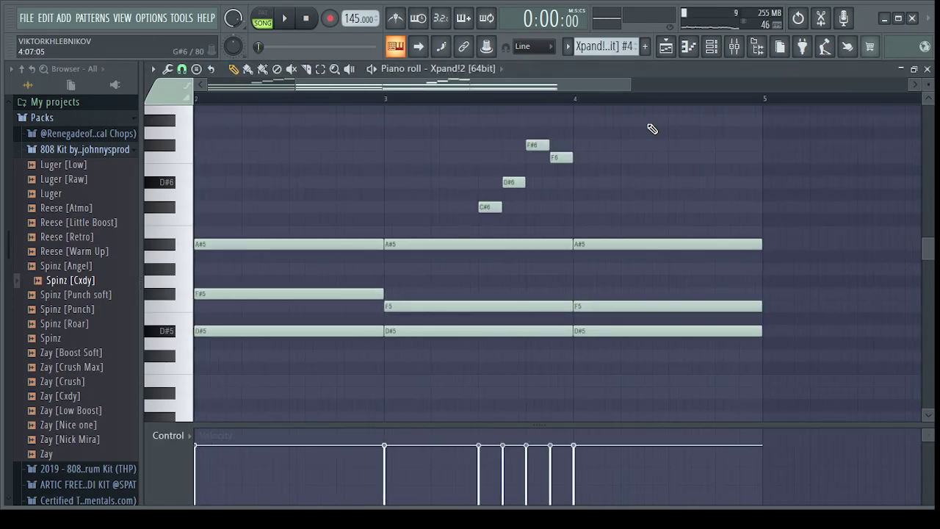
key("ctrl+Up")
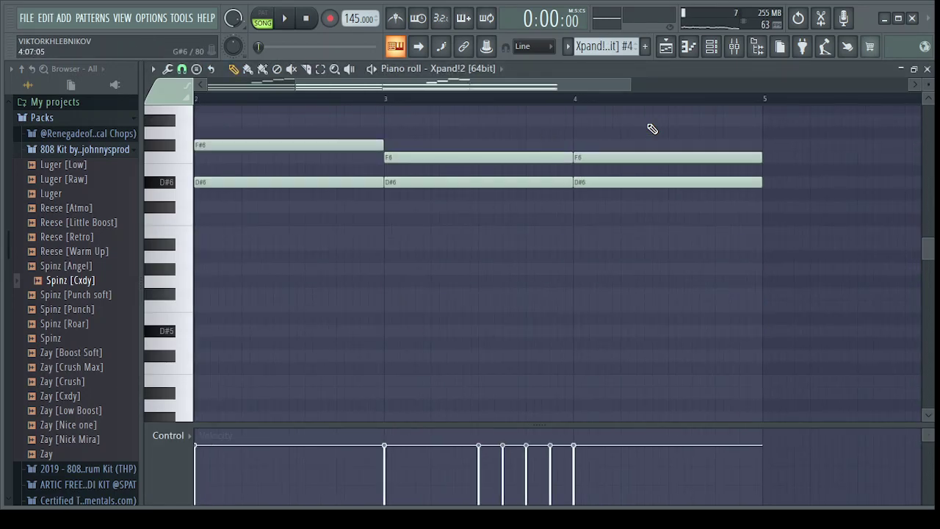
key("ctrl+Down")
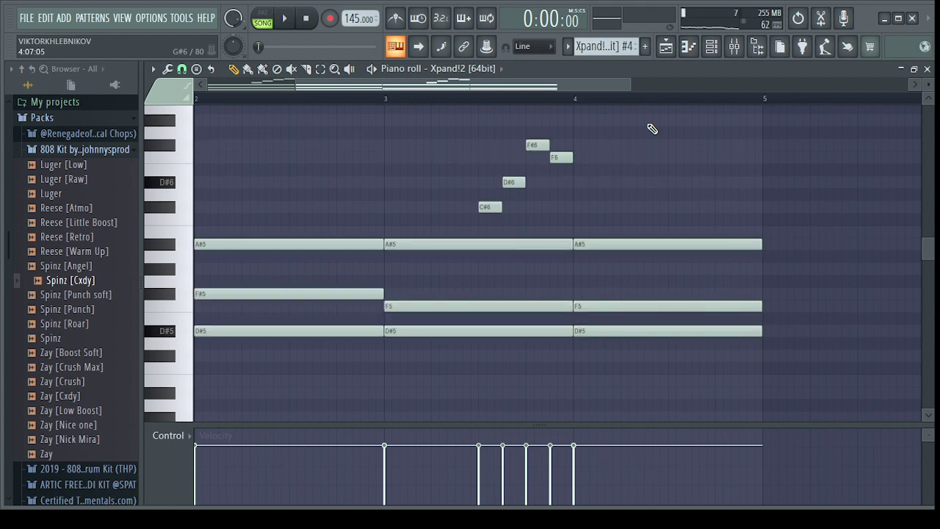
key("shift+Up")
key("shift+Up")
key("shift+Up")
key("shift+Up")
key("shift+Up")
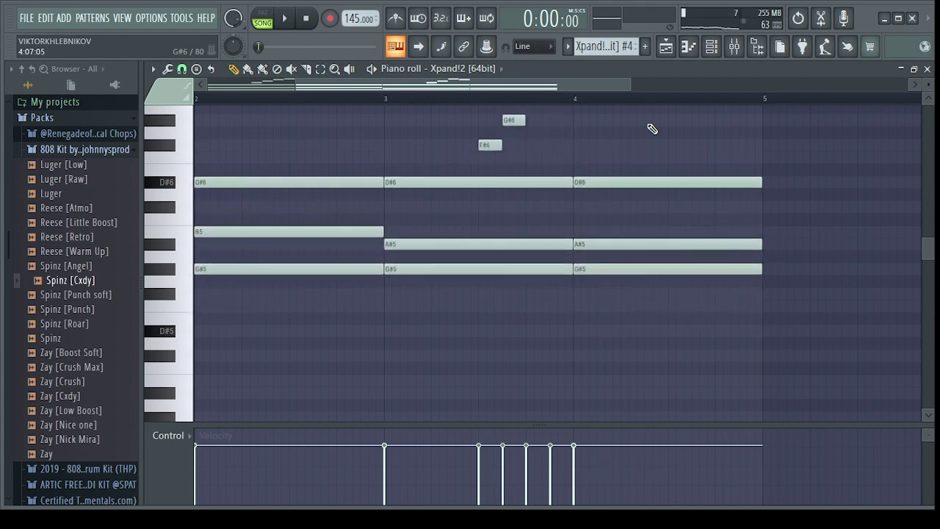
left_click(711, 48)
left_click(664, 50)
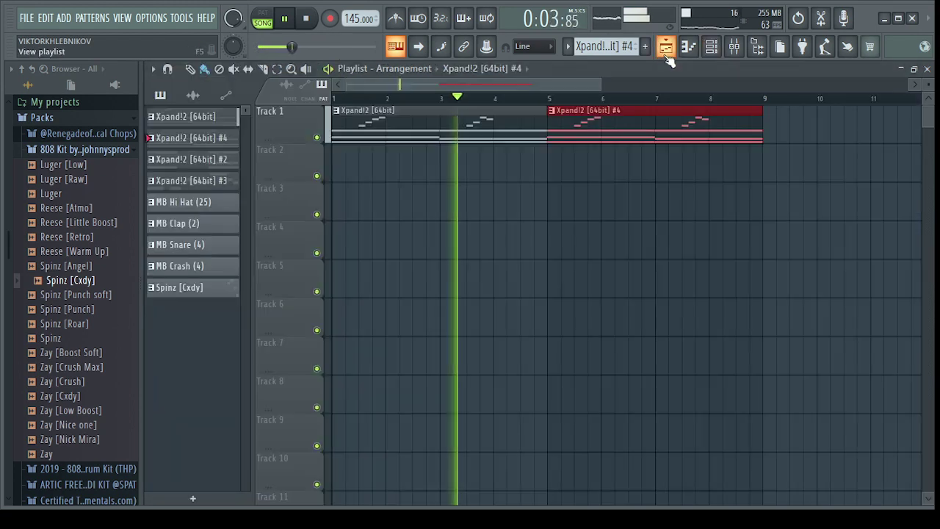
Try out the Xpand!2 [64bit] #4 pattern on Track 2 with Track 1 muted, and delete its clips from Track 2.
left_click(534, 359)
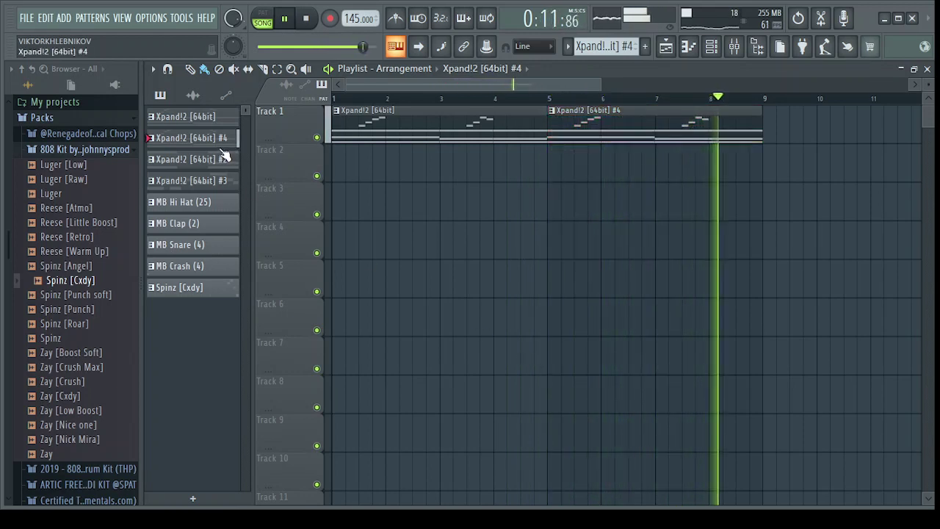
left_click(387, 168)
left_click_drag(387, 168, 378, 163)
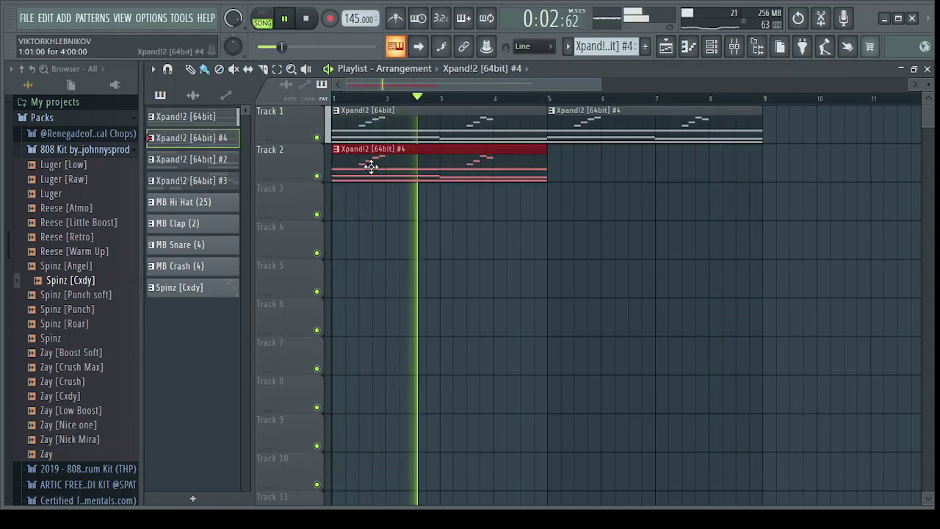
key("space")
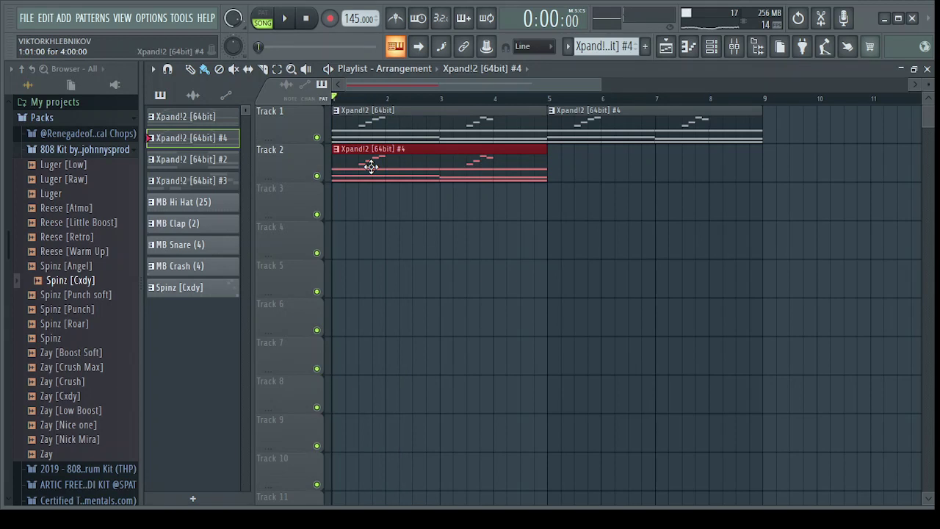
left_click(317, 138)
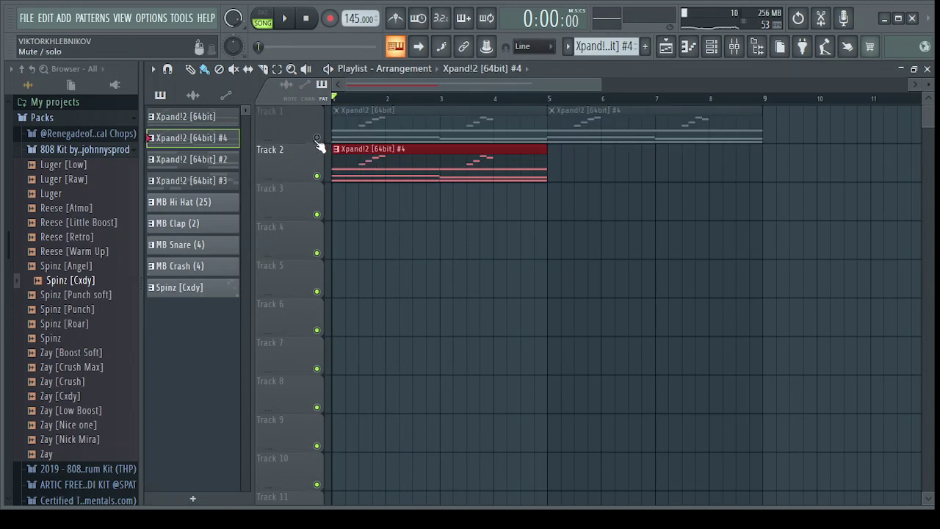
right_click(378, 192)
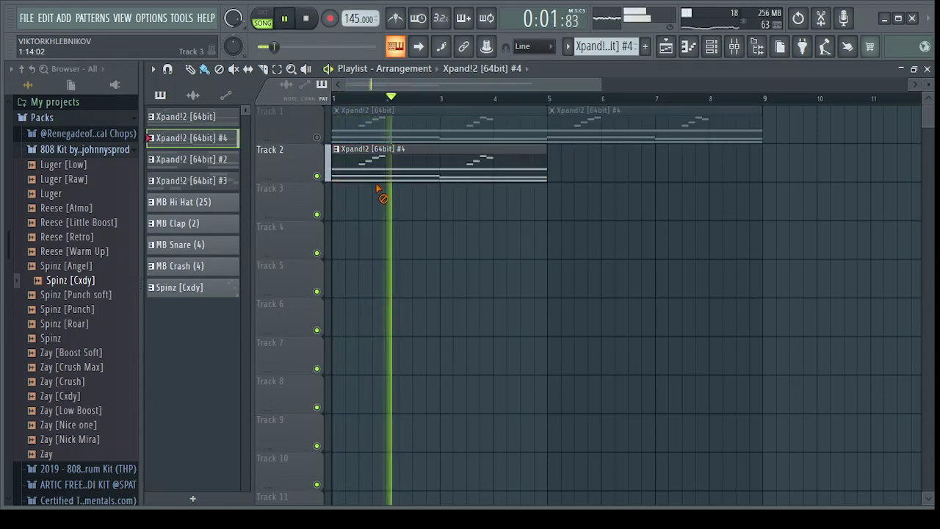
key("space")
right_click(378, 181)
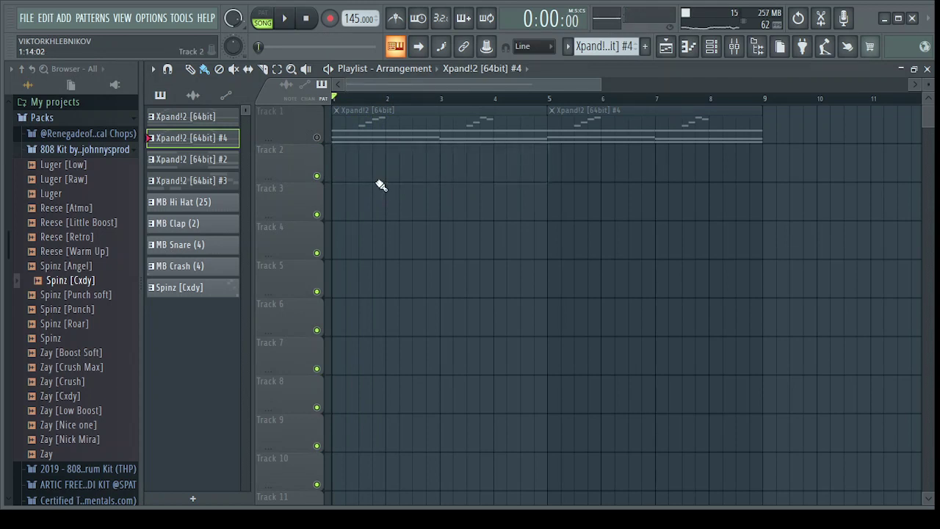
left_click(345, 168)
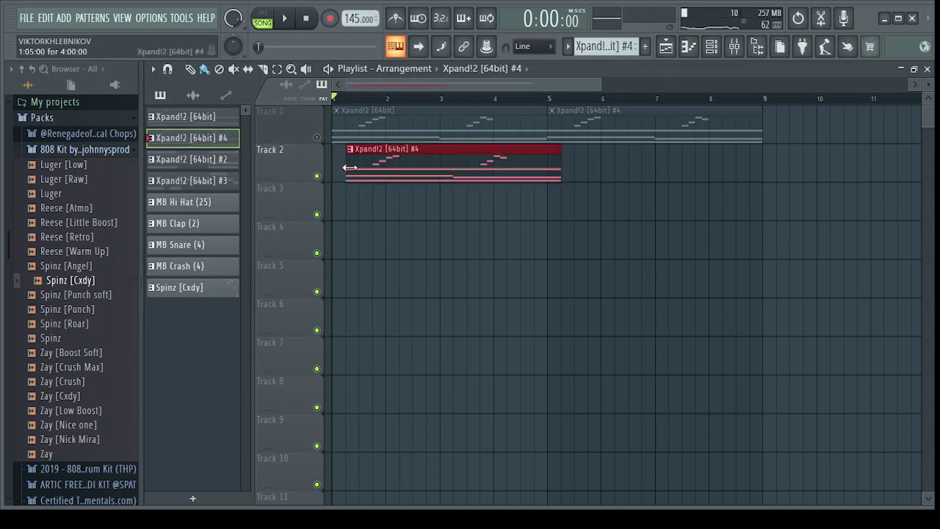
right_click(379, 171)
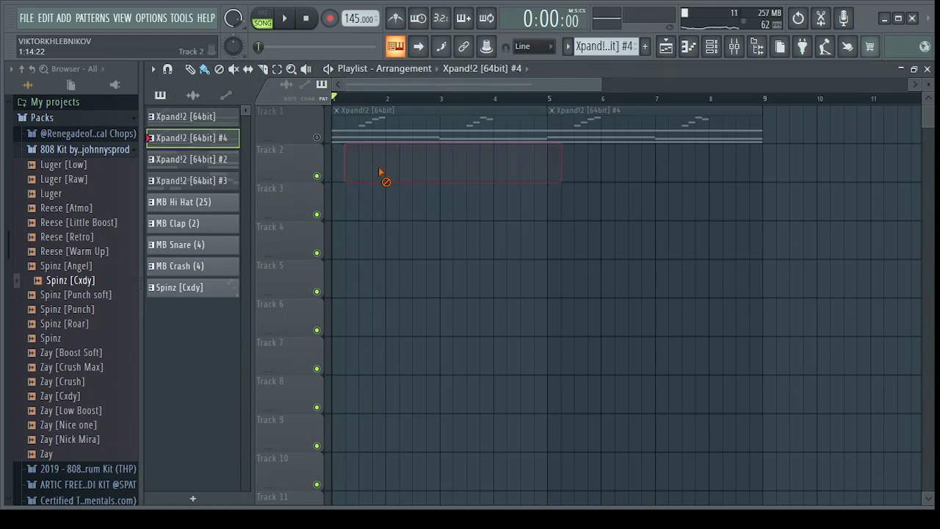
Place the Xpand!2 [64bit] #2 pattern on Track 2 at bar 1 and duplicate it at bar 5.
left_click(414, 145)
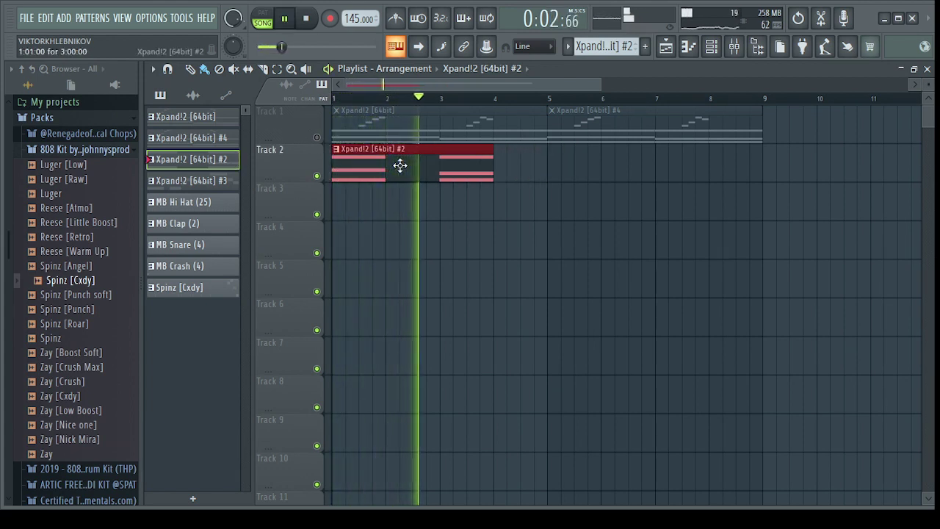
key("ctrl+b")
key("space")
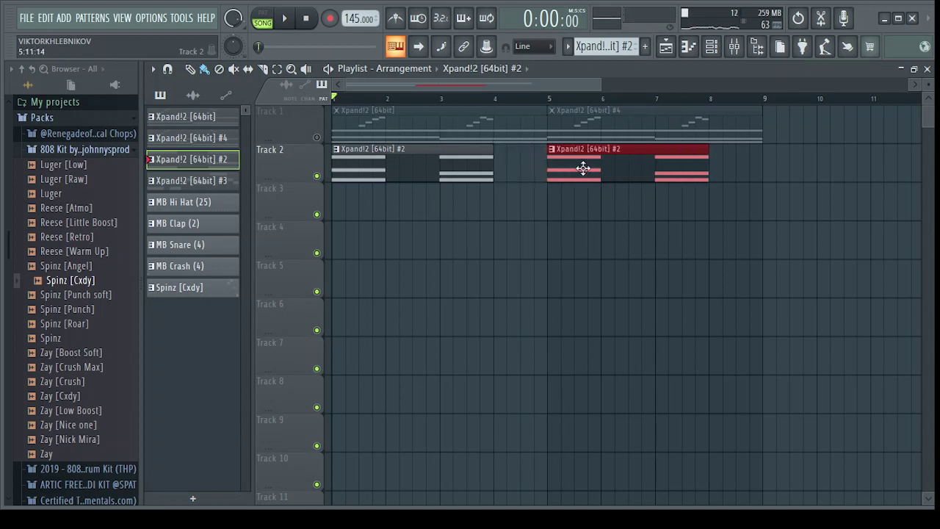
left_click(510, 241, "ctrl")
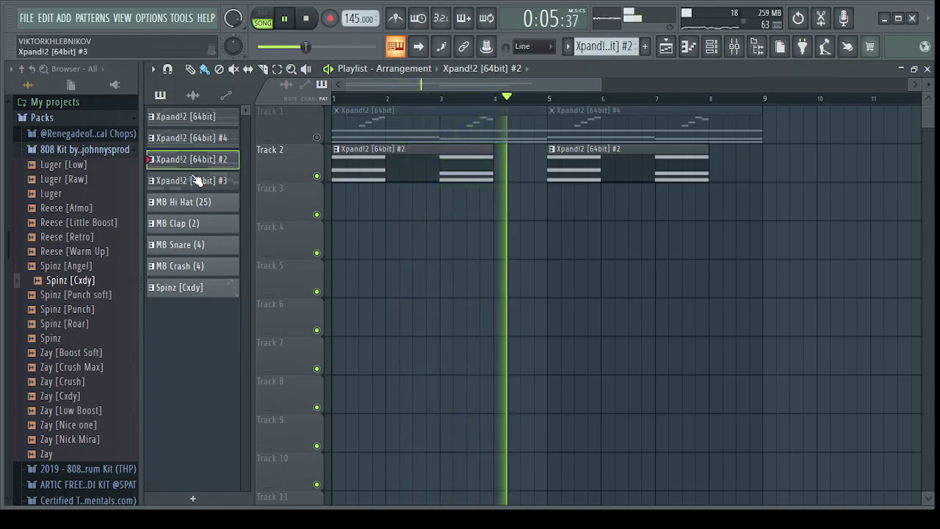
Unmute Track 1, extend both Track 2 clips to four full bars, and play the arrangement through.
left_click(317, 138)
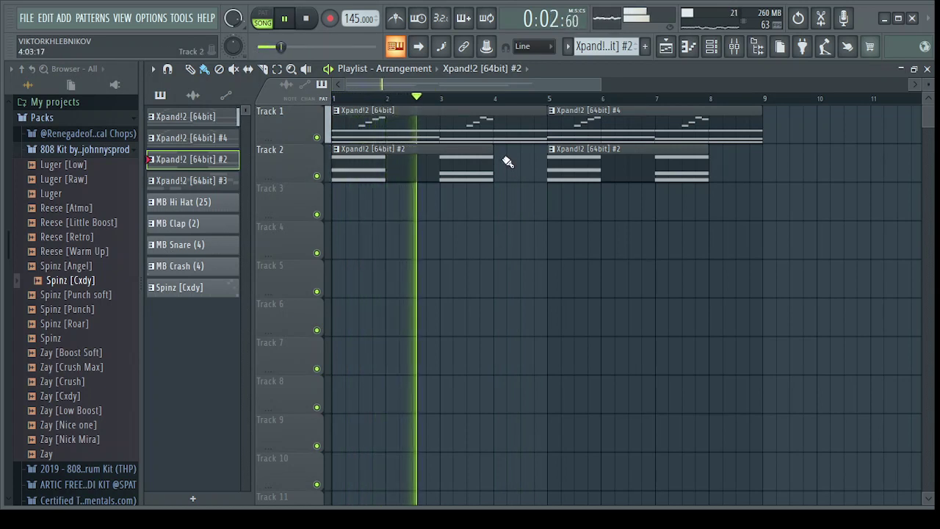
left_click_drag(499, 159, 547, 148)
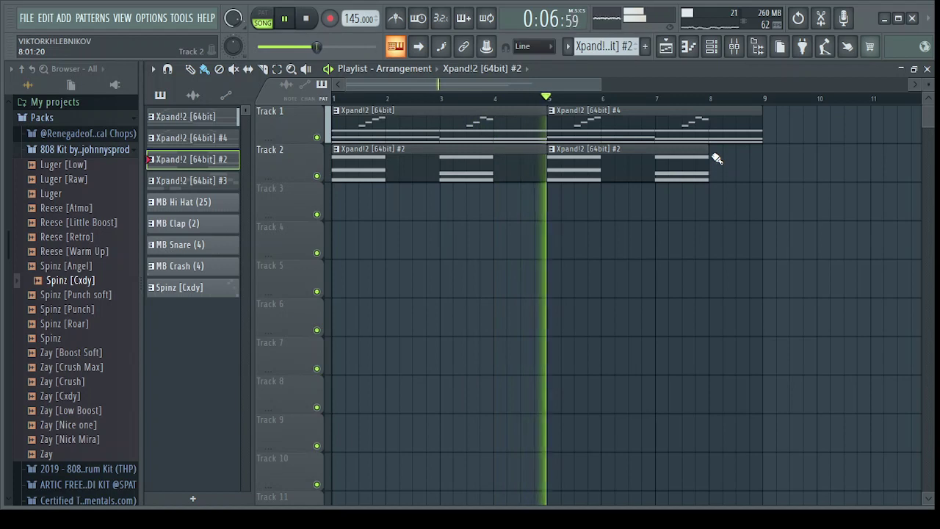
left_click_drag(709, 157, 762, 134)
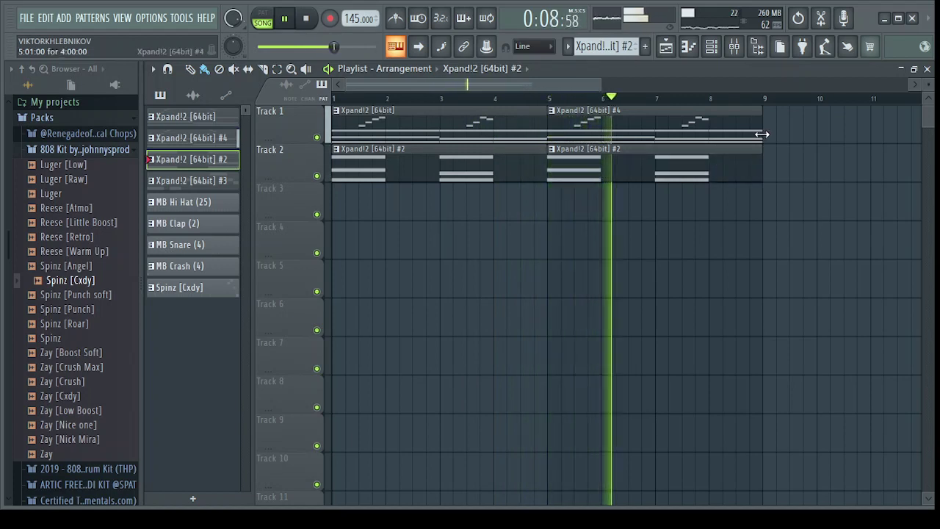
key("space")
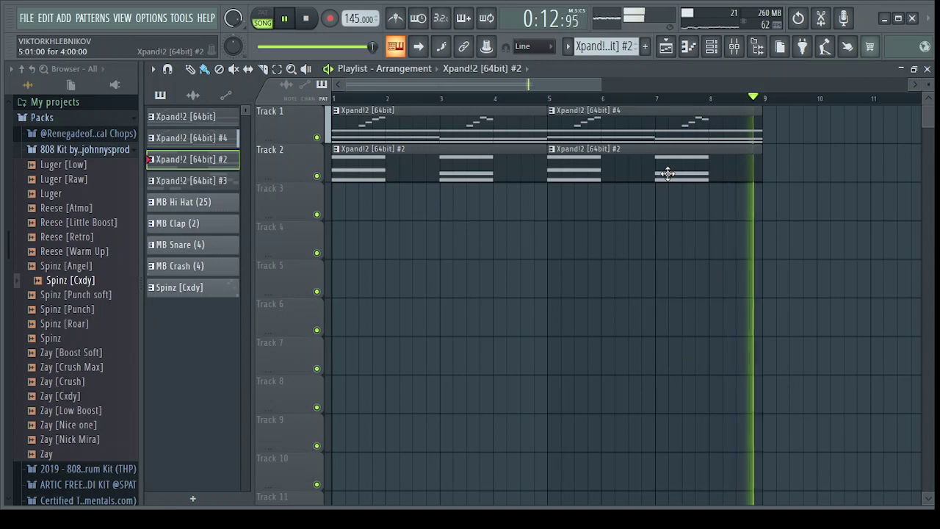
key("space")
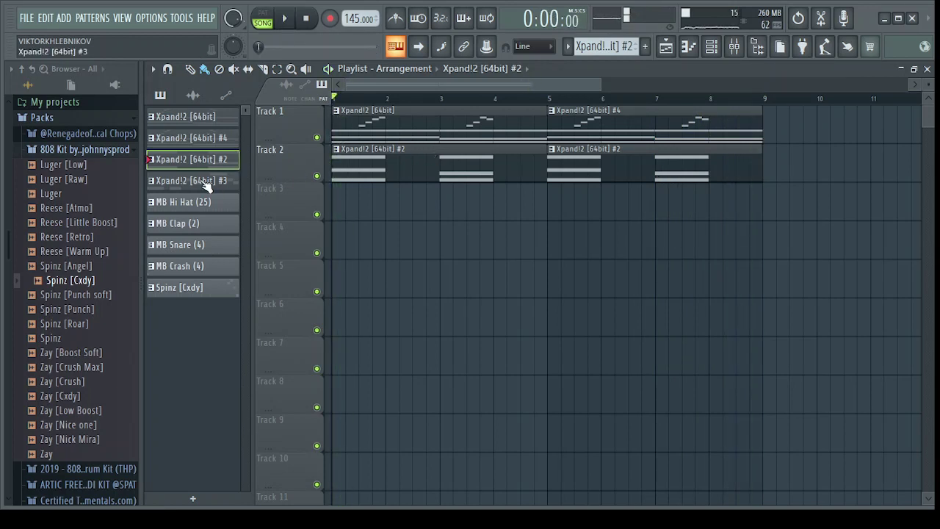
Place the Xpand!2 [64bit] #3 pattern on Track 3 at bar 1 and a unique copy of it at bar 5.
left_click_drag(208, 186, 399, 215)
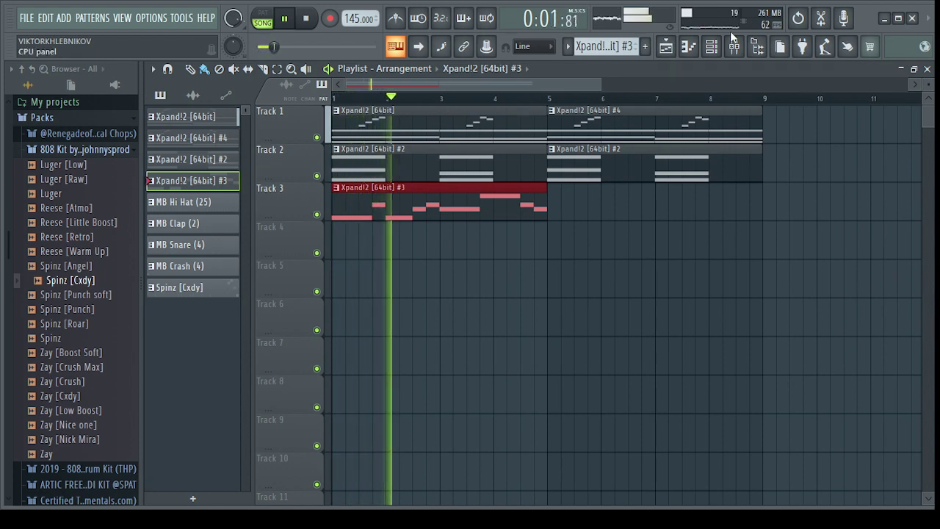
left_click(714, 47)
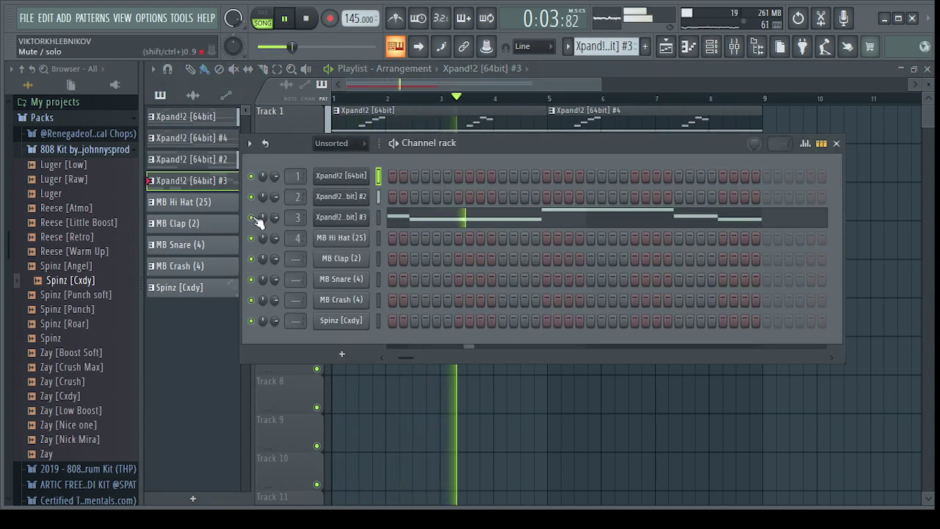
left_click(712, 48)
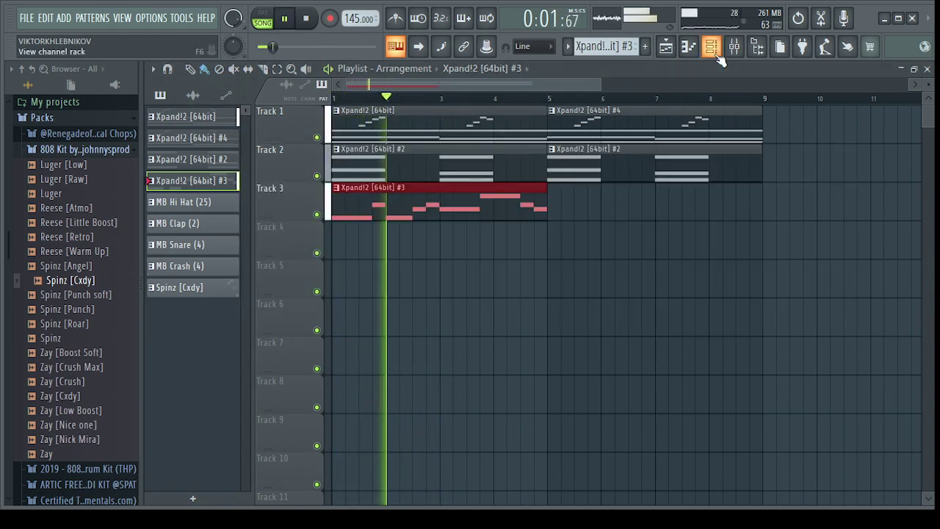
left_click(497, 367)
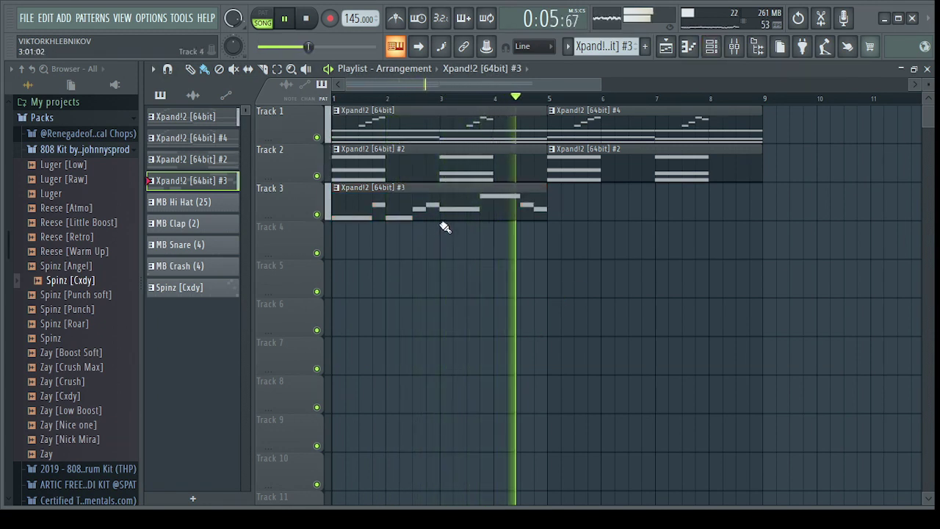
left_click(615, 217)
left_click_drag(688, 203, 637, 201)
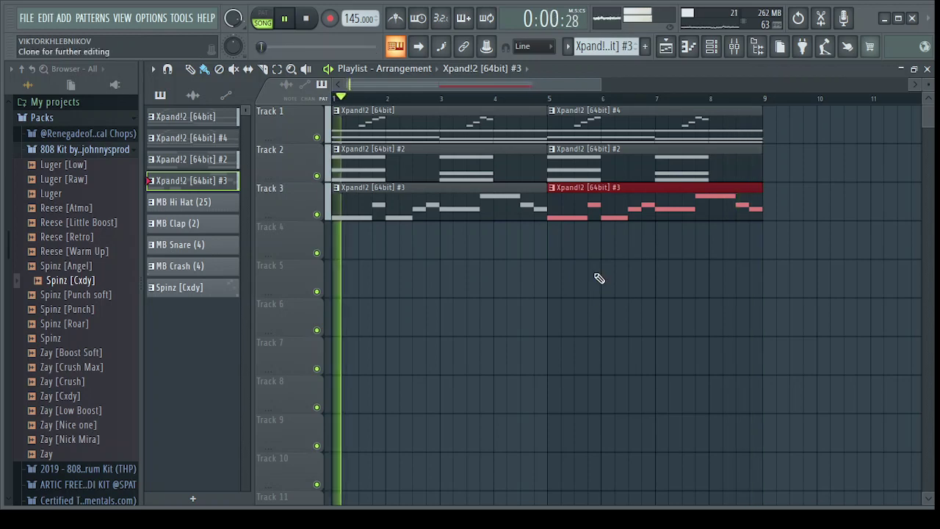
Transpose all notes of the unique Track 3 copy at bar 5 up five semitones and return to the playlist.
double_click(645, 213)
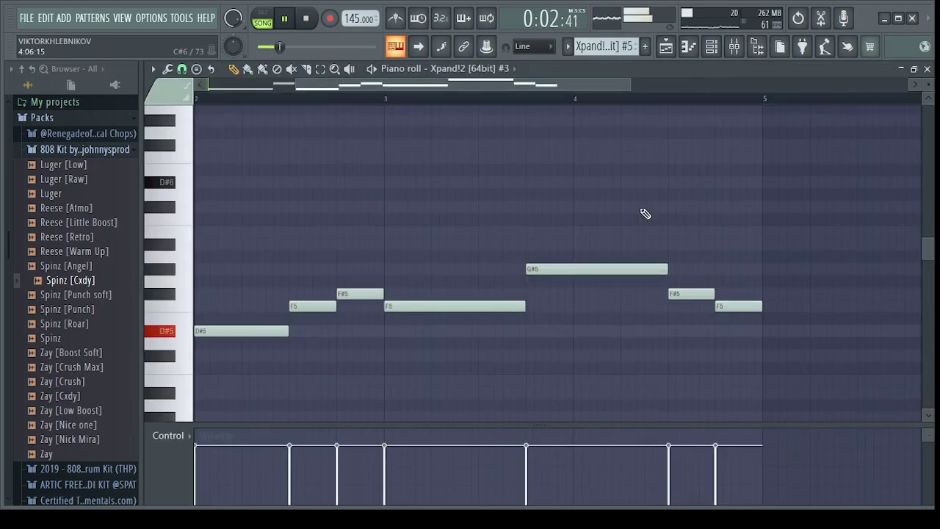
key("Up")
key("Up")
key("Up")
key("Up")
key("Up")
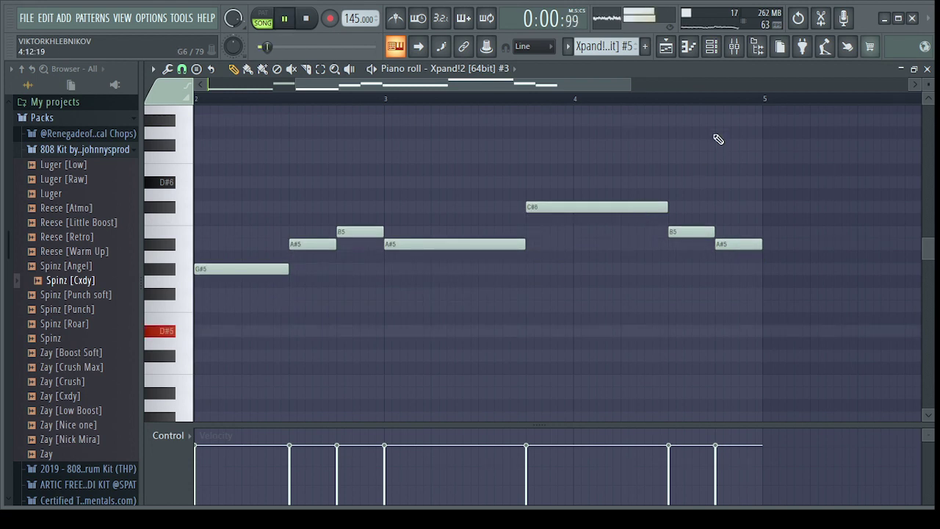
left_click(710, 55)
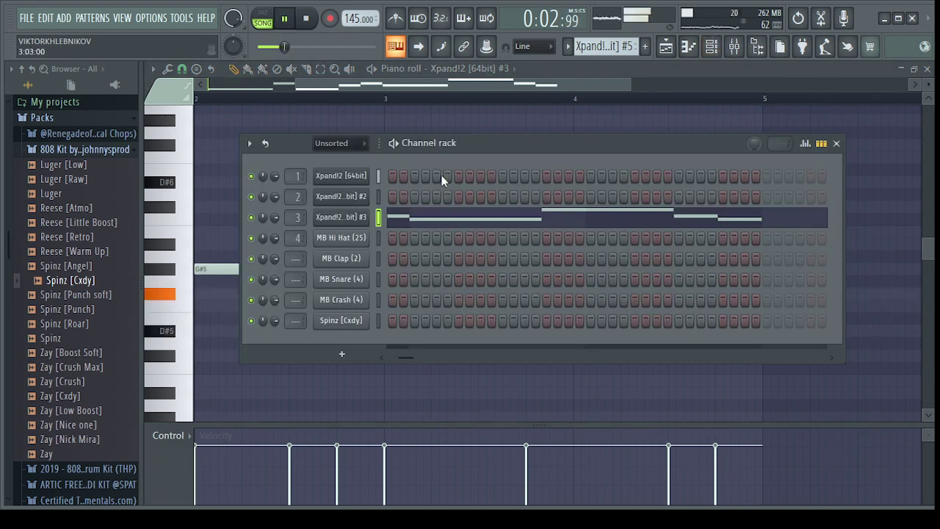
left_click(687, 47)
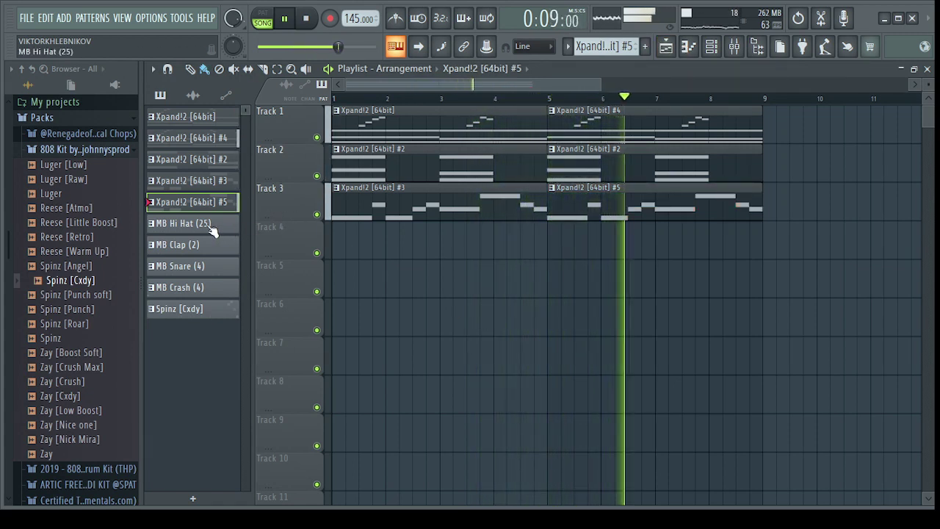
Place the MB Hi Hat (25) pattern on Track 4 at bar 1 and duplicate it at bar 5.
left_click_drag(211, 227, 349, 235)
left_click_drag(414, 234, 357, 233)
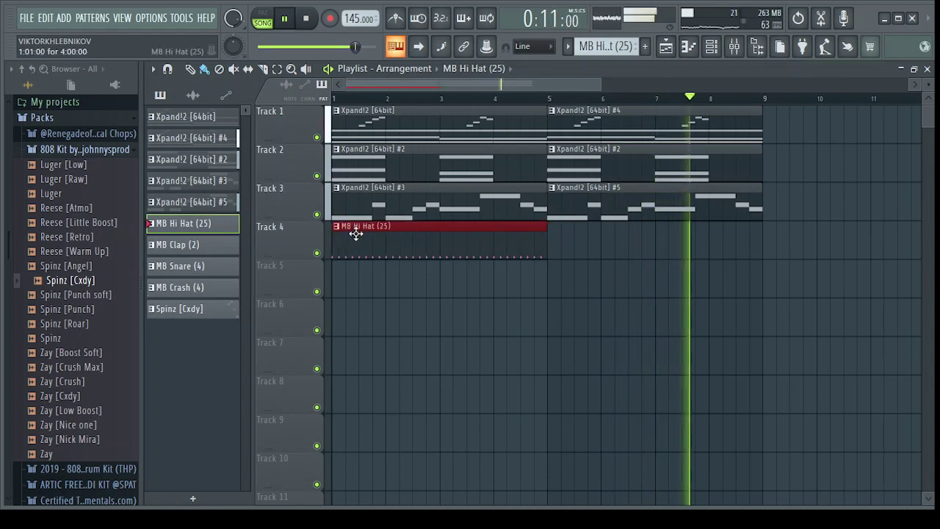
key("ctrl+b")
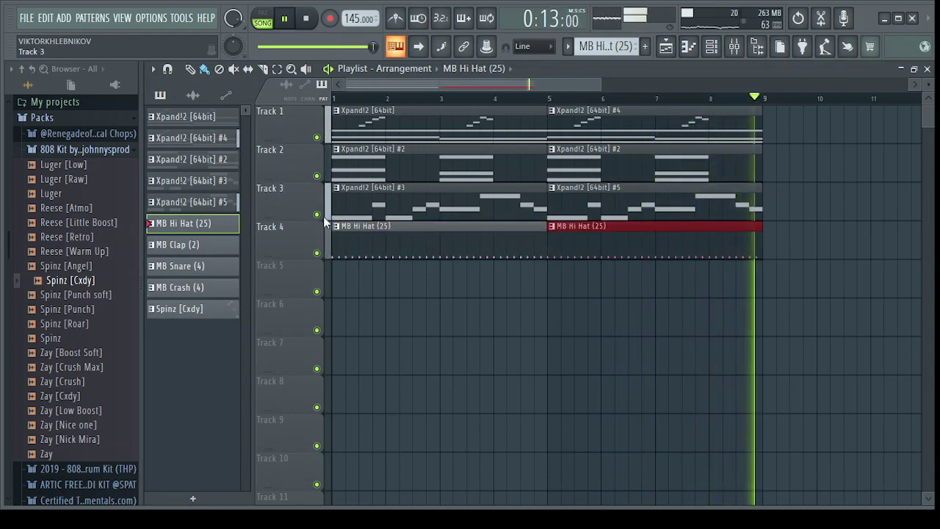
Place the MB Clap (2) pattern on Track 5 at bar 1 and duplicate it at bar 5.
left_click_drag(200, 246, 326, 265)
key("space")
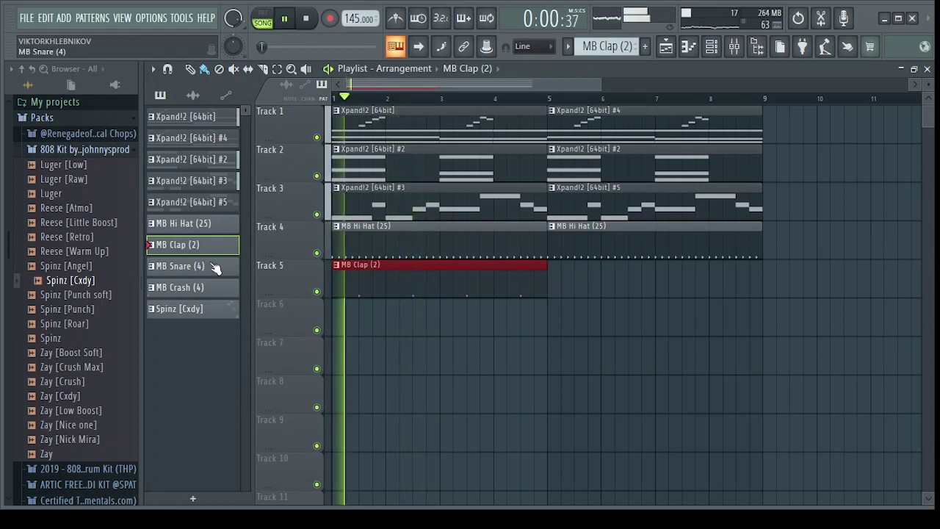
key("ctrl+b")
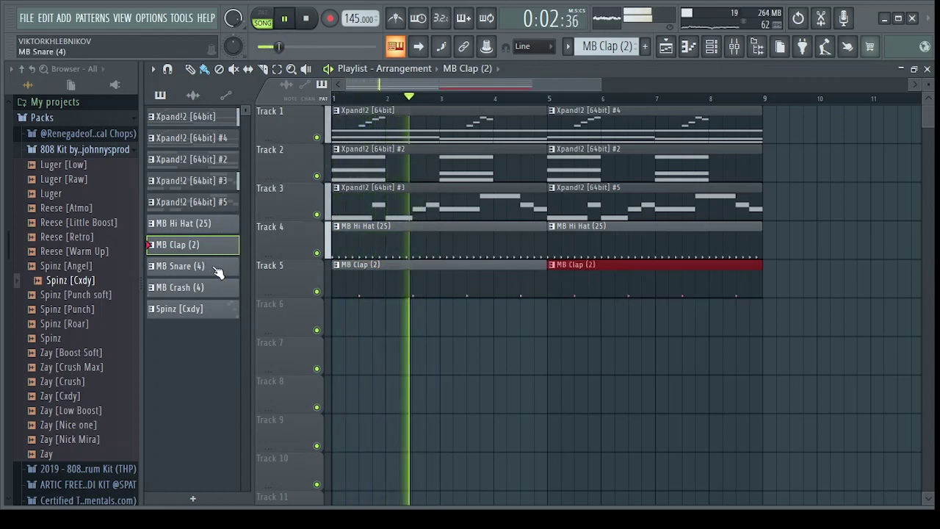
key("space")
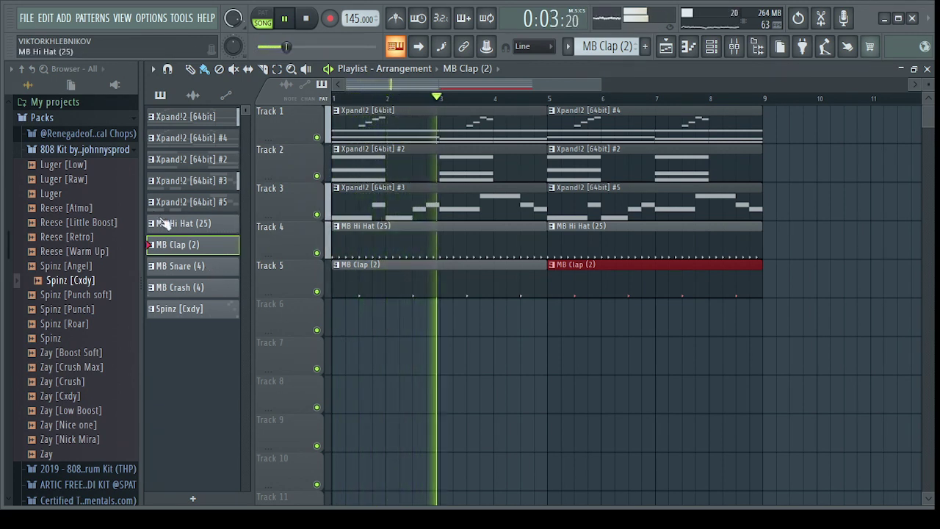
Place the MB Snare (4) pattern on Track 6 at bar 1 and duplicate it at bar 5.
left_click(208, 266)
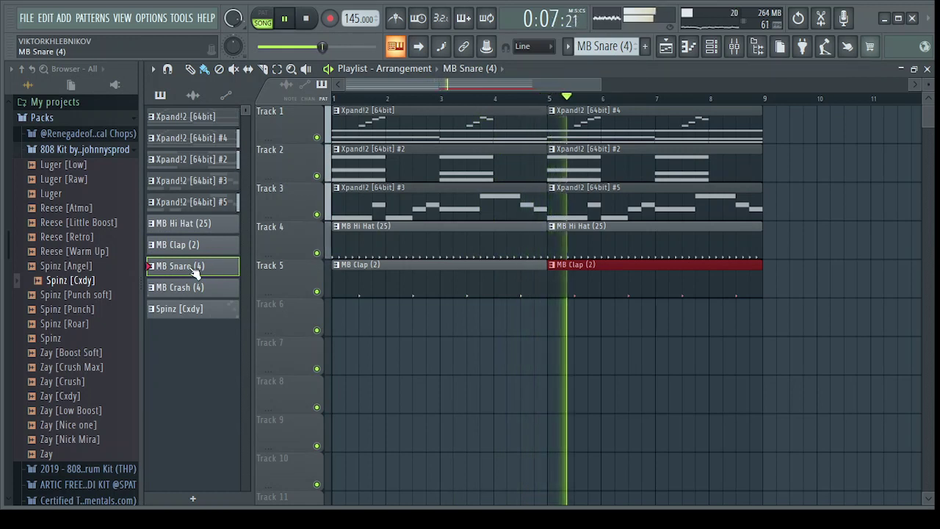
left_click(413, 327)
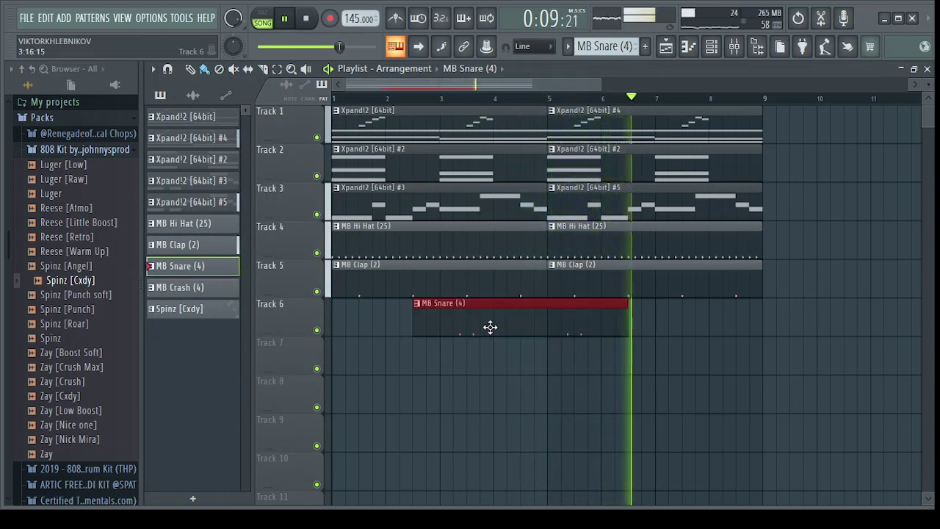
left_click_drag(489, 325, 408, 327)
key("ctrl+b")
key("space")
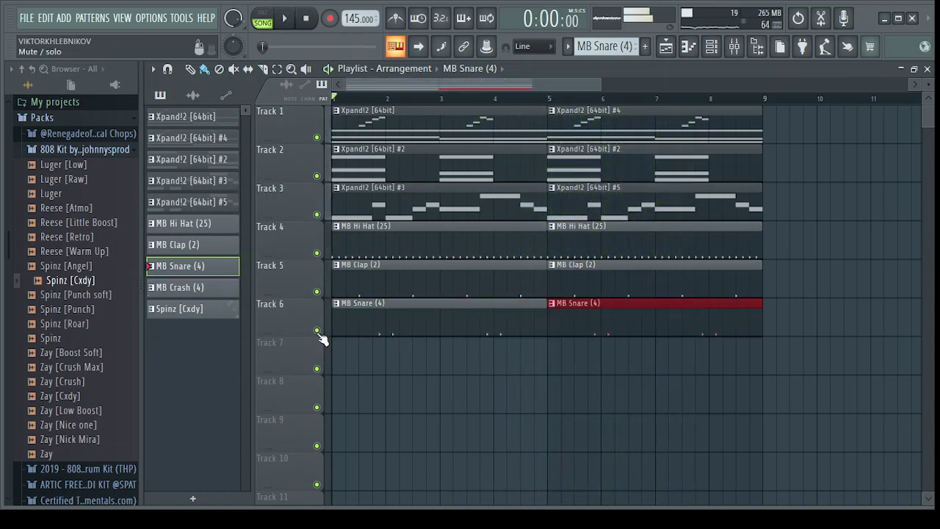
Place the one-bar MB Crash (4) pattern on Track 7 at bars 1 and 5, and play the song.
left_click(180, 287)
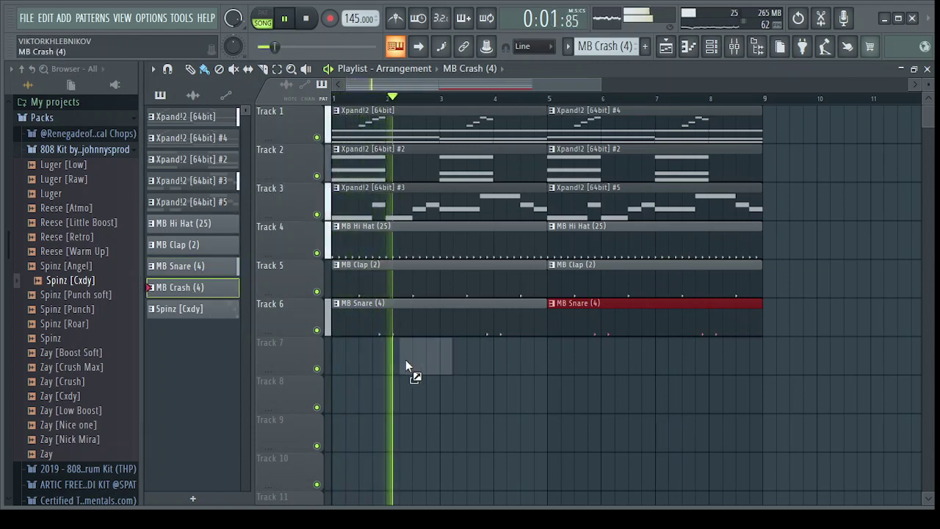
left_click(411, 365)
key("space")
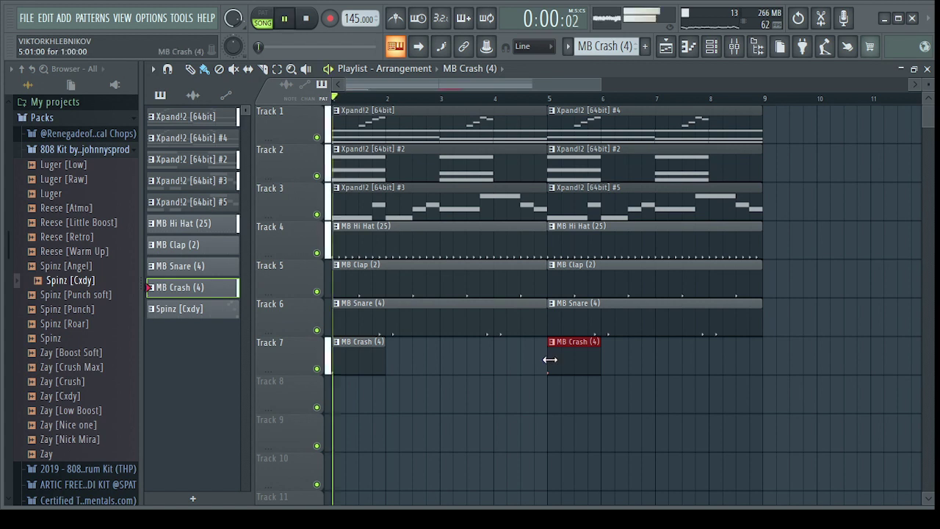
Place the Spinz [Cxdy] pattern on Track 8 at bar 1 and duplicate it at bar 5.
left_click(188, 308)
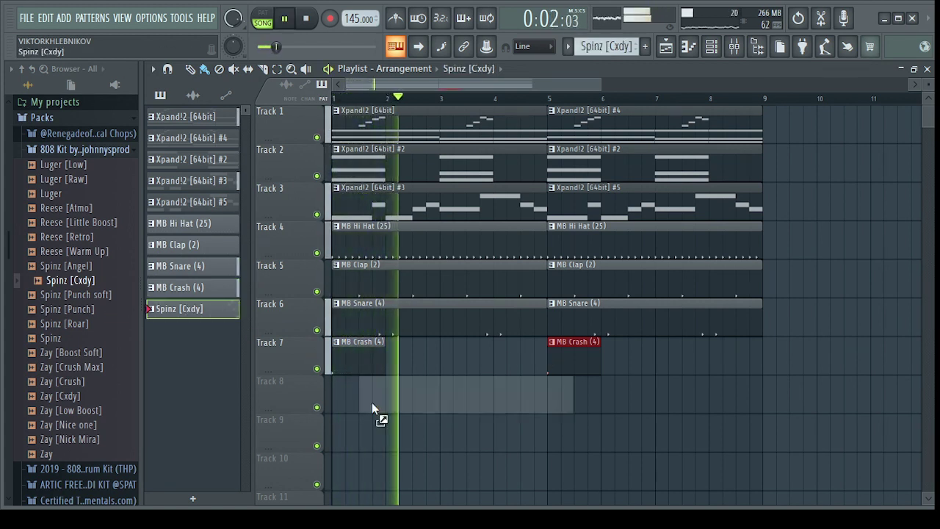
left_click(370, 385)
left_click_drag(389, 386, 353, 388)
key("space")
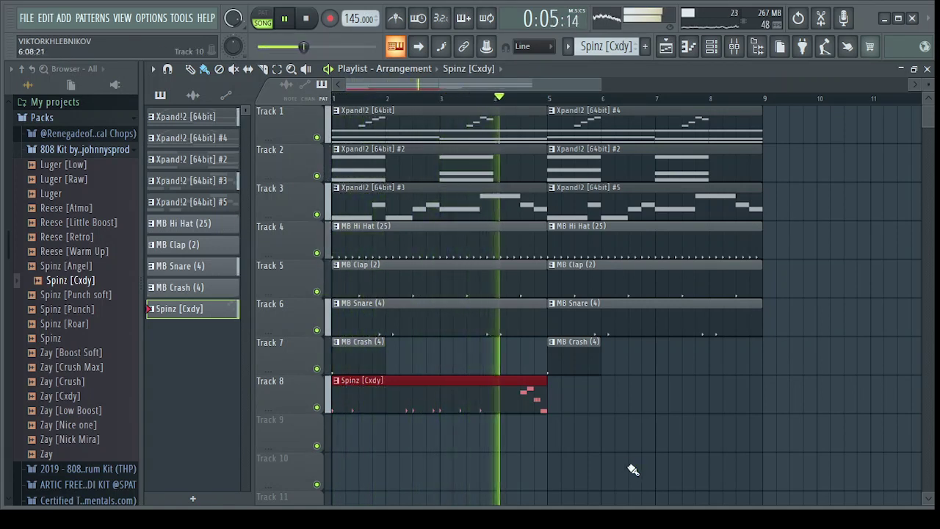
key("ctrl+b")
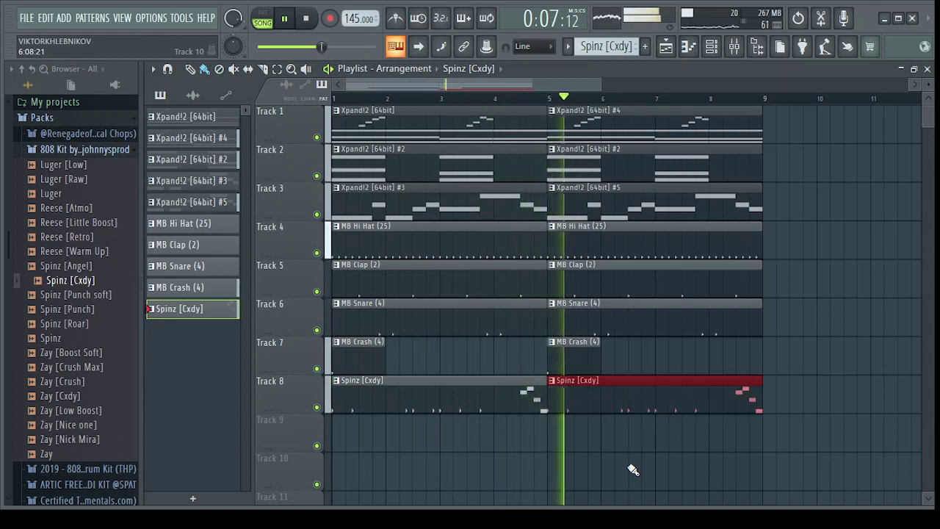
Transpose all notes of the Spinz [Cxdy] pattern down so the repeated 808 hits sit on C5.
double_click(629, 402)
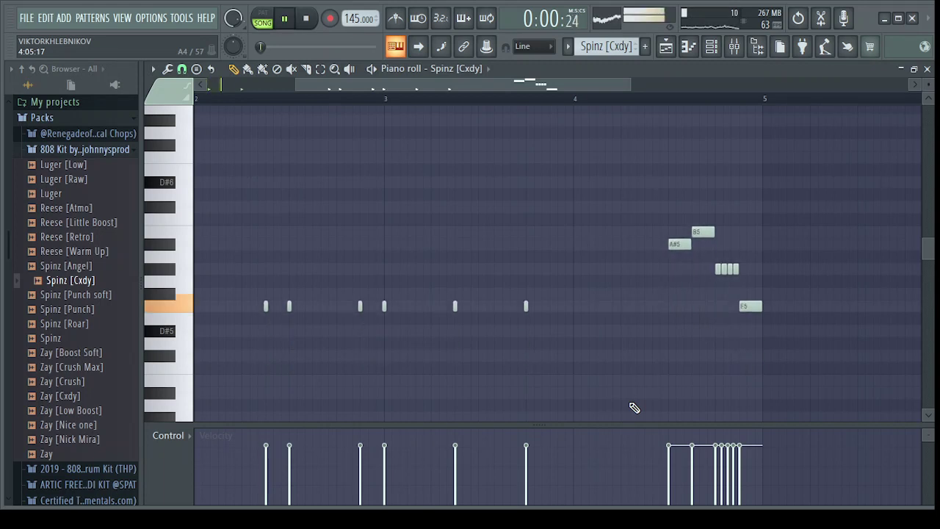
left_click(717, 60)
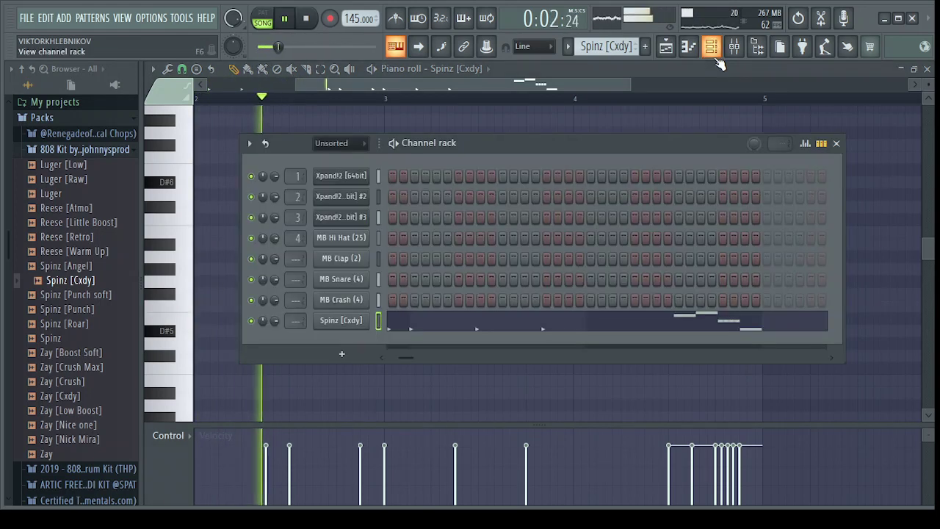
left_click(664, 56)
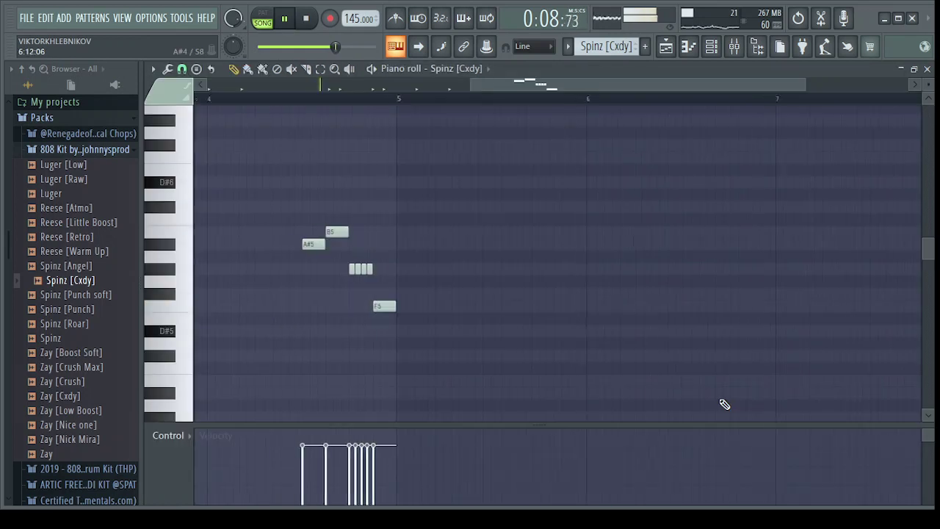
double_click(720, 400)
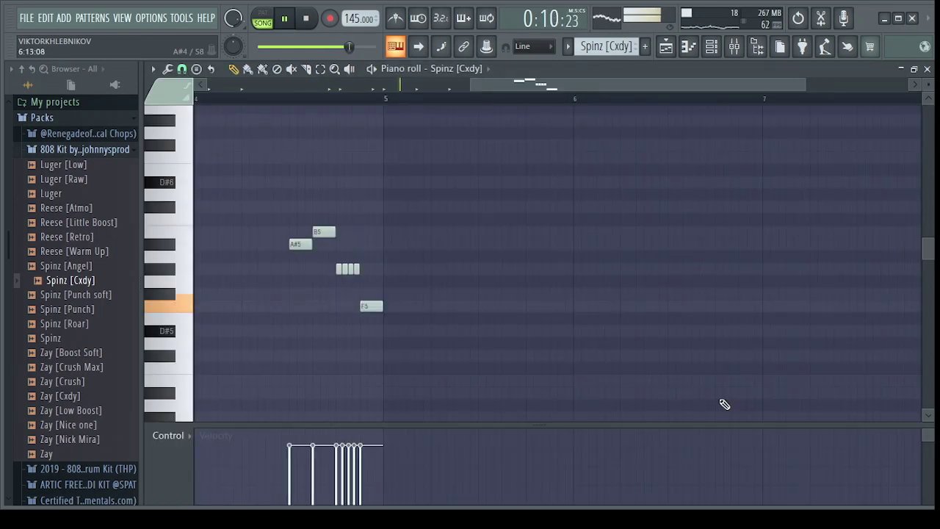
key("shift+Down")
key("shift+Down")
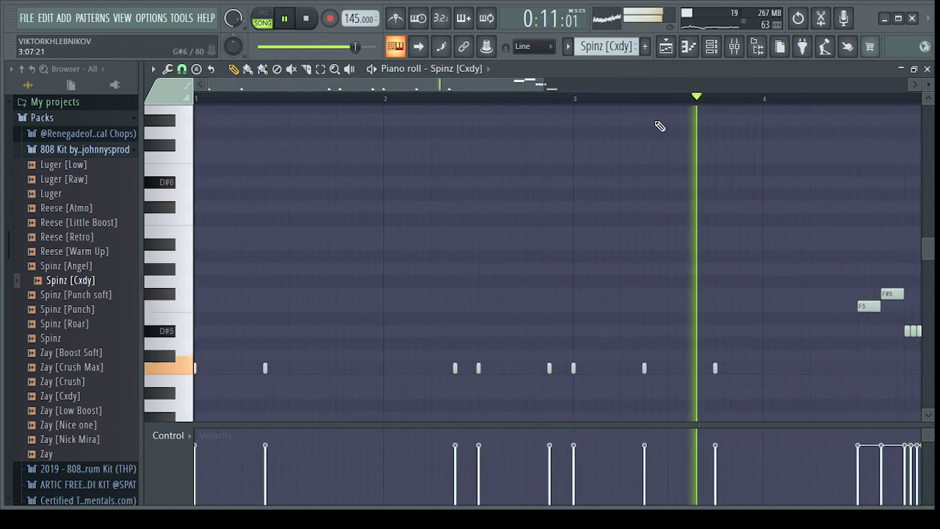
Raise all Spinz [Cxdy] notes three semitones so the repeated hits sit on D#5, and play the arrangement from the playlist.
key("shift+Up")
key("shift+Up")
key("shift+Up")
key("space")
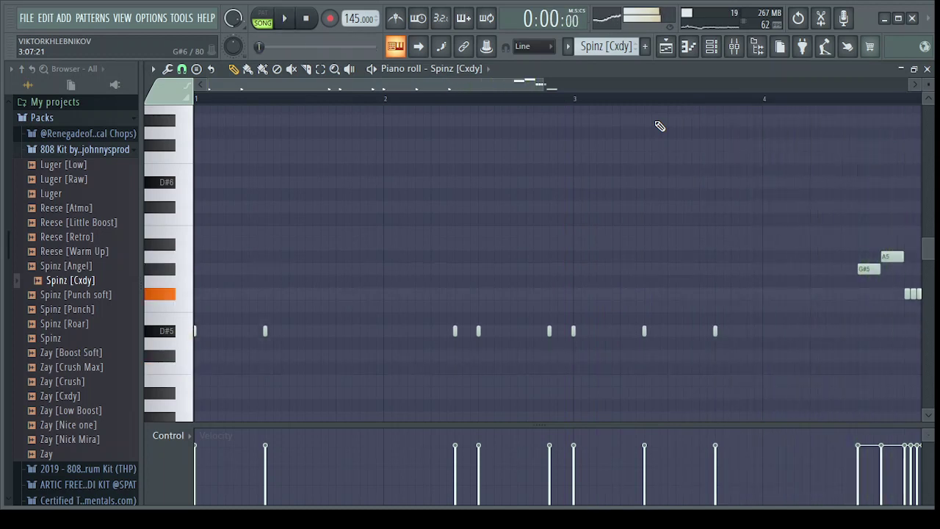
left_click(719, 53)
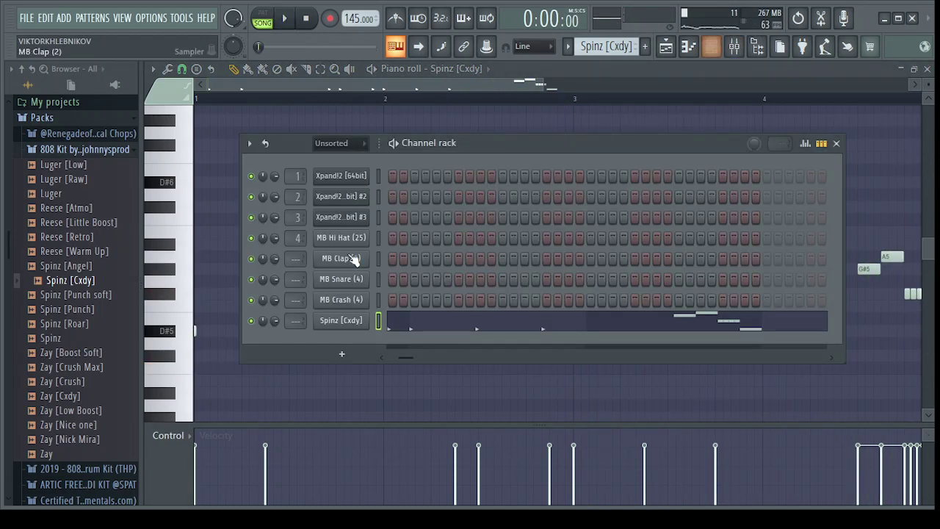
left_click(665, 57)
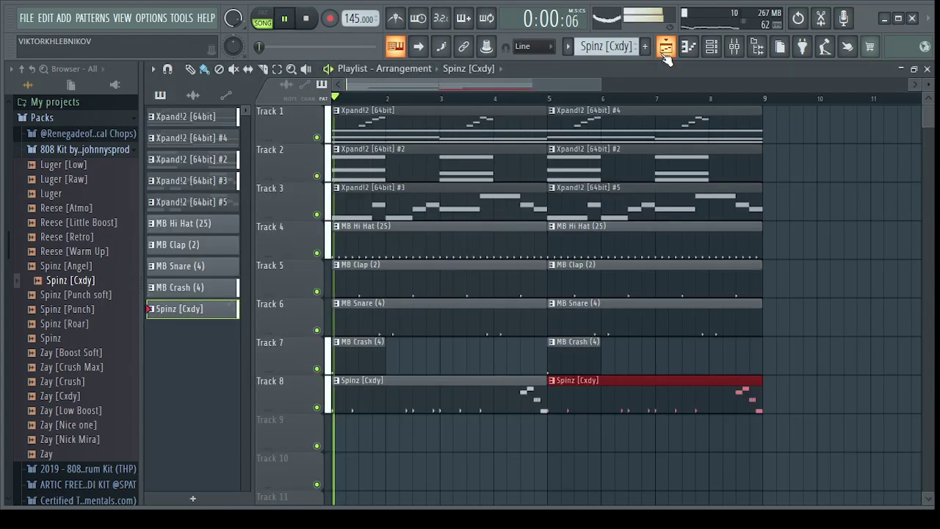
Make the bar 5 Spinz [Cxdy] clip on Track 8 a unique pattern and transpose its repeated hits to G#5, checking it in the arrangement.
left_click(630, 462)
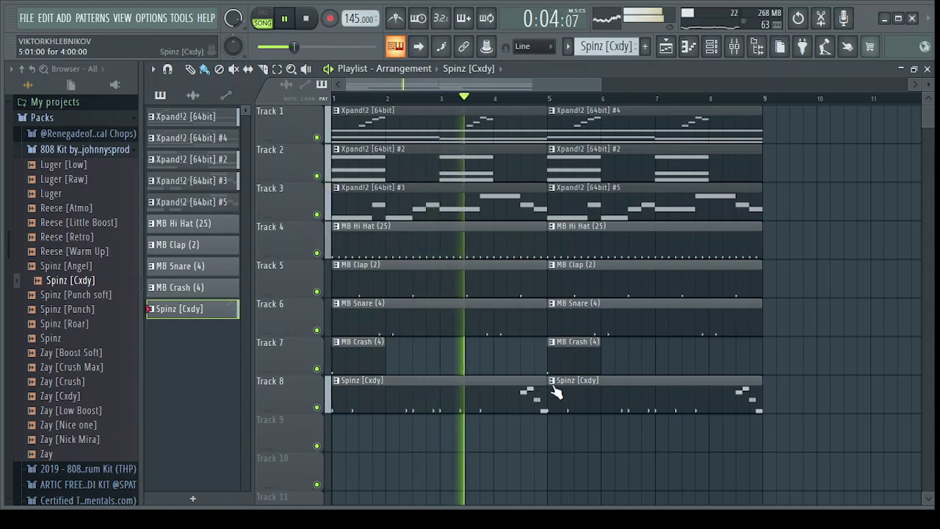
left_click(574, 456)
double_click(624, 393)
key("space")
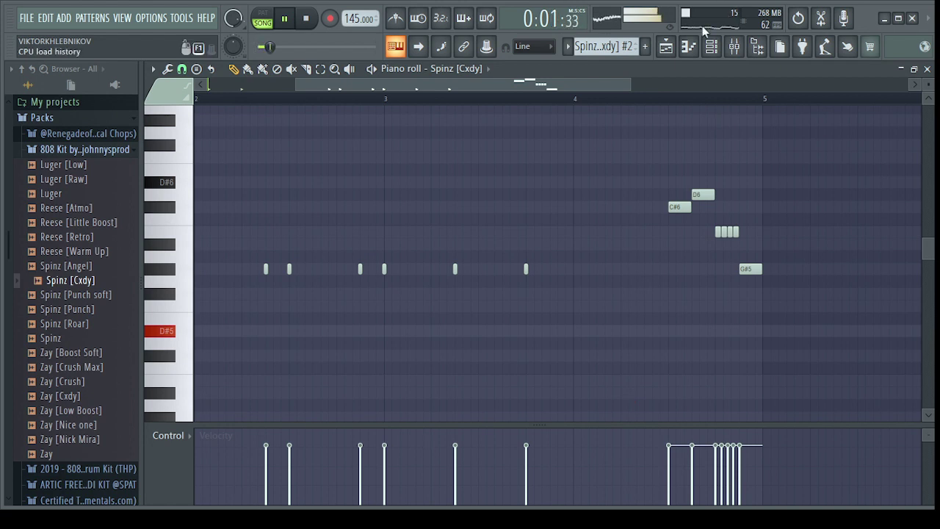
left_click(676, 45)
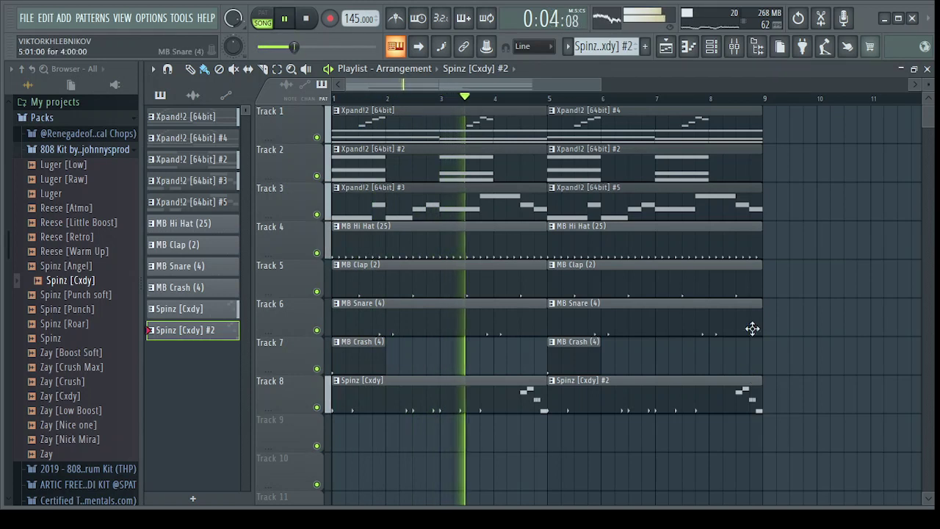
key("space")
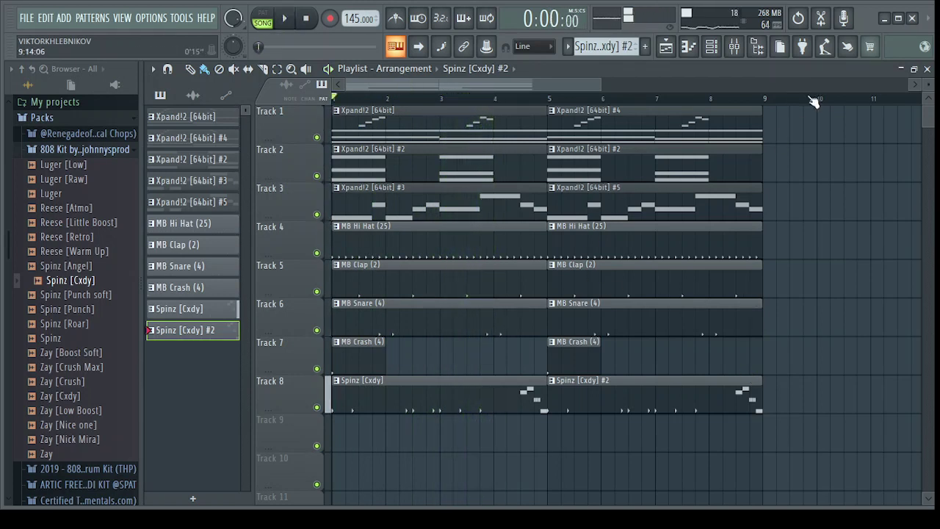